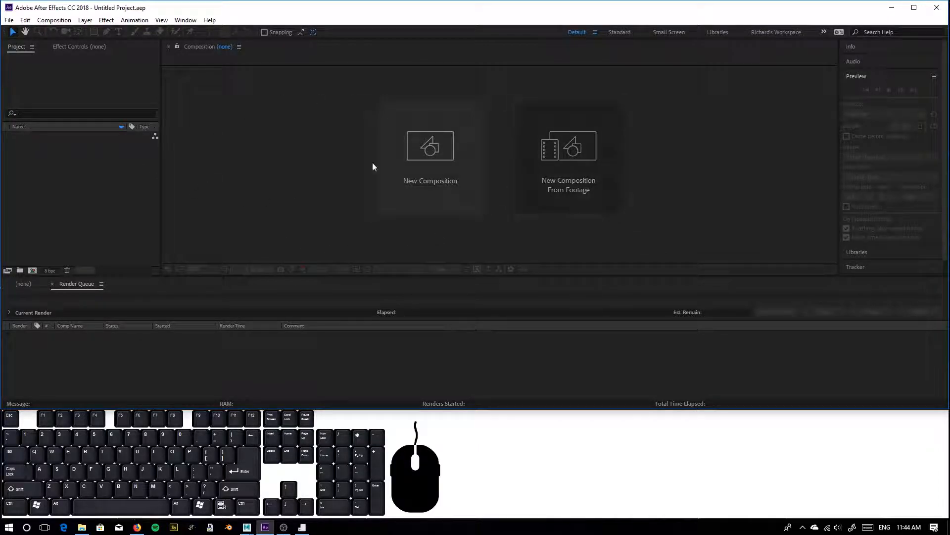
Step: Start saving the project under a new name and browse to Documents > JMC > Introduction to 3D > Week 5 > Sample Project - Cameras and Rendering
{"action": "left_click", "coordinate": [10, 21]}
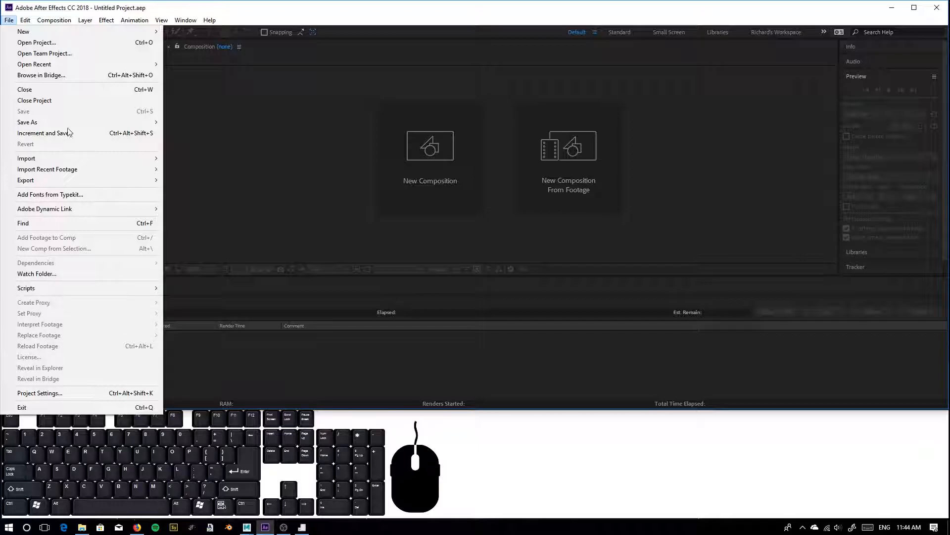
{"action": "left_click", "coordinate": [35, 124]}
{"action": "left_click", "coordinate": [237, 123]}
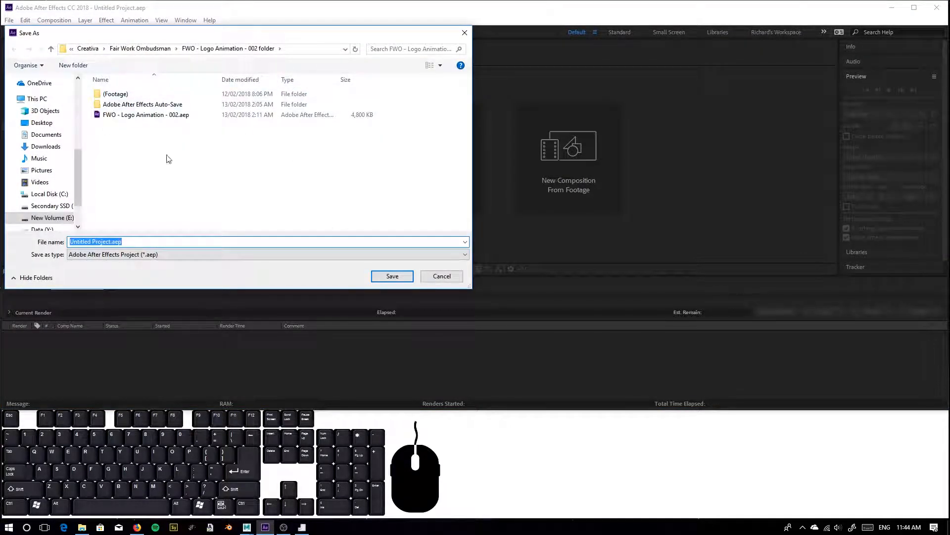
{"action": "left_click", "coordinate": [49, 218]}
{"action": "left_click_drag", "start_coordinate": [472, 288], "coordinate": [669, 403]}
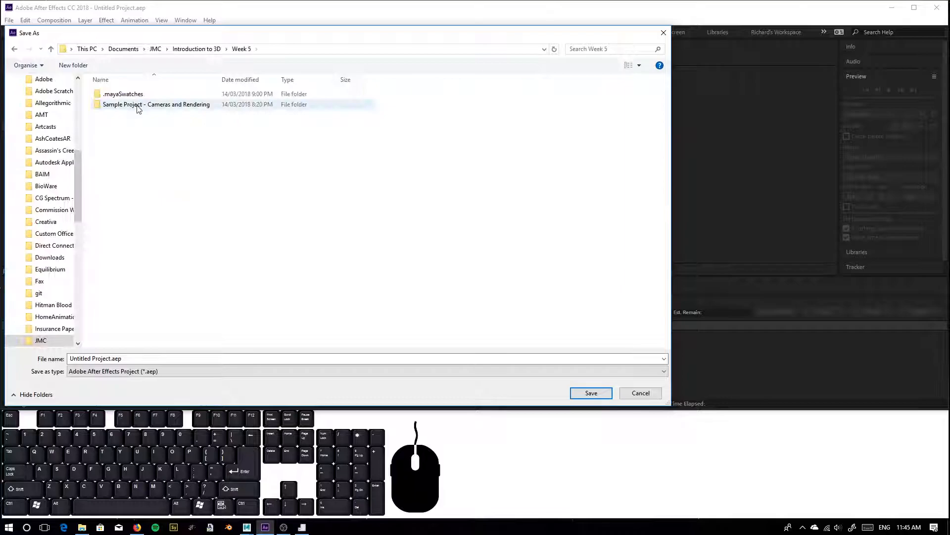
{"action": "left_click", "coordinate": [137, 106]}
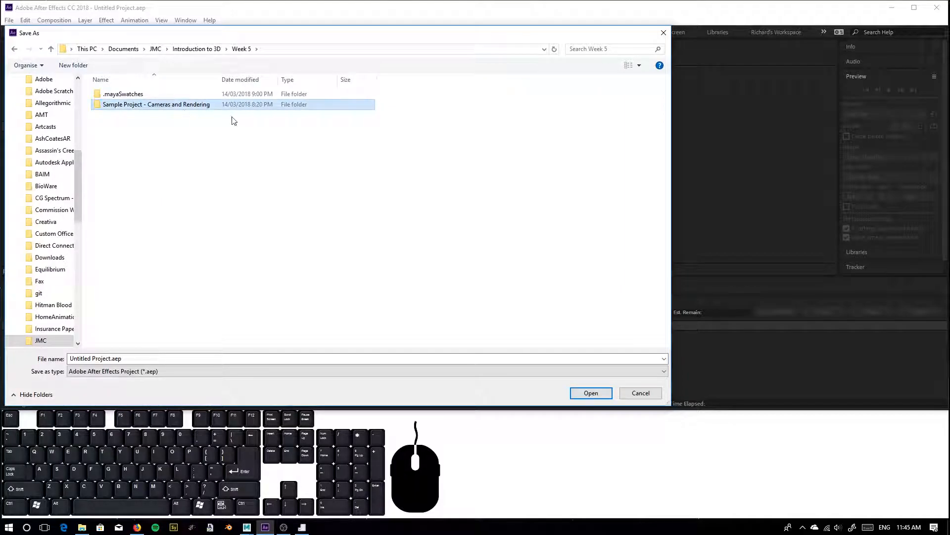
{"action": "double_click", "coordinate": [141, 105]}
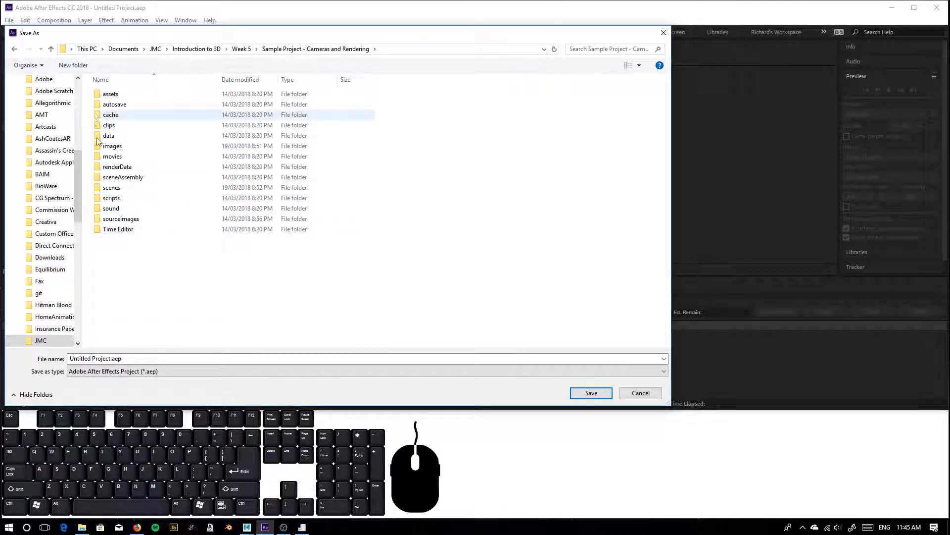
Step: Create a folder named After Effects inside the sample project folder and open it
{"action": "right_click", "coordinate": [141, 269]}
{"action": "mouse_move", "coordinate": [123, 362]}
{"action": "left_click", "coordinate": [163, 363]}
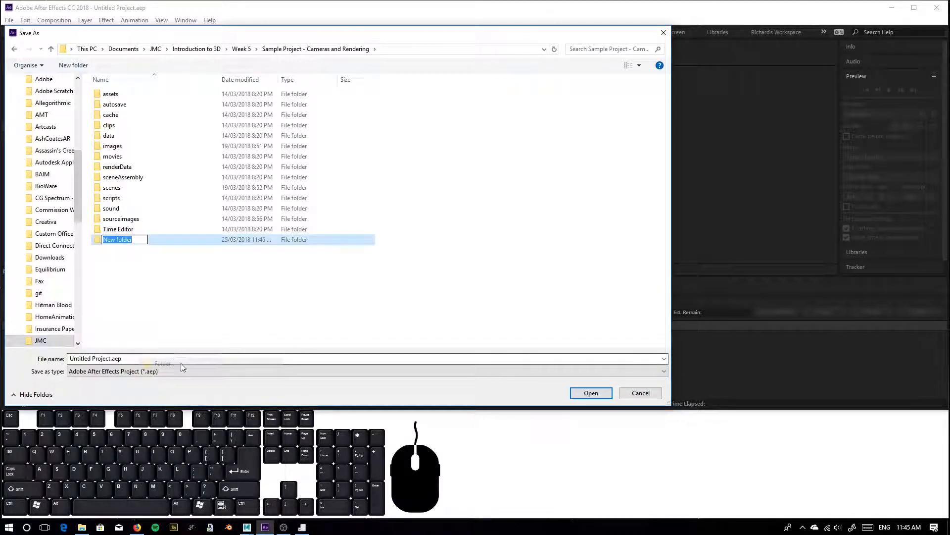
{"action": "type", "text": "Afte"}
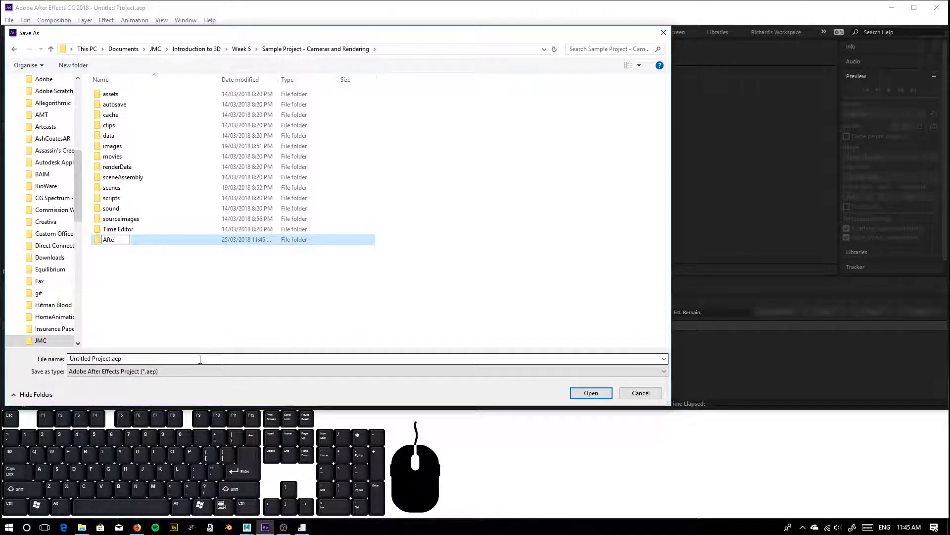
{"action": "type", "text": "r Effects"}
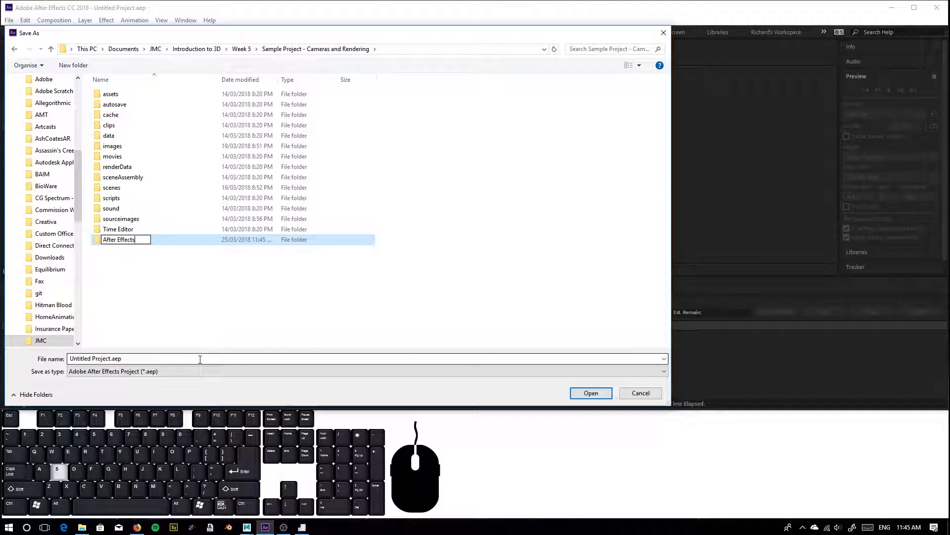
{"action": "left_click", "coordinate": [106, 245]}
{"action": "double_click", "coordinate": [114, 92]}
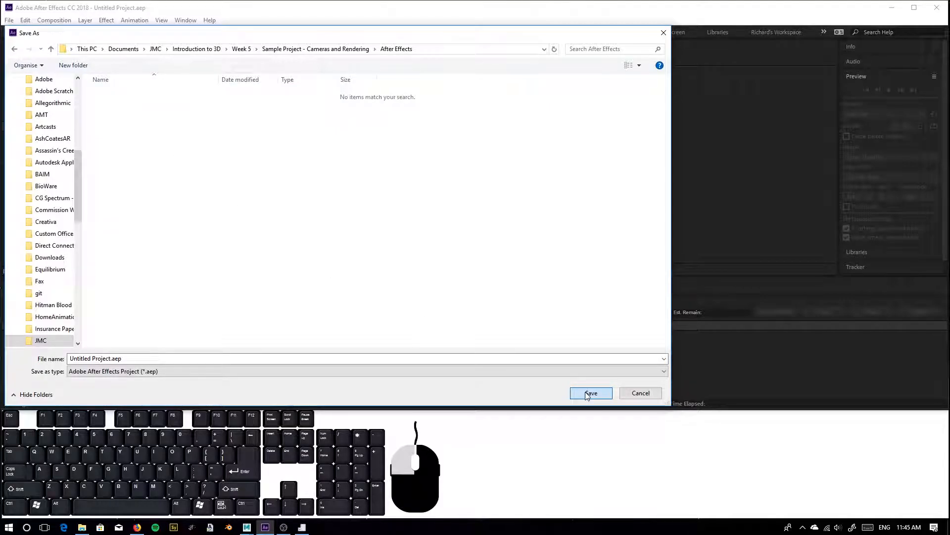
Step: Save the project in this folder as Assignment 1_Comp
{"action": "left_click", "coordinate": [158, 358]}
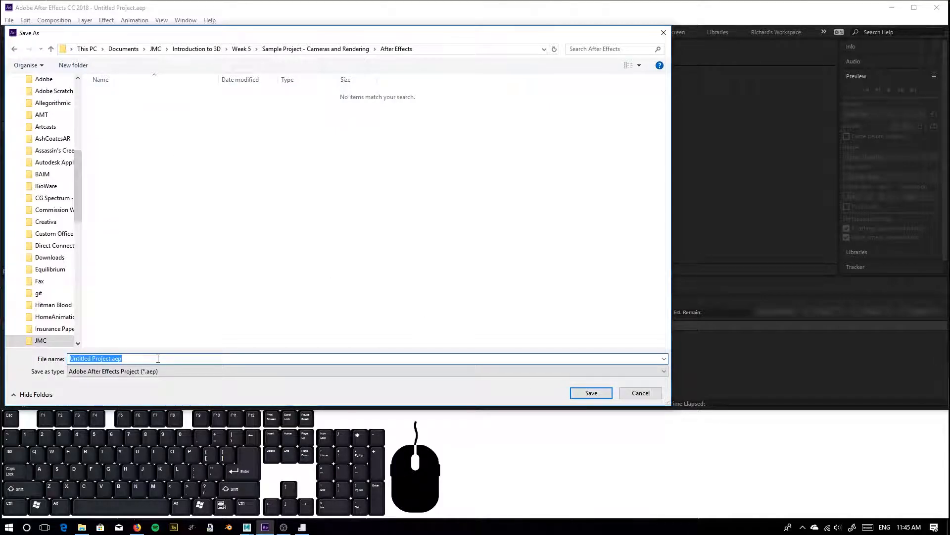
{"action": "type", "text": "Assignment 1_Comp"}
{"action": "left_click", "coordinate": [587, 393]}
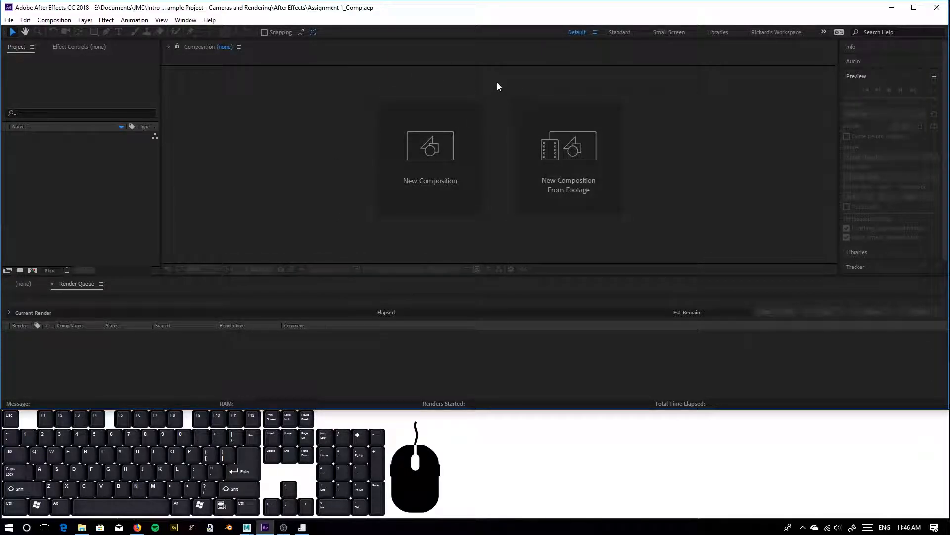
Step: Start a new composition and set its duration to 0:00:04:00
{"action": "left_click", "coordinate": [435, 150]}
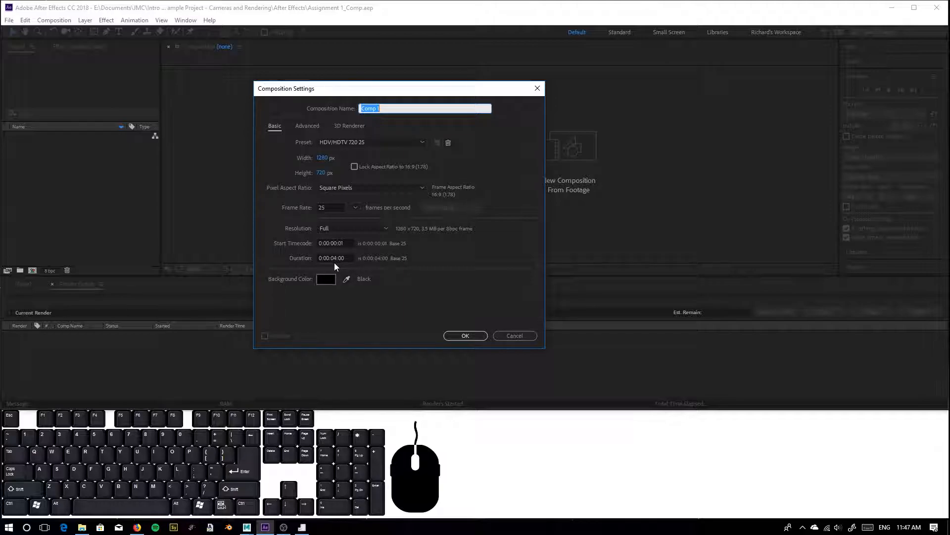
{"action": "left_click", "coordinate": [334, 258]}
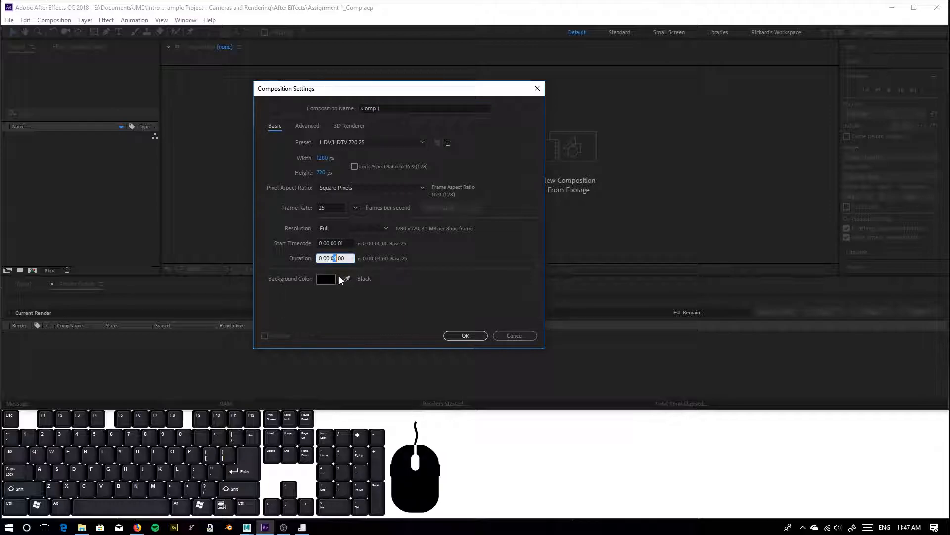
{"action": "type", "text": "0"}
{"action": "left_click_drag", "start_coordinate": [341, 258], "coordinate": [340, 262]}
{"action": "type", "text": "10"}
{"action": "left_click", "coordinate": [397, 256]}
Step: Try a cyan background color, set it back to black, and create the composition
{"action": "left_click", "coordinate": [325, 278]}
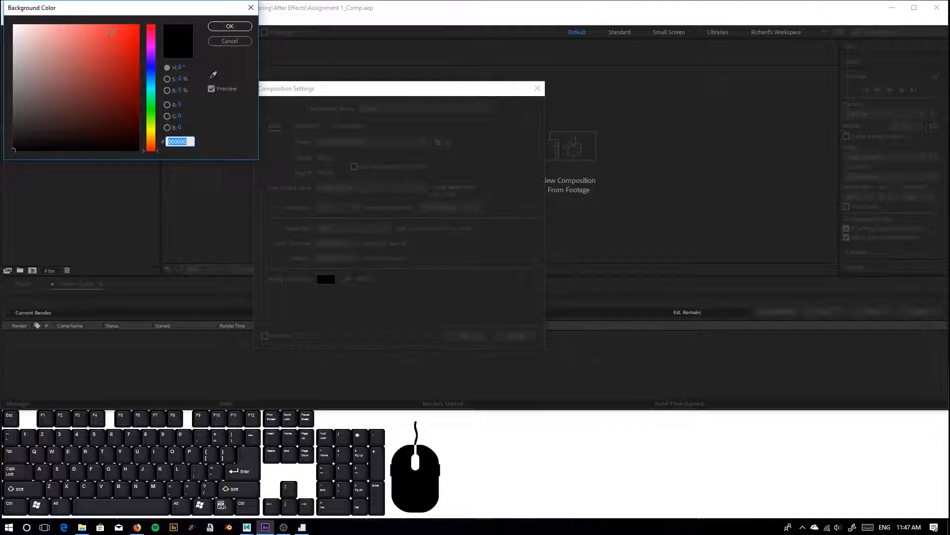
{"action": "left_click", "coordinate": [151, 89]}
{"action": "left_click_drag", "start_coordinate": [100, 56], "coordinate": [121, 26]}
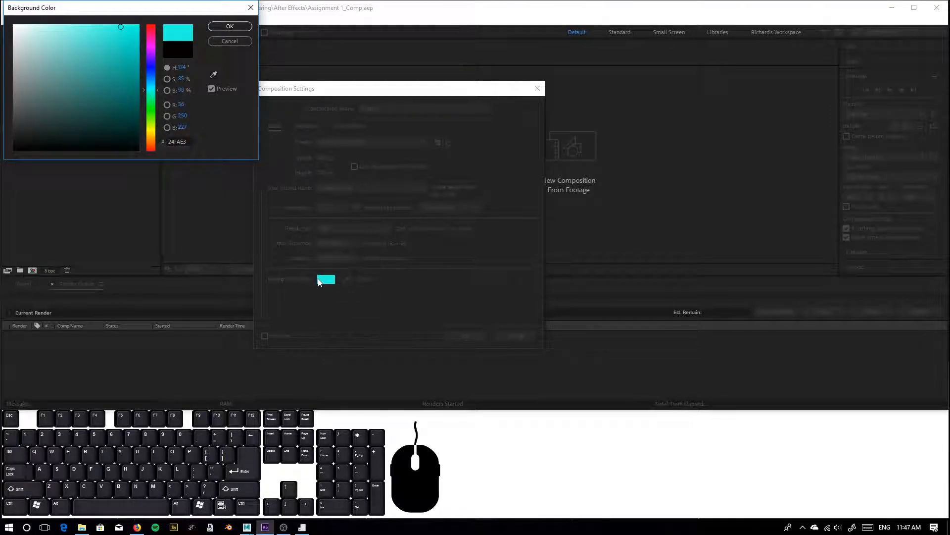
{"action": "left_click_drag", "start_coordinate": [93, 98], "coordinate": [3, 232]}
{"action": "left_click", "coordinate": [230, 27]}
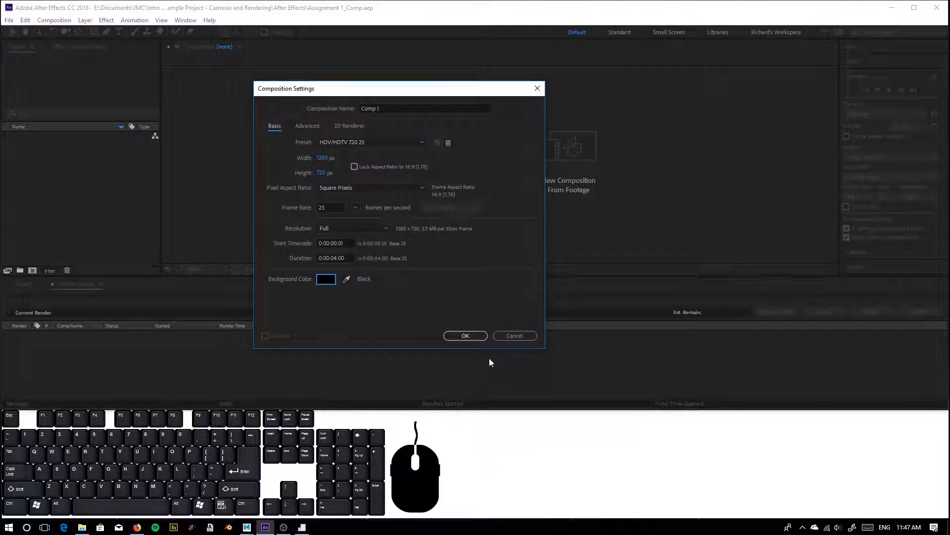
{"action": "left_click", "coordinate": [469, 337]}
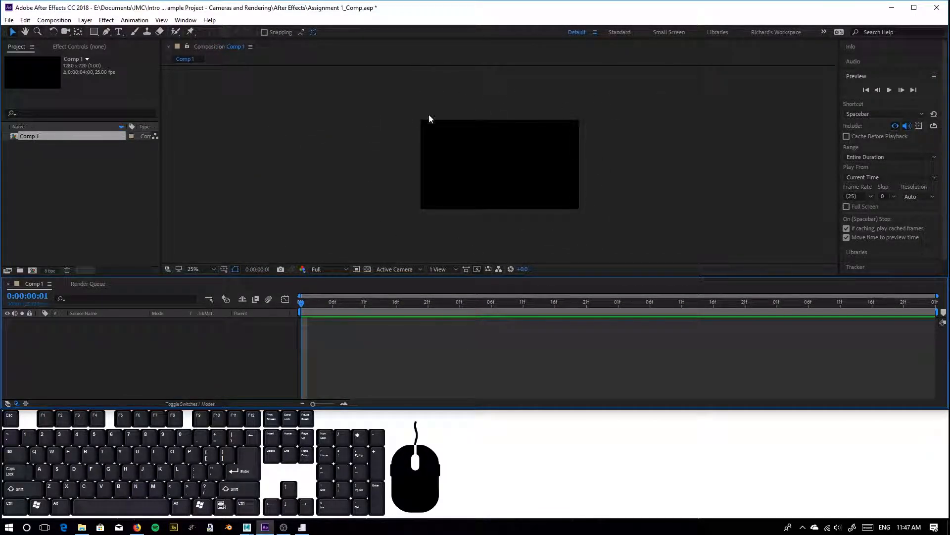
Step: Reopen the composition's settings, review the available presets and close the settings without changes
{"action": "left_click", "coordinate": [467, 271]}
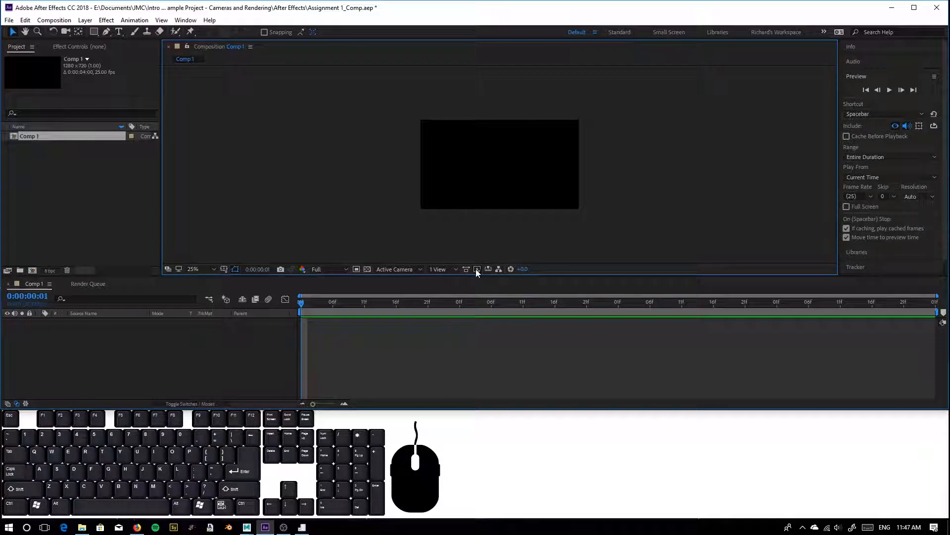
{"action": "right_click", "coordinate": [332, 131]}
{"action": "left_click", "coordinate": [365, 151]}
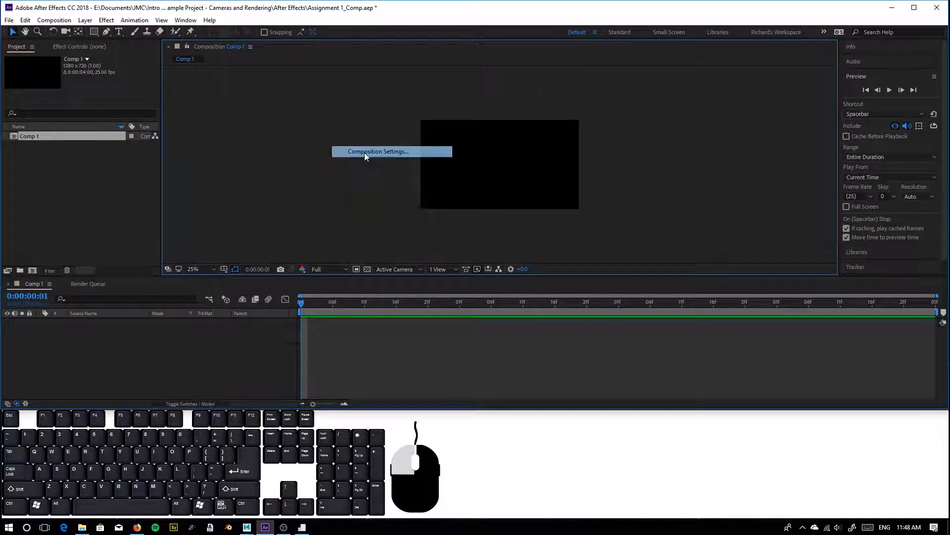
{"action": "left_click", "coordinate": [361, 143]}
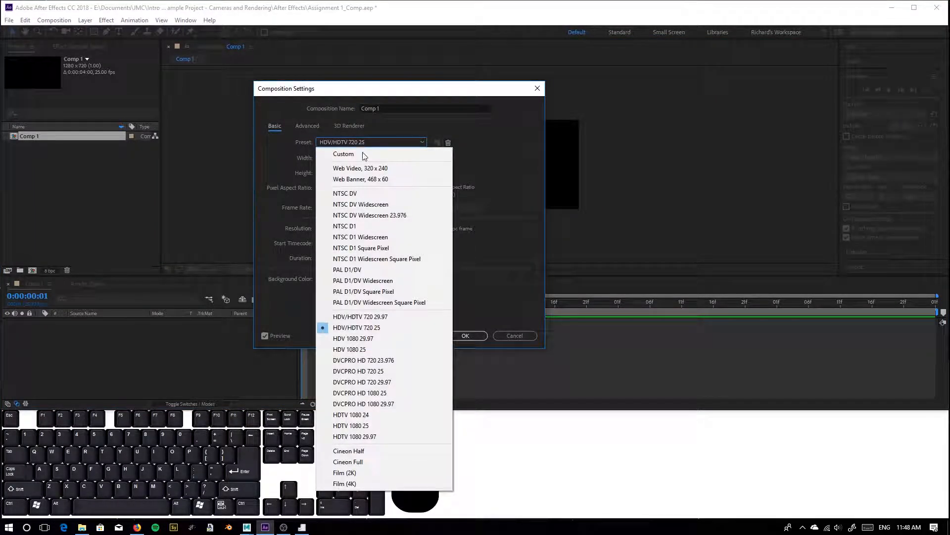
{"action": "left_click", "coordinate": [367, 93]}
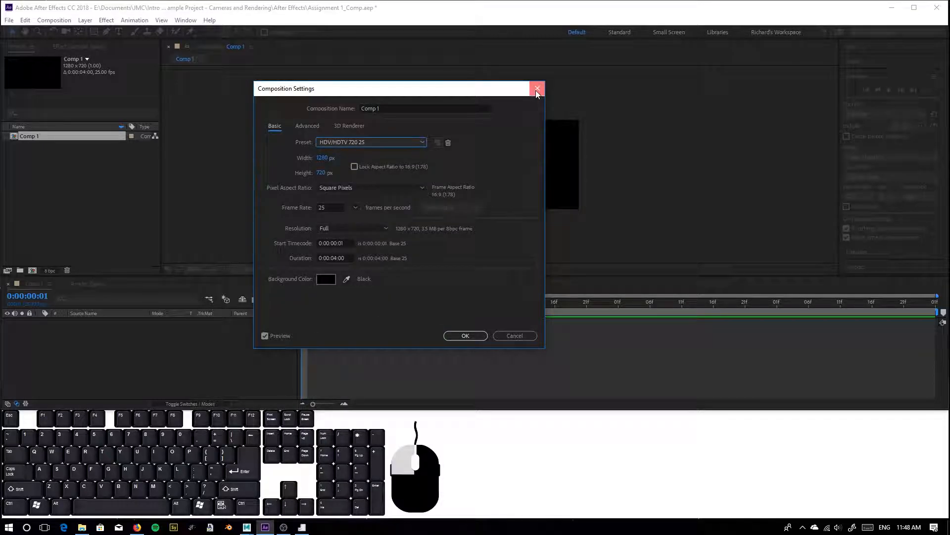
{"action": "left_click", "coordinate": [537, 91]}
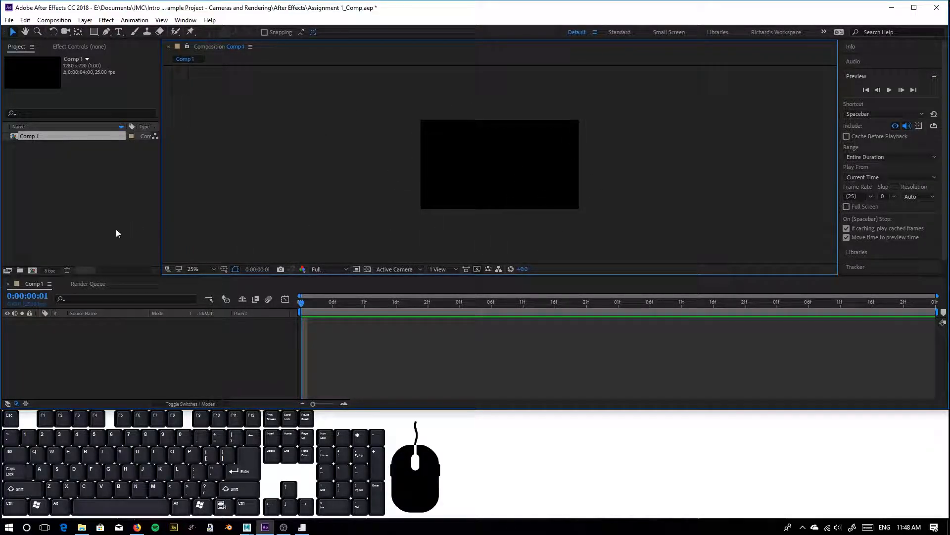
{"action": "left_click", "coordinate": [96, 177]}
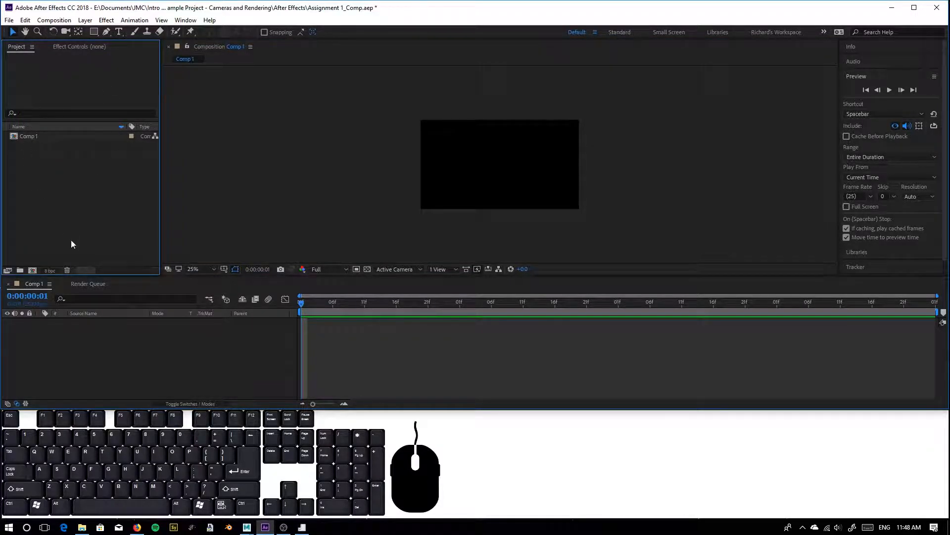
{"action": "left_click", "coordinate": [9, 21]}
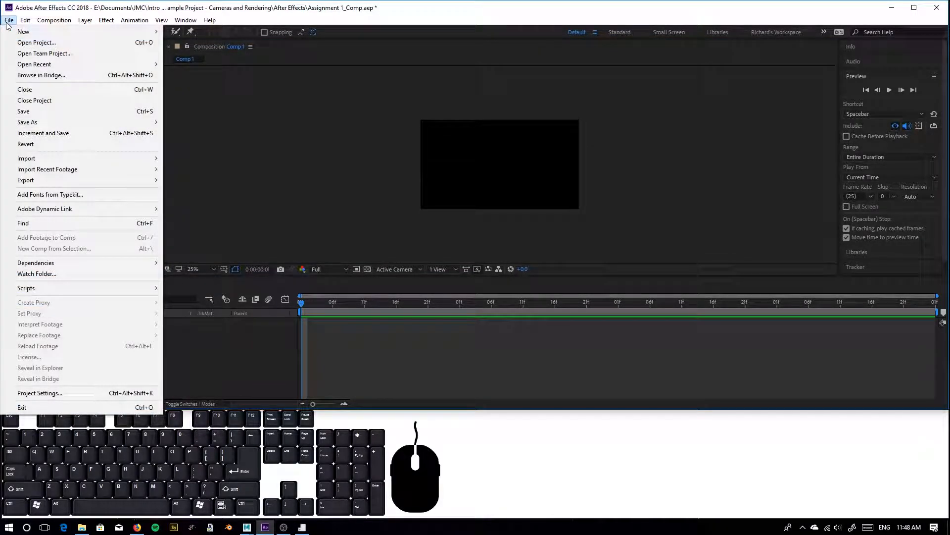
{"action": "mouse_move", "coordinate": [36, 160]}
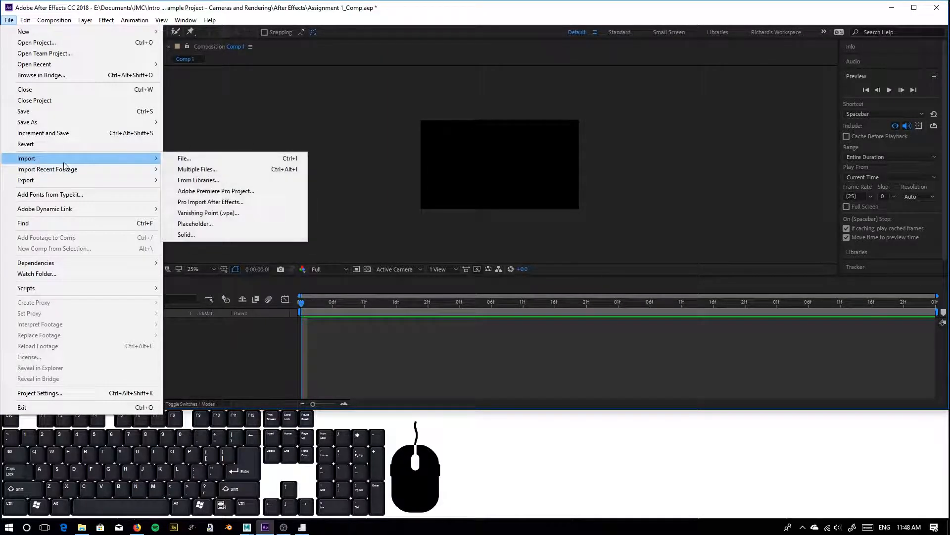
{"action": "left_click", "coordinate": [212, 159]}
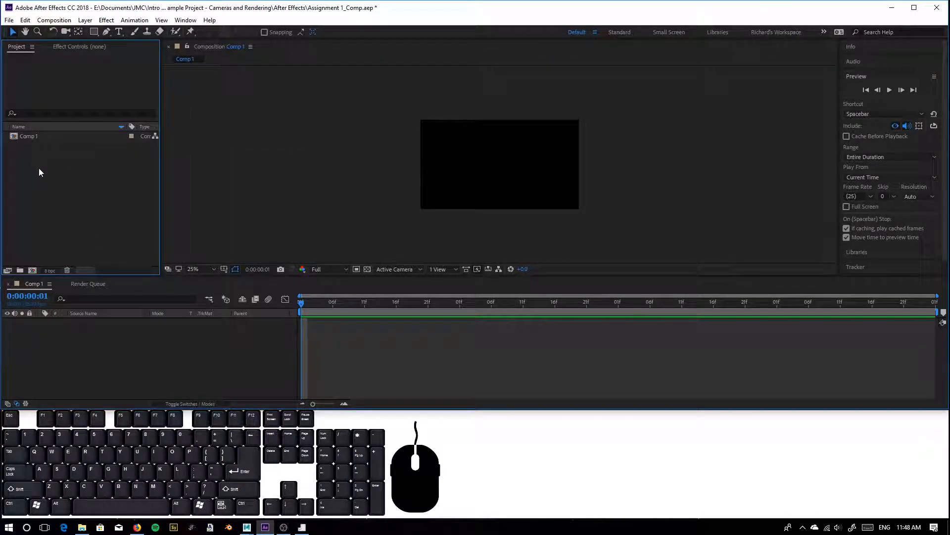
Step: Start a file import into the project, enlarge the file browser and go to the Documents folder
{"action": "right_click", "coordinate": [47, 165]}
{"action": "mouse_move", "coordinate": [91, 218]}
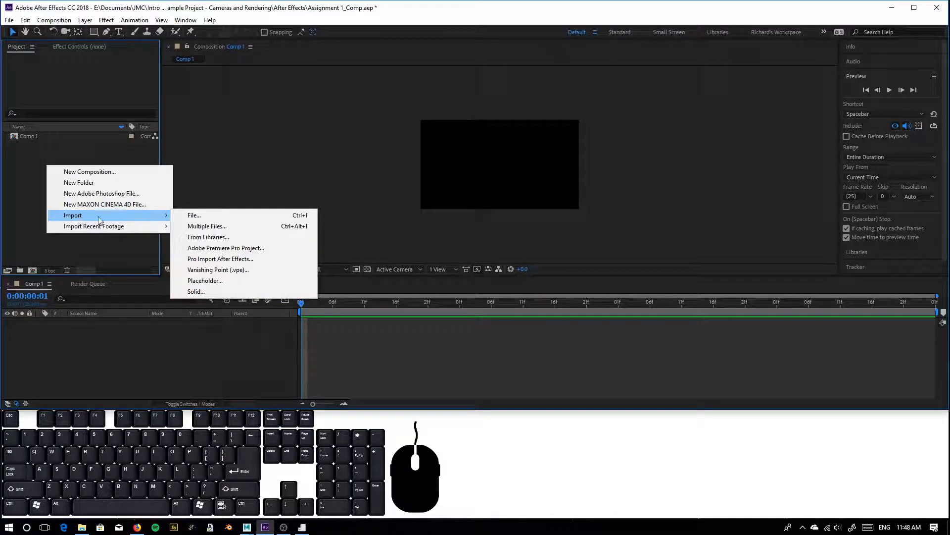
{"action": "left_click", "coordinate": [229, 216]}
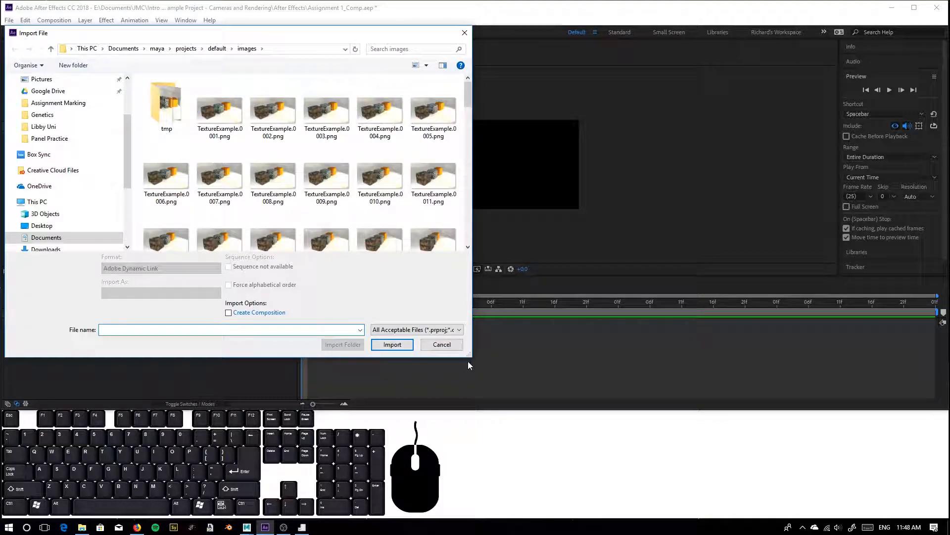
{"action": "left_click_drag", "start_coordinate": [469, 353], "coordinate": [732, 501]}
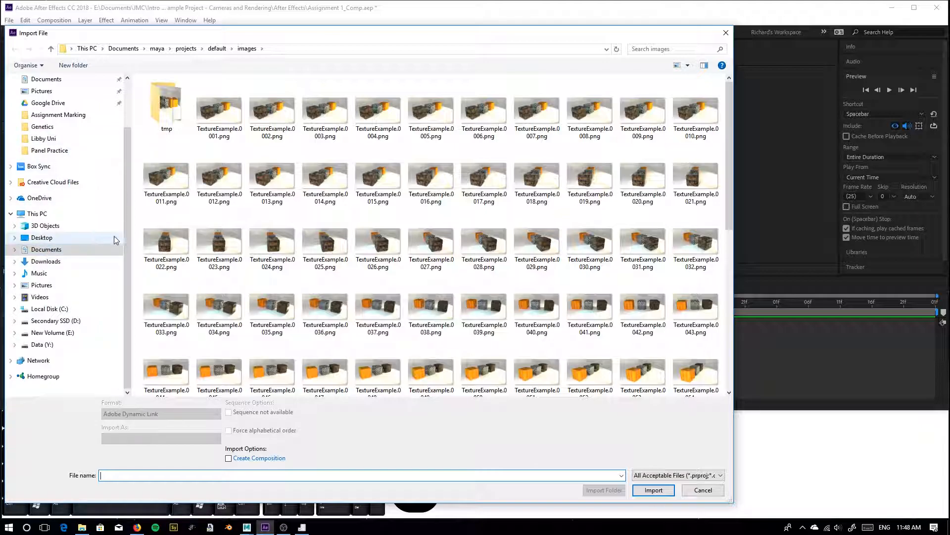
{"action": "scroll", "coordinate": [55, 226], "scroll_direction": "up", "scroll_amount": 2}
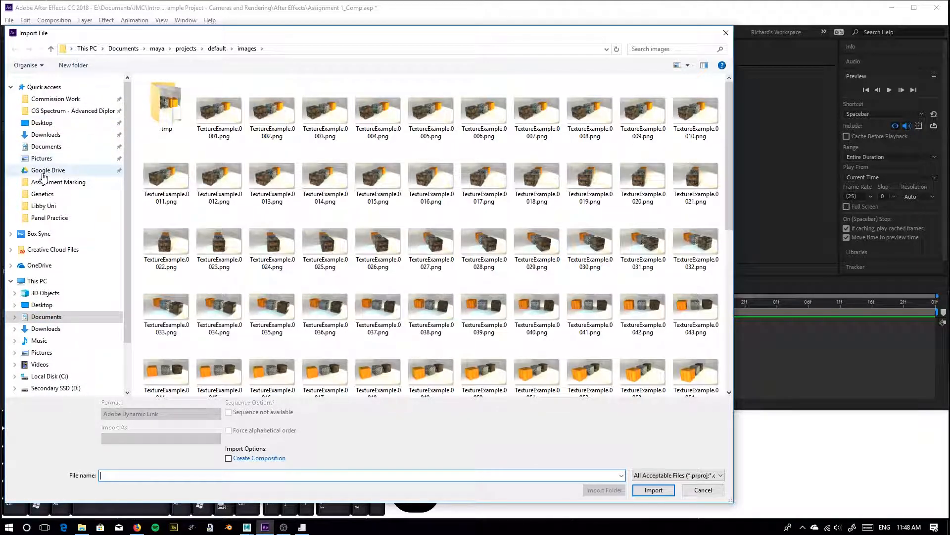
{"action": "left_click", "coordinate": [47, 147]}
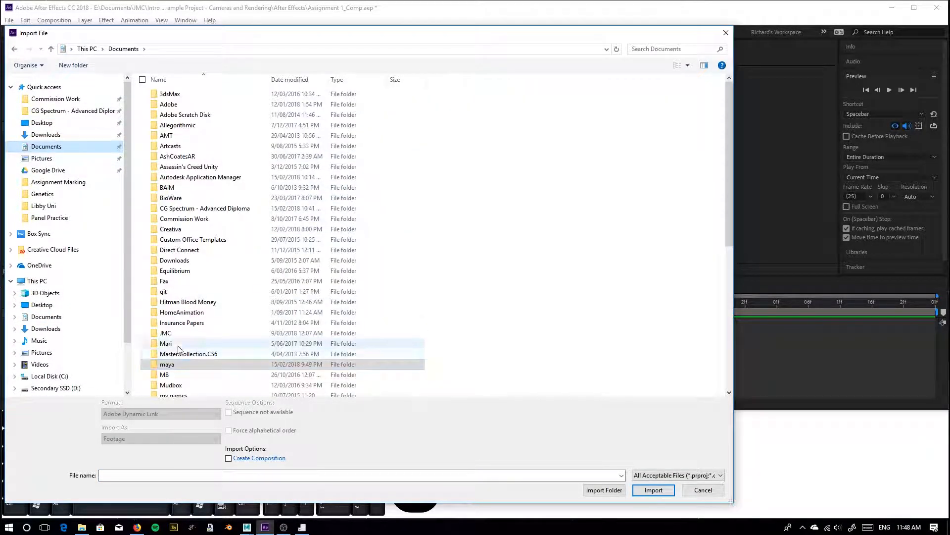
Step: Browse to the images folder inside JMC, Introduction to 3D, Week 5, Sample Project - Cameras and Rendering
{"action": "double_click", "coordinate": [168, 333]}
{"action": "double_click", "coordinate": [178, 94]}
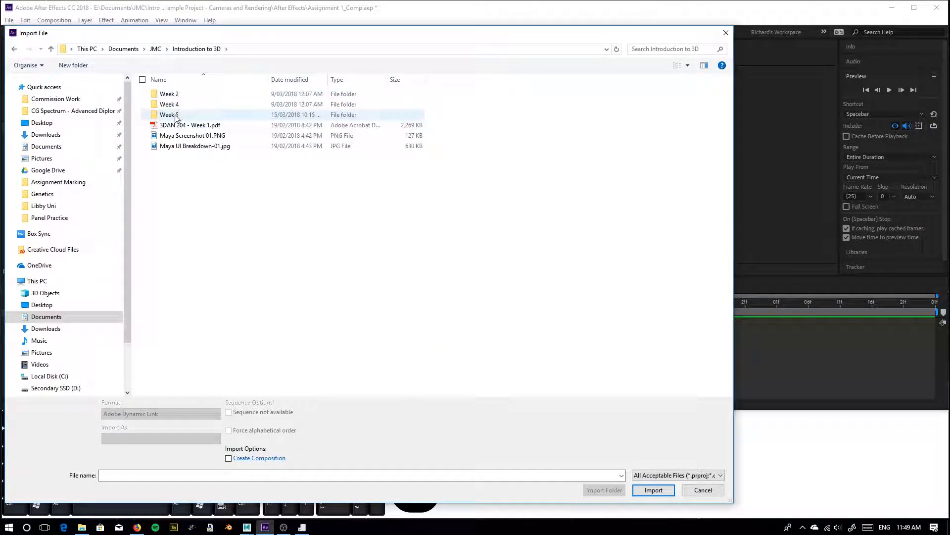
{"action": "double_click", "coordinate": [179, 114]}
{"action": "double_click", "coordinate": [177, 105]}
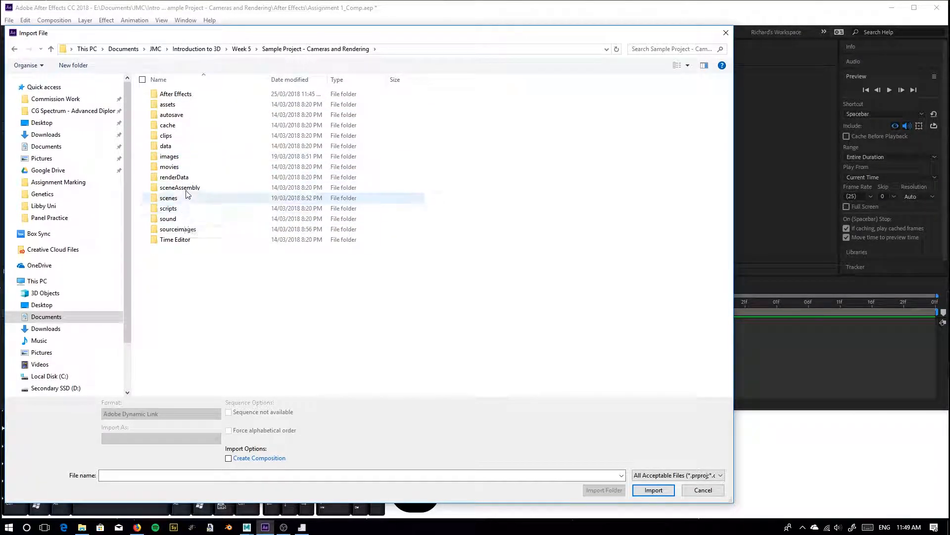
{"action": "double_click", "coordinate": [170, 157]}
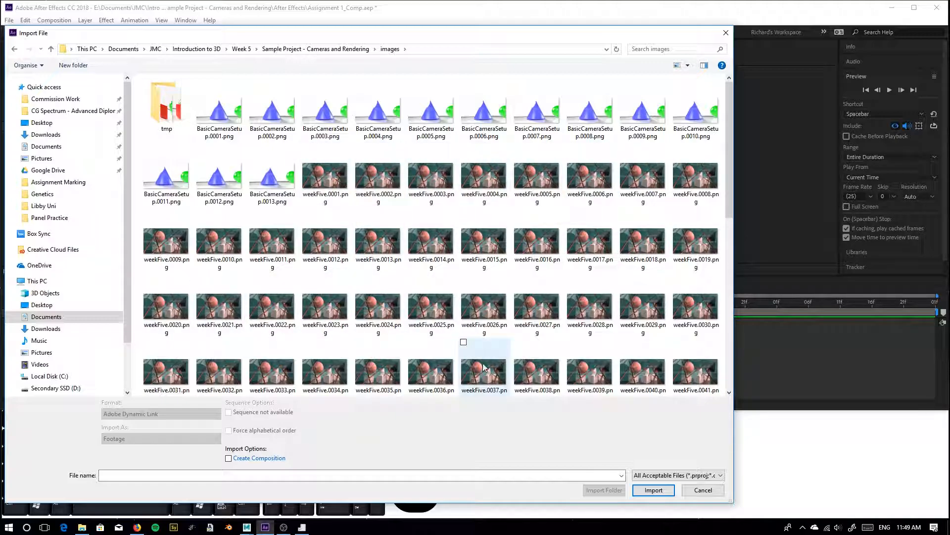
Step: Import the weekFive renders as a PNG sequence starting from weekFive.0001.png
{"action": "left_click", "coordinate": [324, 178]}
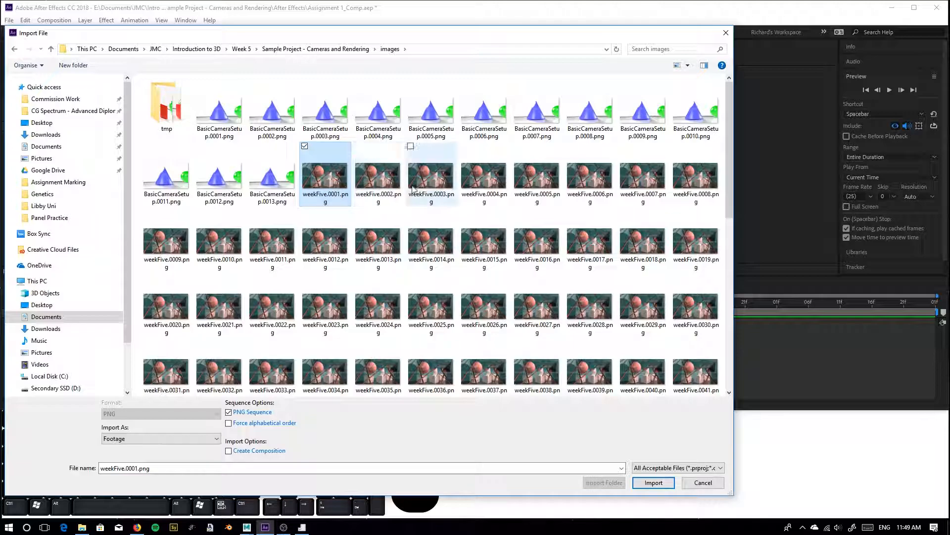
{"action": "scroll", "coordinate": [246, 366], "scroll_direction": "down", "scroll_amount": 10}
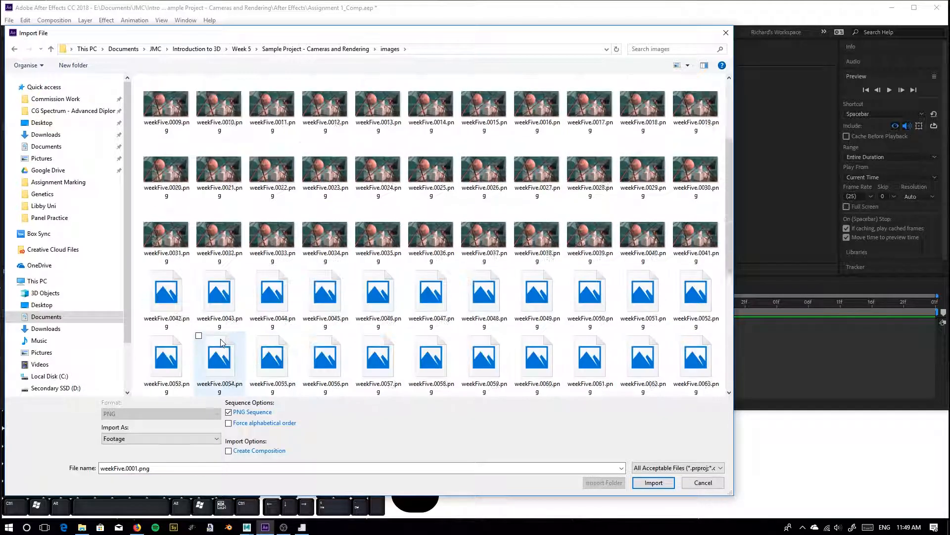
{"action": "scroll", "coordinate": [376, 287], "scroll_direction": "up", "scroll_amount": 10}
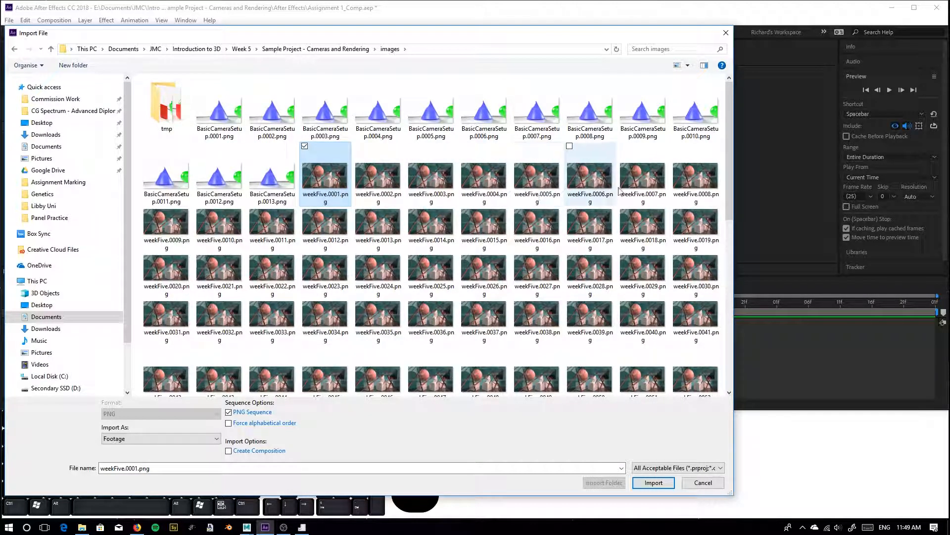
{"action": "left_click", "coordinate": [652, 483]}
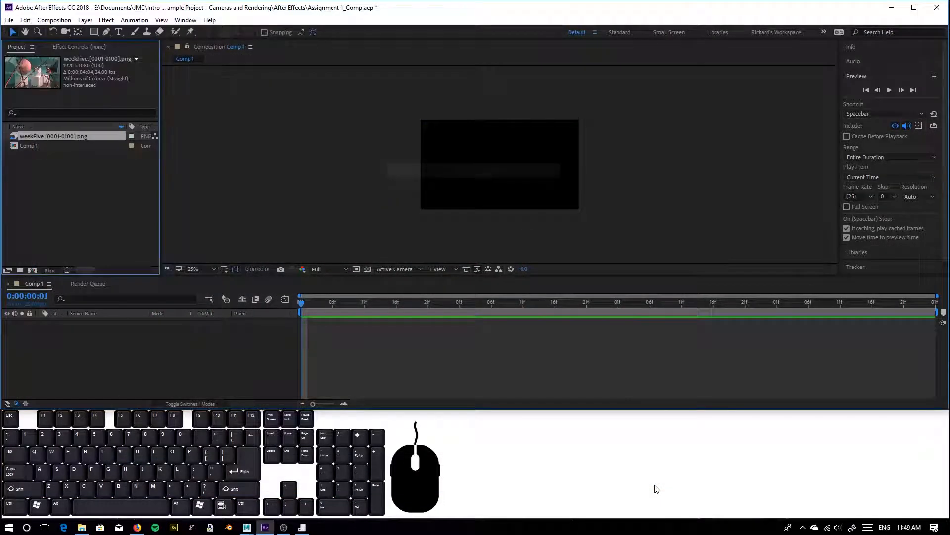
Step: Add the weekFive.[0001-0100].png sequence to the Comp 1 timeline as a layer
{"action": "left_click", "coordinate": [64, 201]}
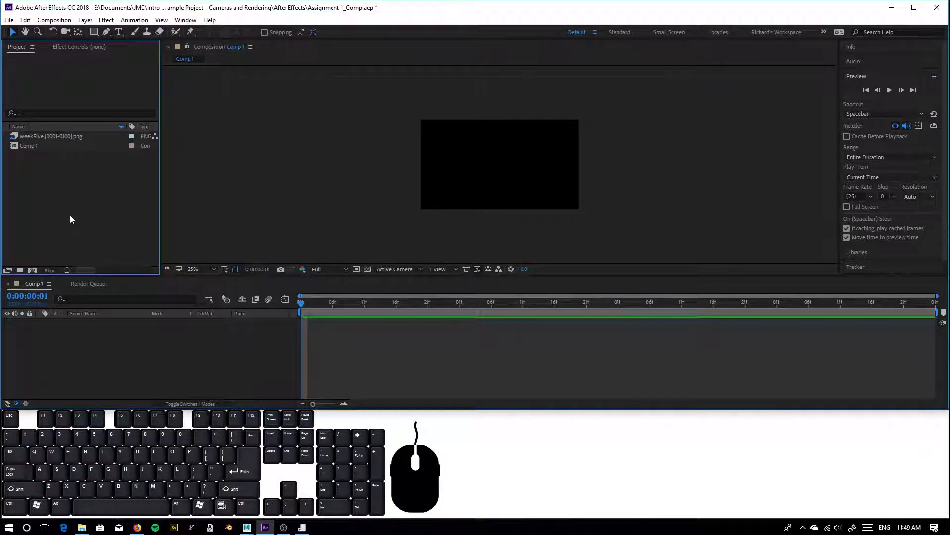
{"action": "left_click", "coordinate": [63, 137]}
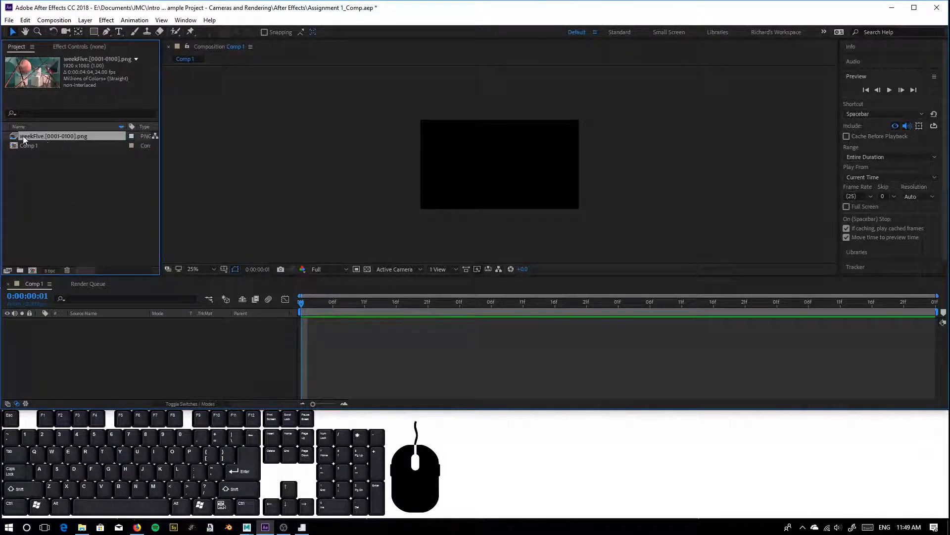
{"action": "left_click_drag", "start_coordinate": [69, 139], "coordinate": [87, 352]}
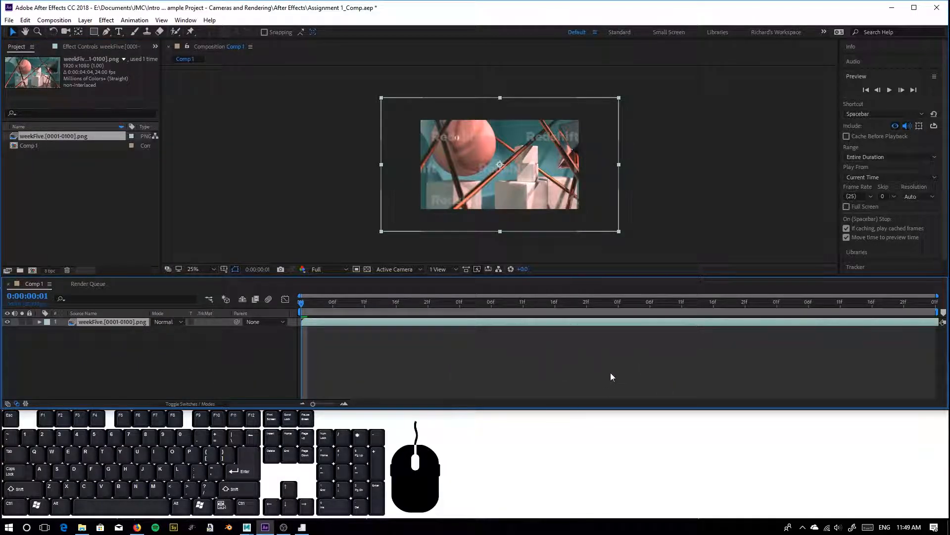
{"action": "left_click", "coordinate": [560, 352]}
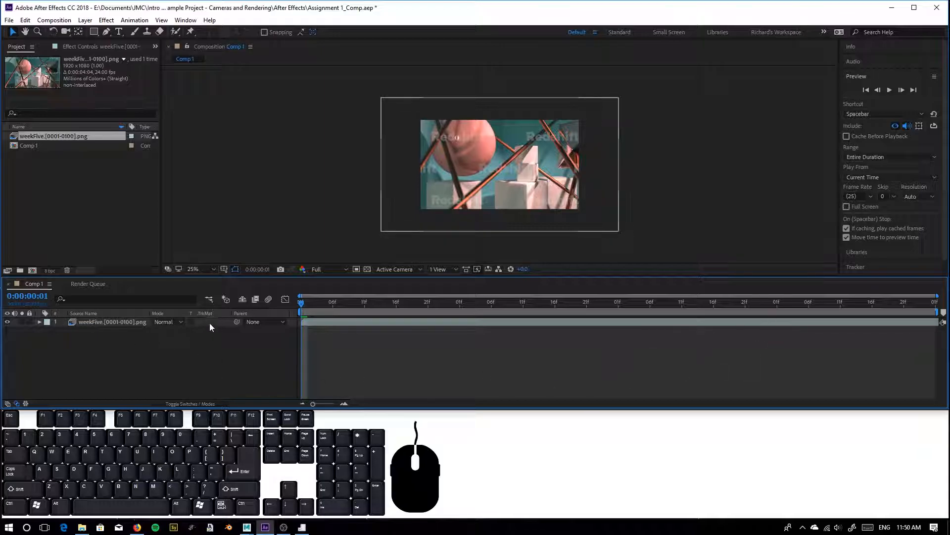
Step: Reveal the weekFive sequence layer's transform properties and set its scale to 67%
{"action": "left_click", "coordinate": [79, 322]}
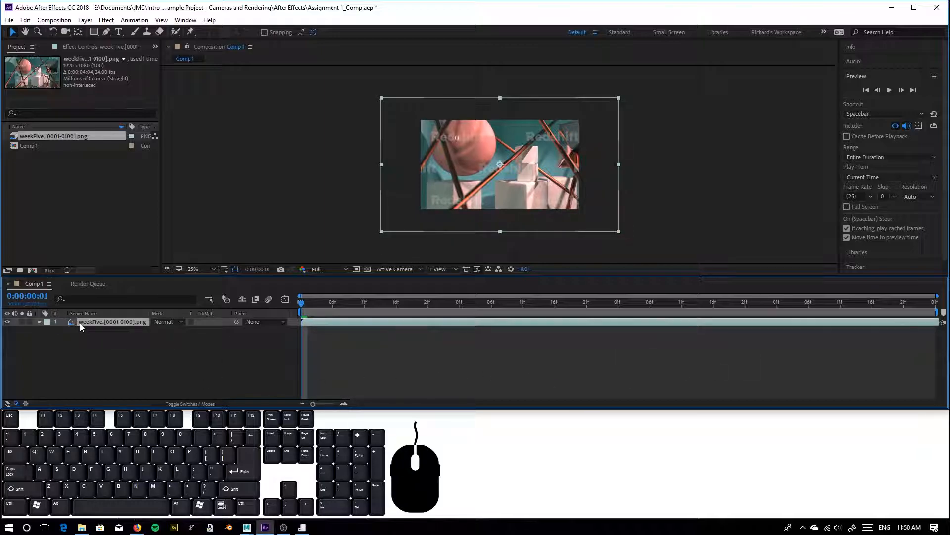
{"action": "key", "text": "s"}
{"action": "key", "text": "s"}
{"action": "left_click", "coordinate": [105, 322]}
{"action": "key", "text": "s"}
{"action": "key", "text": "s"}
{"action": "left_click", "coordinate": [39, 322]}
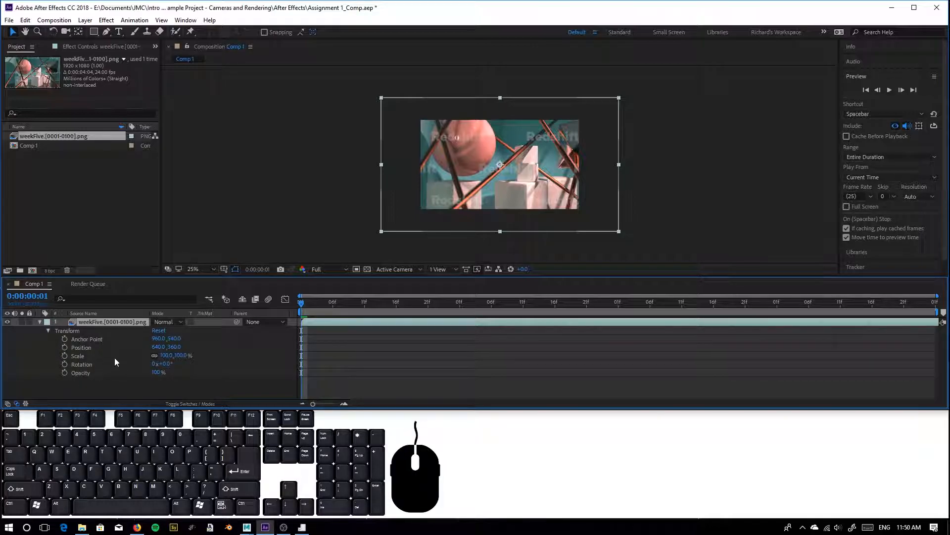
{"action": "left_click", "coordinate": [167, 355]}
{"action": "type", "text": "67"}
{"action": "key", "text": "Return"}
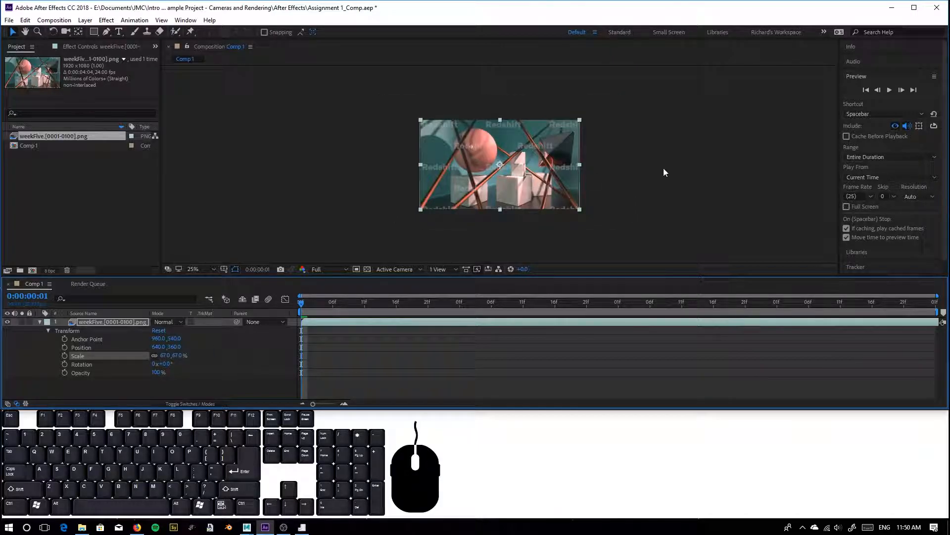
Step: Inspect the scaled footage in the composition view and play the animation from the start
{"action": "left_click", "coordinate": [674, 132]}
{"action": "key", "text": "period"}
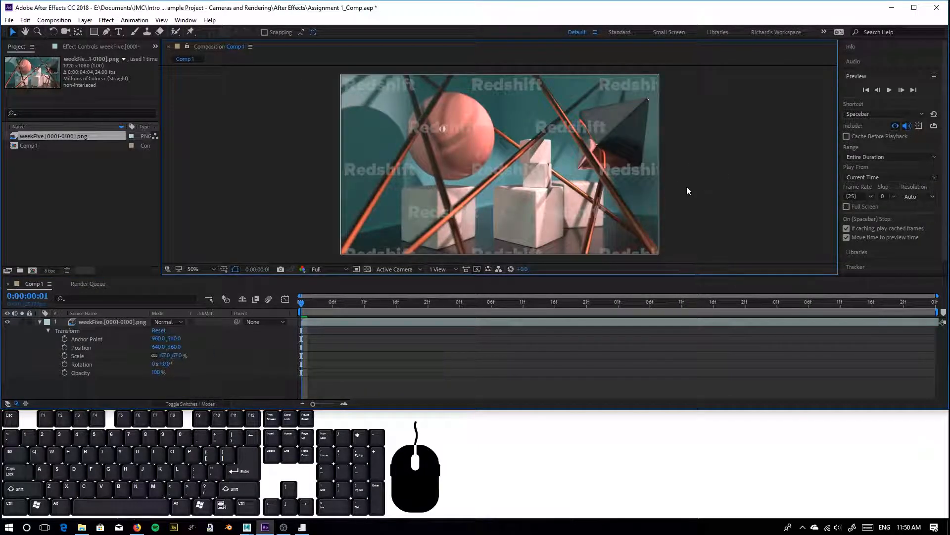
{"action": "scroll", "coordinate": [668, 195], "scroll_direction": "down", "scroll_amount": 1}
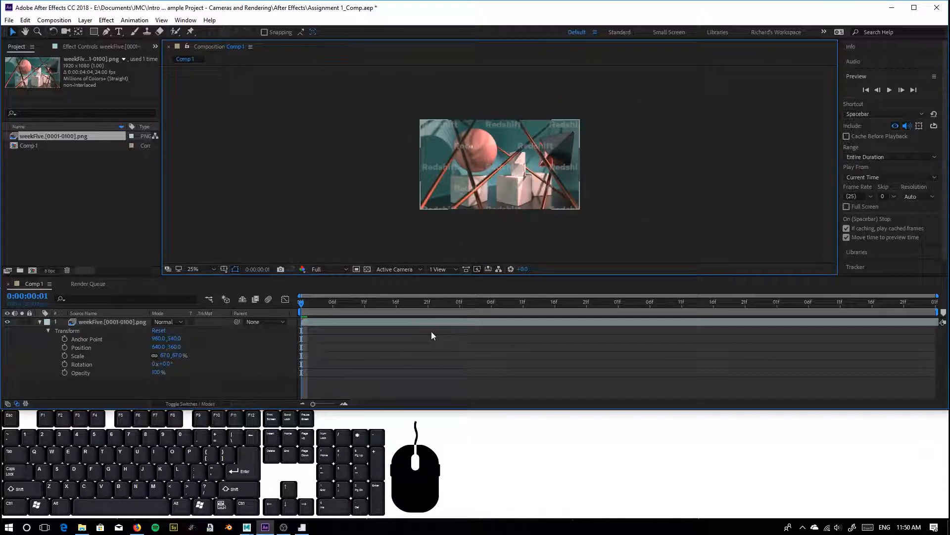
{"action": "left_click", "coordinate": [307, 307]}
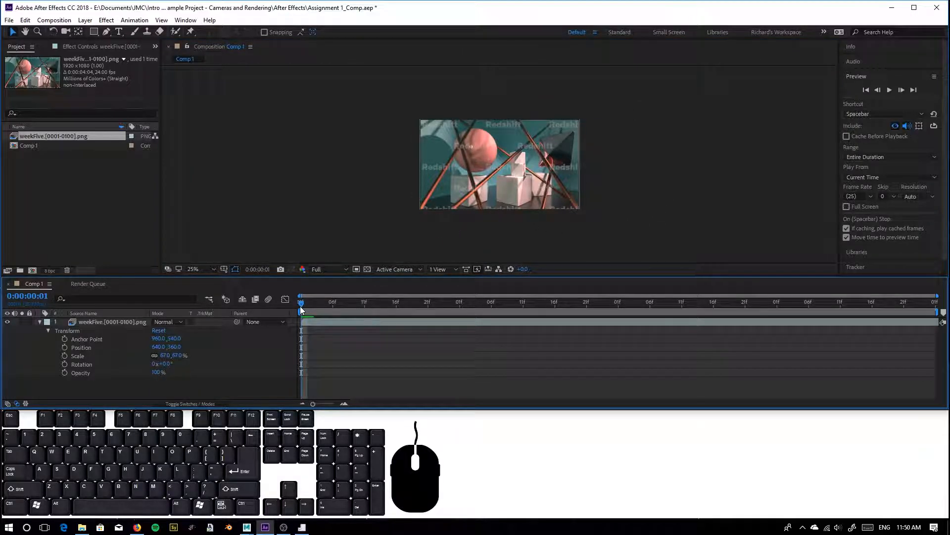
{"action": "key", "text": "space"}
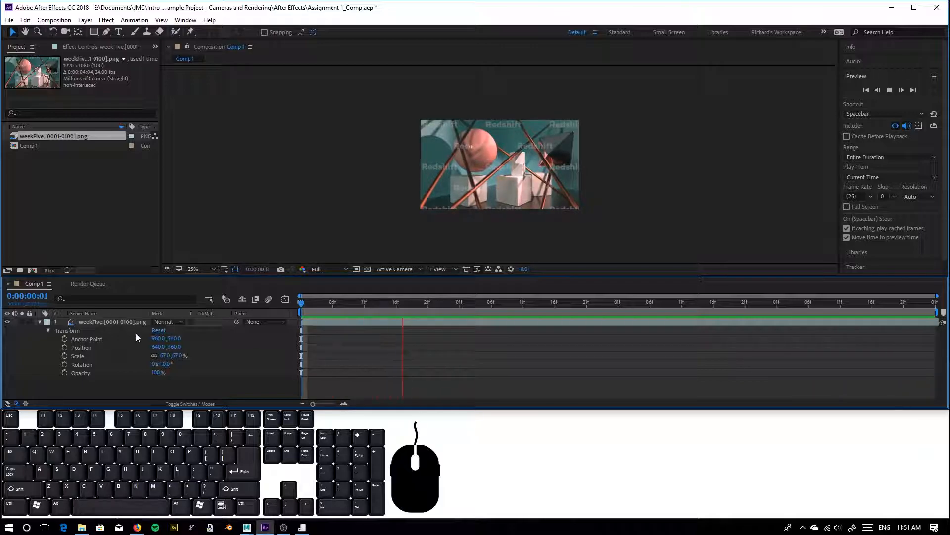
Step: Stop the playback and delete the weekFive sequence layer from Comp 1
{"action": "left_click", "coordinate": [100, 320]}
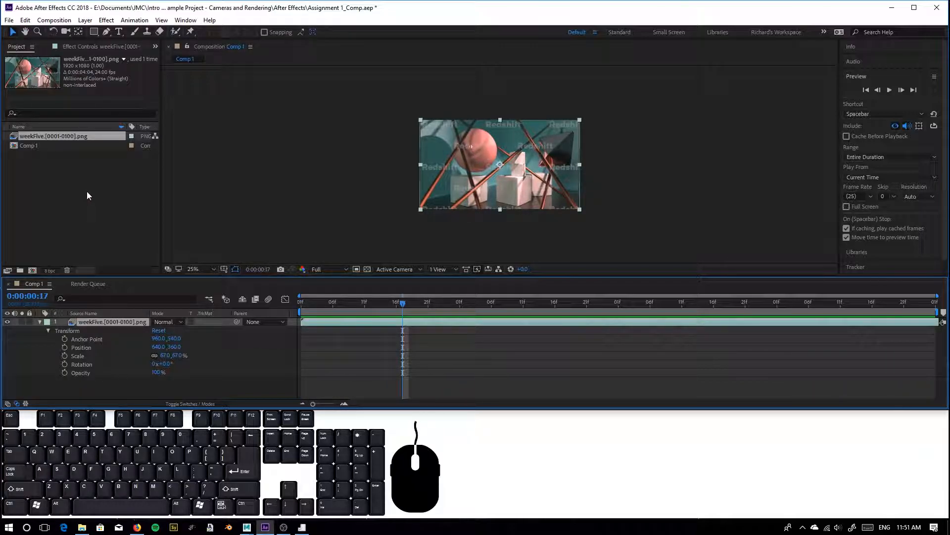
{"action": "left_click", "coordinate": [144, 390]}
{"action": "left_click", "coordinate": [100, 321]}
{"action": "key", "text": "Delete"}
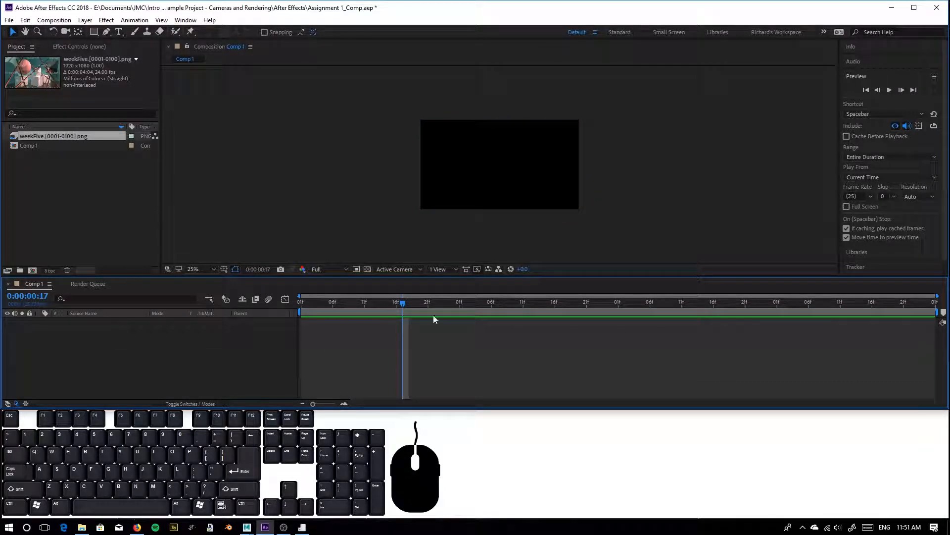
Step: Import weekFive.0001.png through weekFive.0100.png as individual images, with the PNG Sequence option off
{"action": "left_click", "coordinate": [51, 160]}
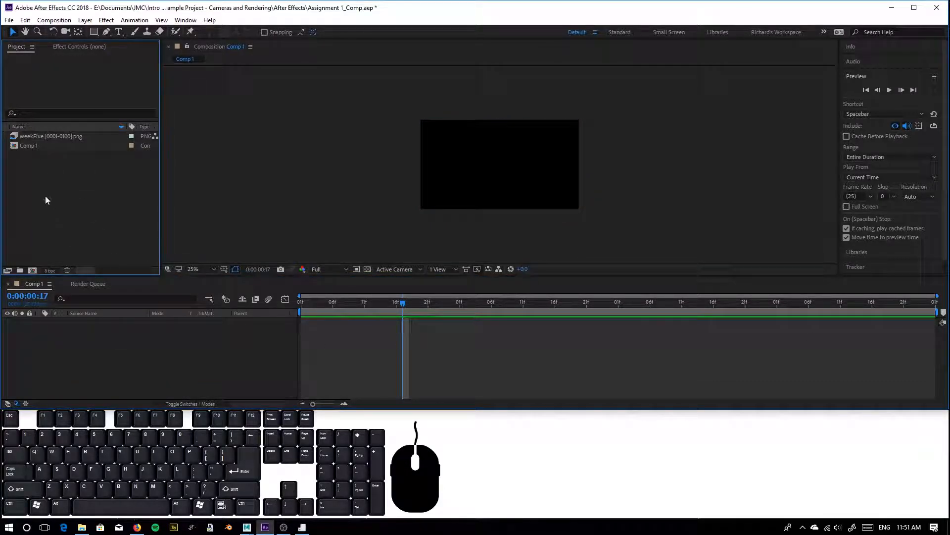
{"action": "right_click", "coordinate": [54, 174]}
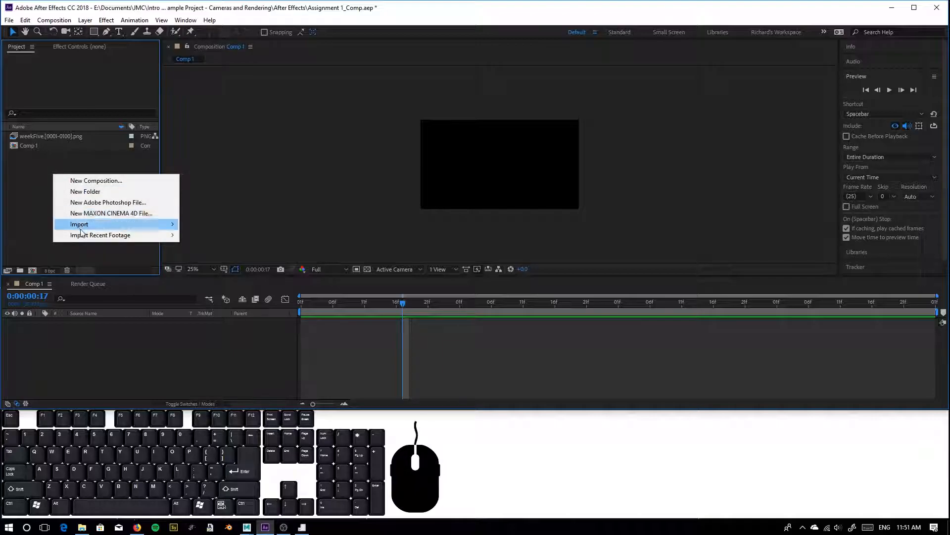
{"action": "mouse_move", "coordinate": [174, 224]}
{"action": "left_click", "coordinate": [217, 225]}
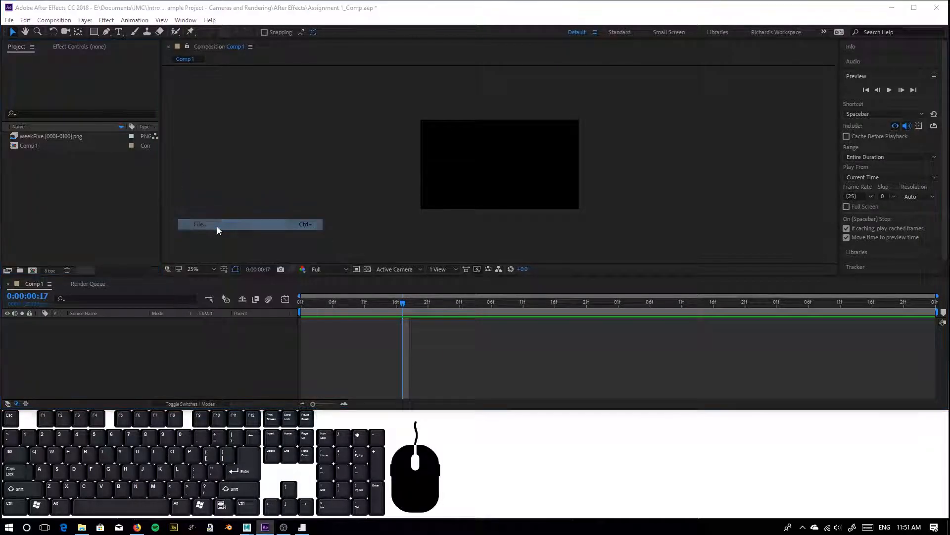
{"action": "left_click", "coordinate": [325, 157]}
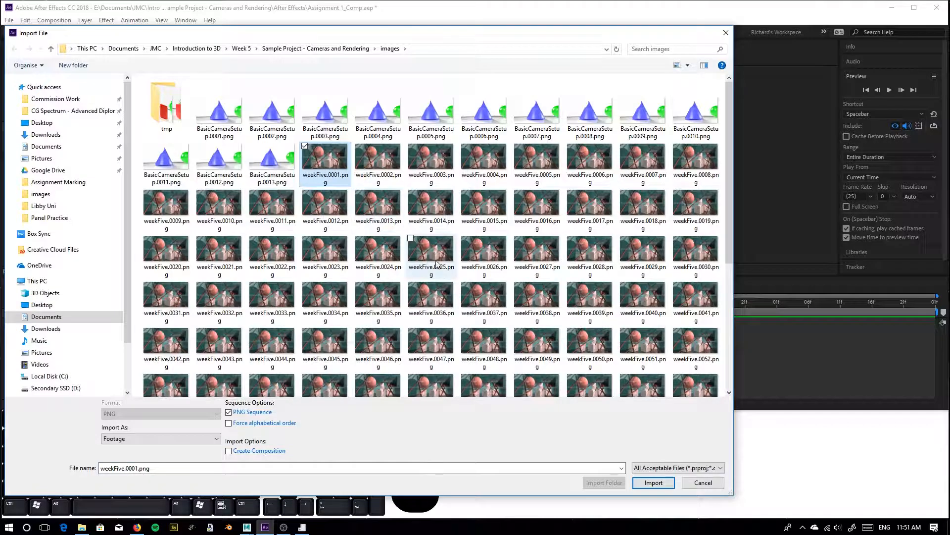
{"action": "scroll", "coordinate": [325, 346], "scroll_direction": "down", "scroll_amount": 5}
{"action": "left_click", "coordinate": [327, 372], "text": "shift"}
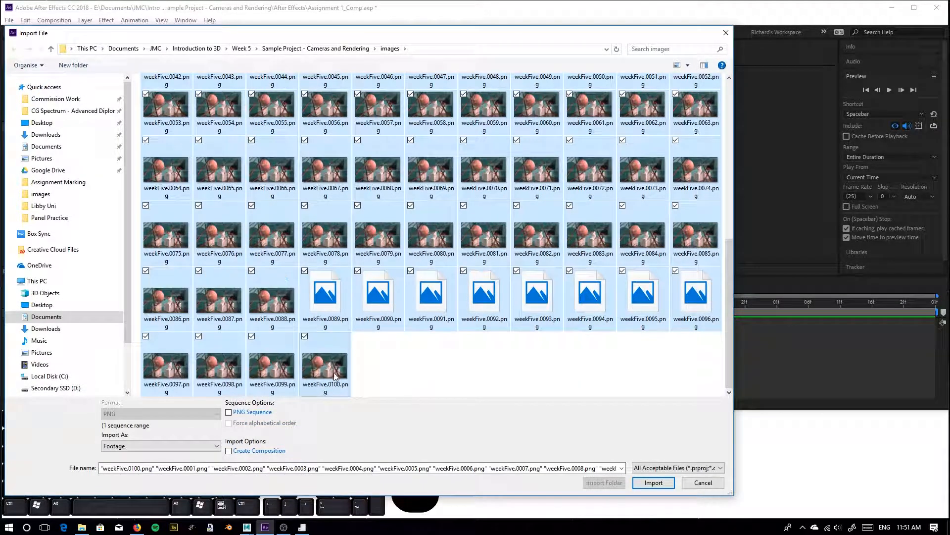
{"action": "scroll", "coordinate": [417, 348], "scroll_direction": "up", "scroll_amount": 5}
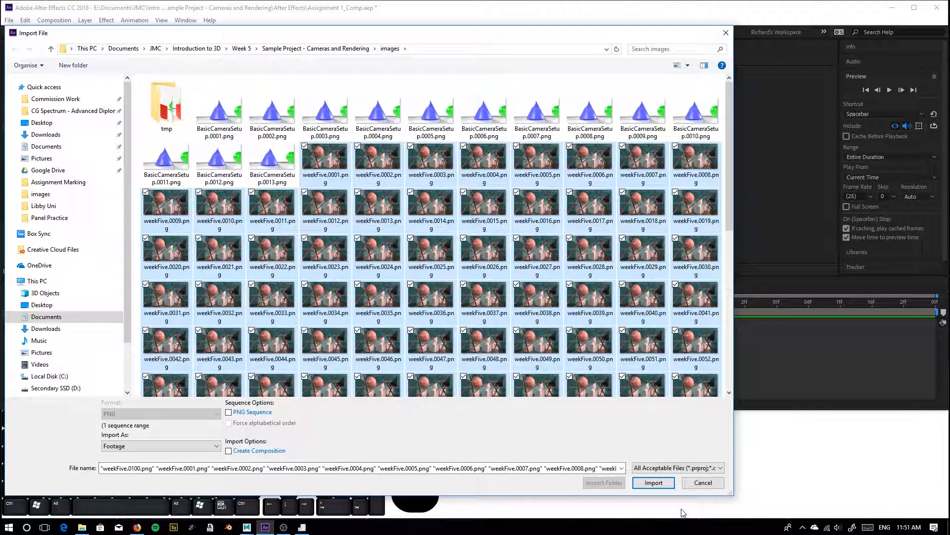
{"action": "left_click", "coordinate": [654, 484]}
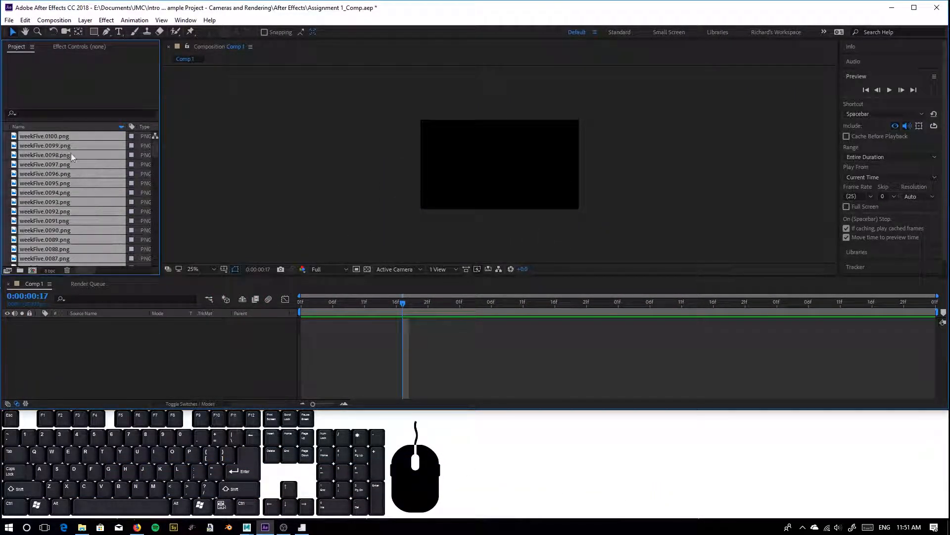
Step: Select all the individual images from weekFive.0001.png to weekFive.0100.png in the project and add them to the Comp 1 timeline
{"action": "scroll", "coordinate": [68, 156], "scroll_direction": "down", "scroll_amount": 20}
{"action": "scroll", "coordinate": [75, 239], "scroll_direction": "down", "scroll_amount": 2}
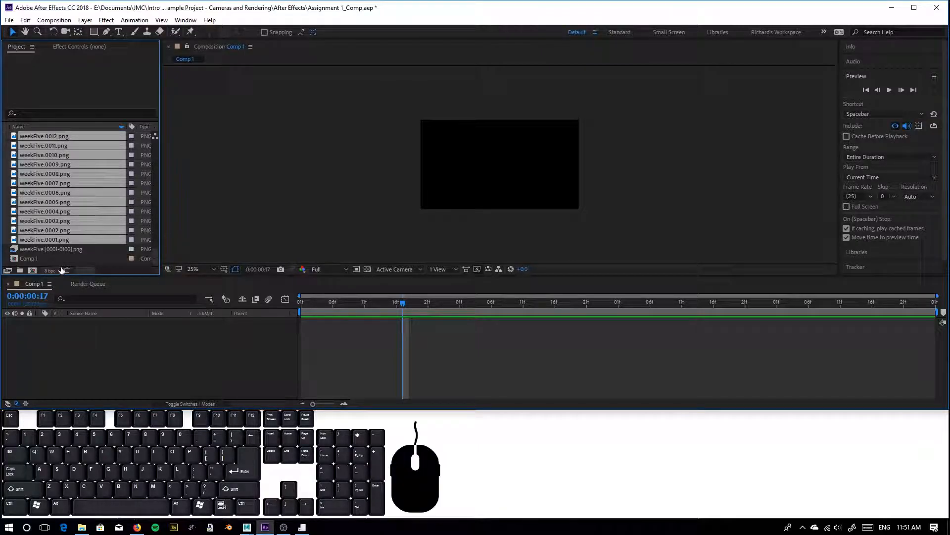
{"action": "left_click", "coordinate": [48, 239]}
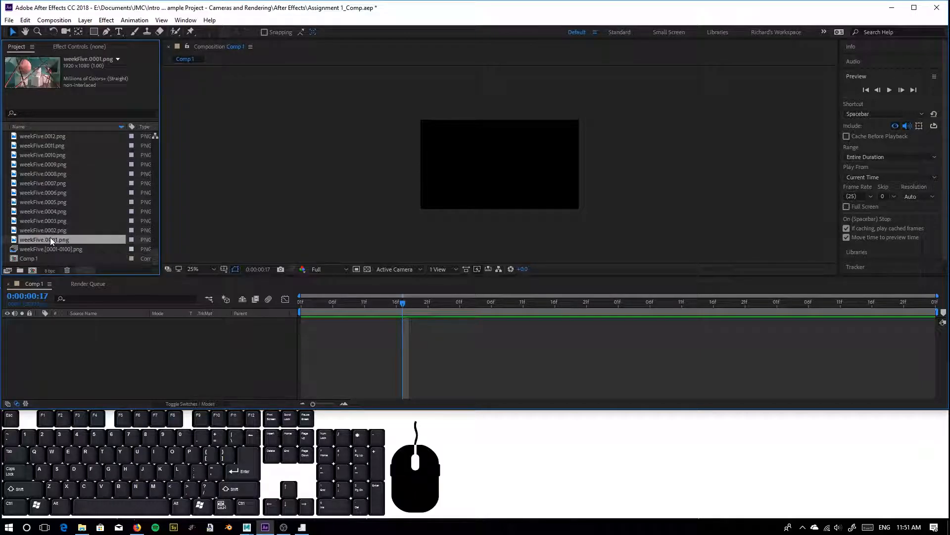
{"action": "scroll", "coordinate": [67, 213], "scroll_direction": "up", "scroll_amount": 20}
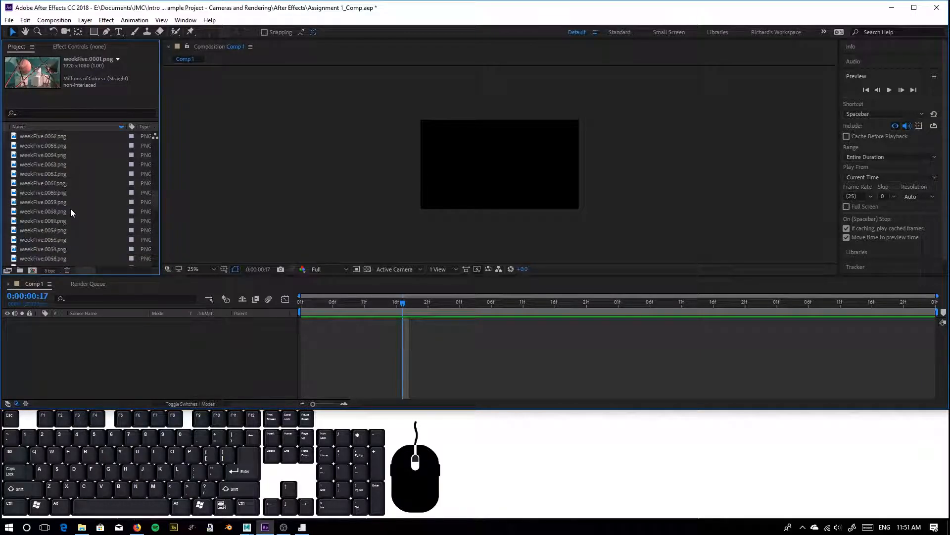
{"action": "scroll", "coordinate": [67, 208], "scroll_direction": "up", "scroll_amount": 1}
{"action": "left_click", "coordinate": [52, 136], "text": "shift"}
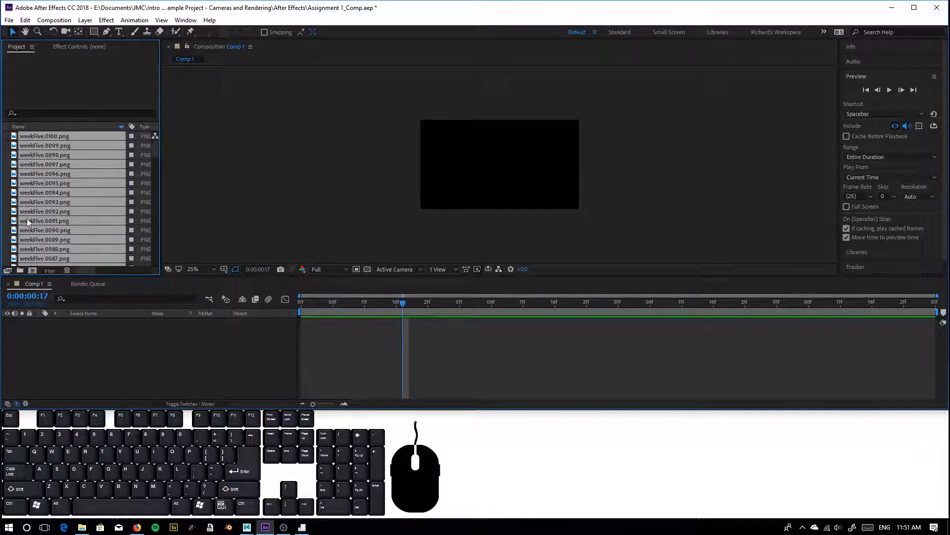
{"action": "scroll", "coordinate": [67, 224], "scroll_direction": "down", "scroll_amount": 14}
{"action": "scroll", "coordinate": [57, 228], "scroll_direction": "up", "scroll_amount": 14}
{"action": "left_click_drag", "start_coordinate": [53, 203], "coordinate": [94, 329]}
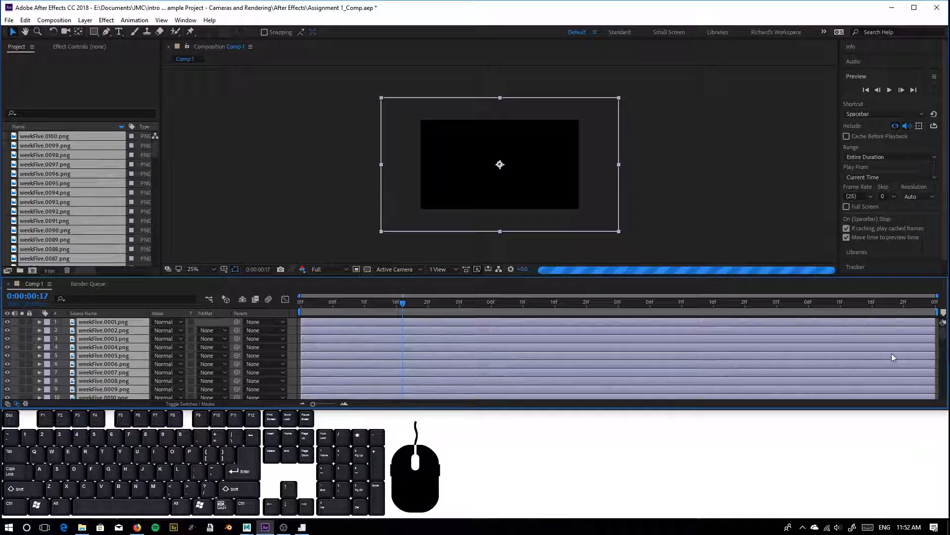
Step: Look through the stacked image layers and move the playhead back to the start of the composition
{"action": "scroll", "coordinate": [94, 358], "scroll_direction": "down", "scroll_amount": 15}
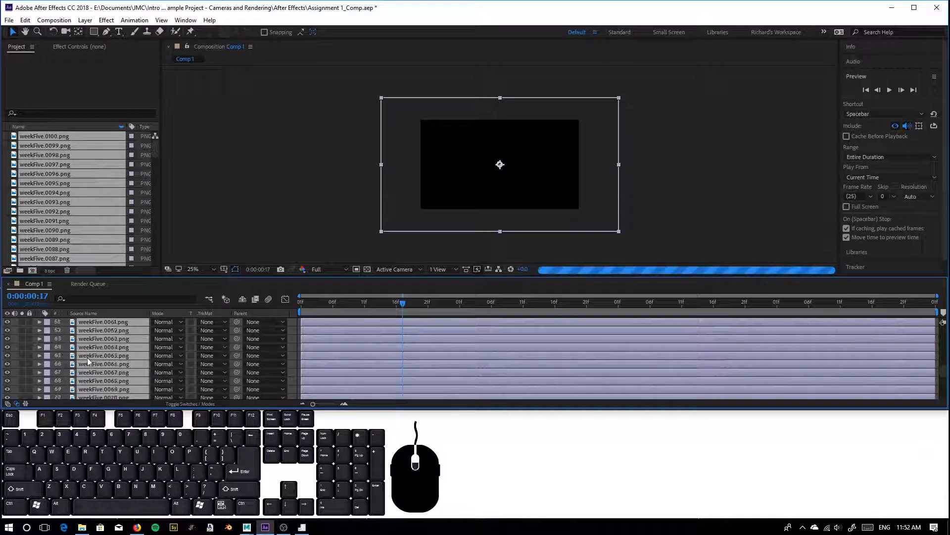
{"action": "scroll", "coordinate": [379, 364], "scroll_direction": "up", "scroll_amount": 15}
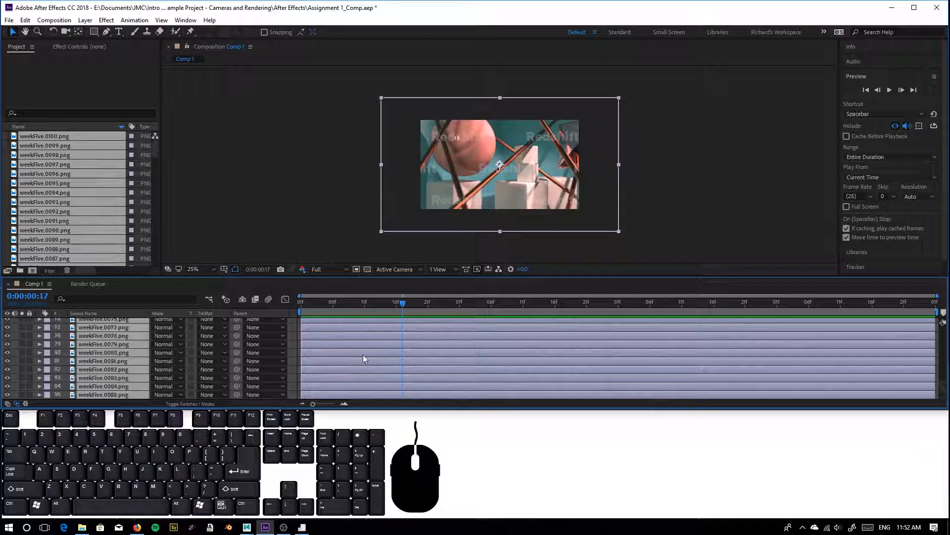
{"action": "left_click_drag", "start_coordinate": [305, 302], "coordinate": [286, 313]}
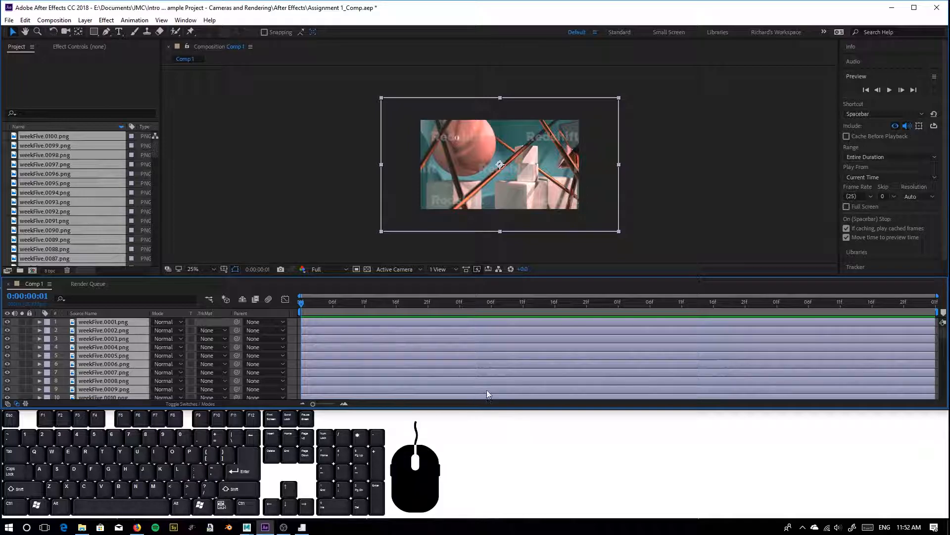
Step: Select all image layers from weekFive.0001.png to weekFive.0100.png and trim their out points to the first frame
{"action": "left_click", "coordinate": [247, 215]}
{"action": "left_click", "coordinate": [104, 323]}
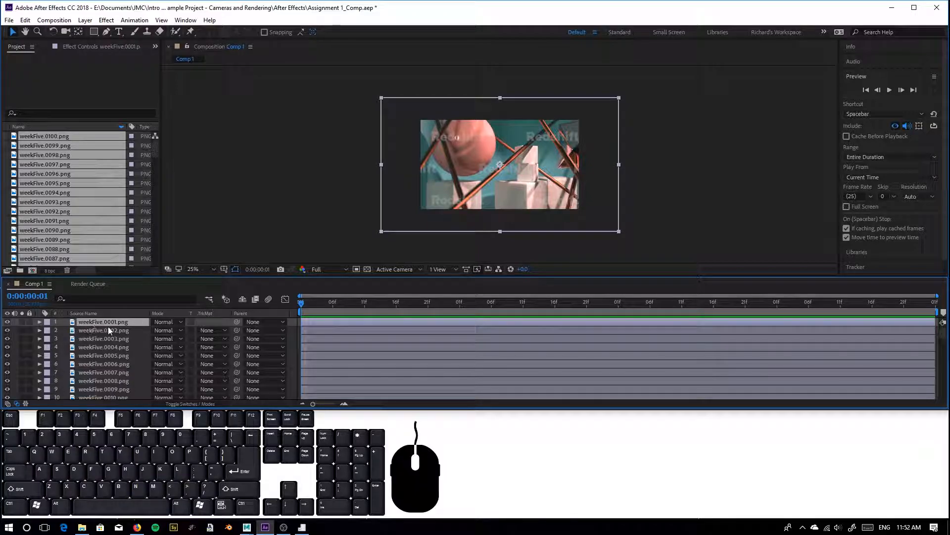
{"action": "scroll", "coordinate": [109, 334], "scroll_direction": "down", "scroll_amount": 15}
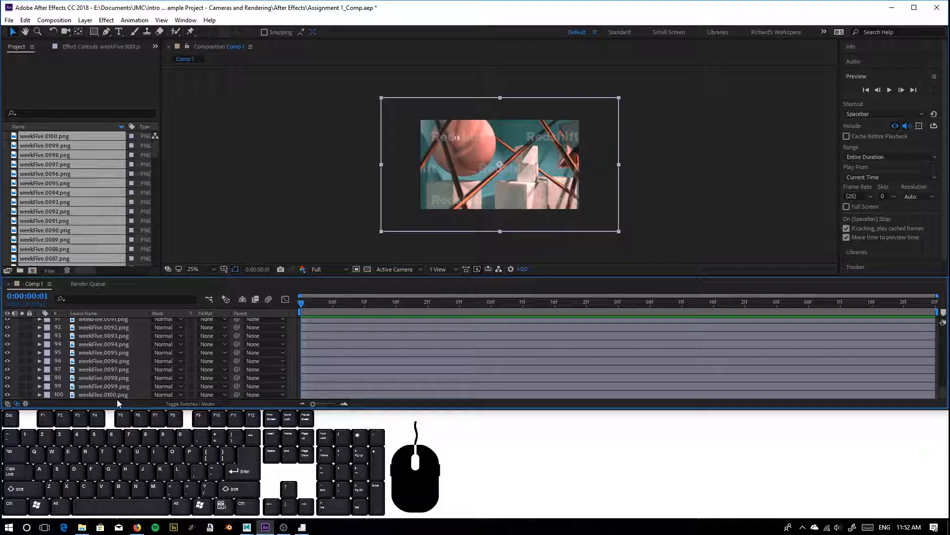
{"action": "left_click", "coordinate": [105, 394], "text": "shift"}
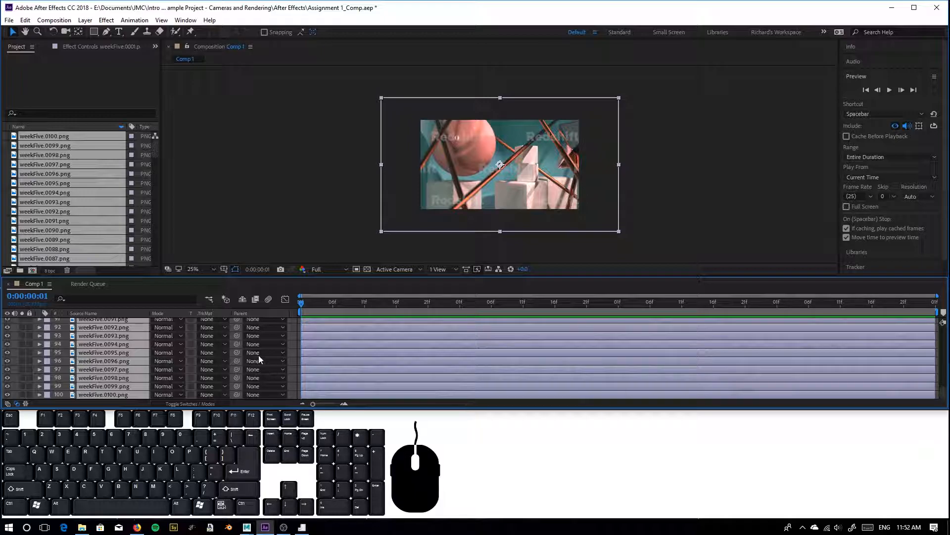
{"action": "key", "text": "alt"}
{"action": "key", "text": "alt+bracketright"}
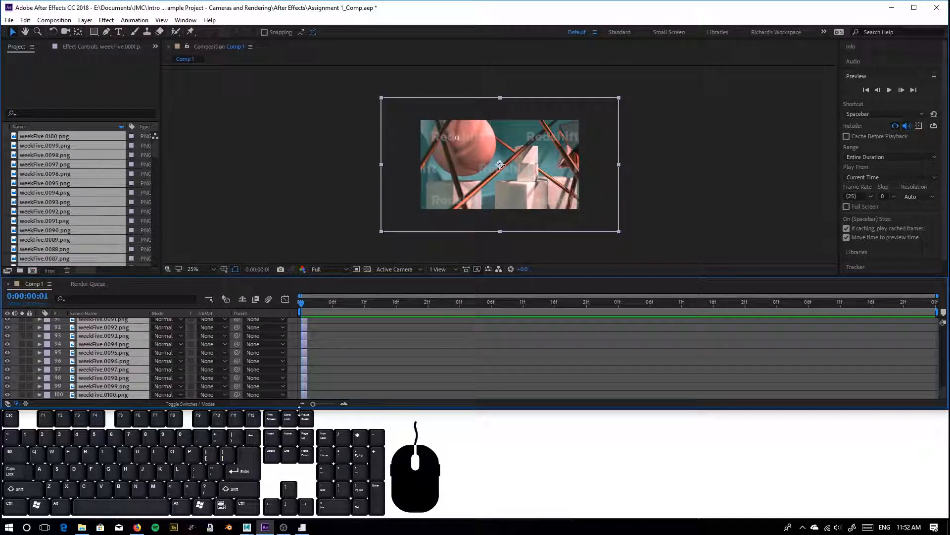
{"action": "scroll", "coordinate": [328, 363], "scroll_direction": "up", "scroll_amount": 15}
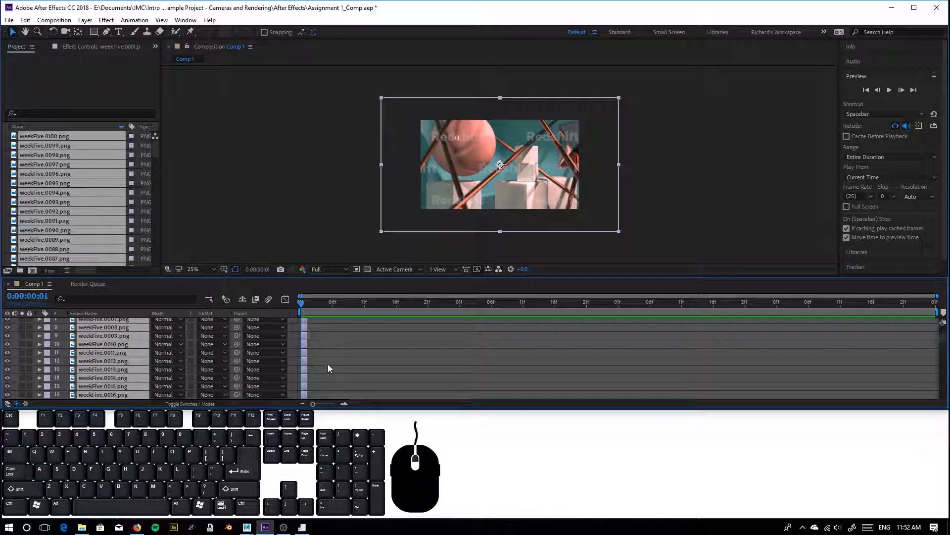
{"action": "scroll", "coordinate": [328, 364], "scroll_direction": "up", "scroll_amount": 5}
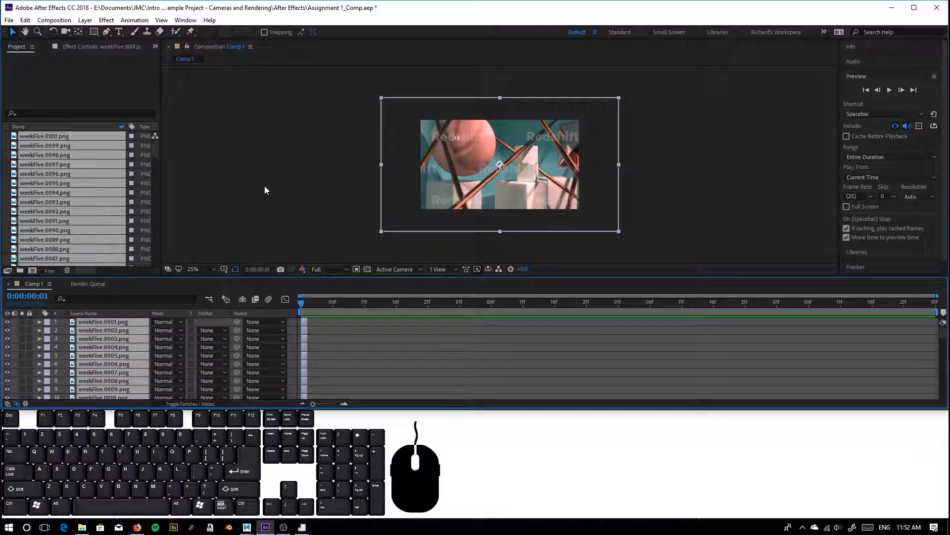
{"action": "left_click", "coordinate": [265, 189]}
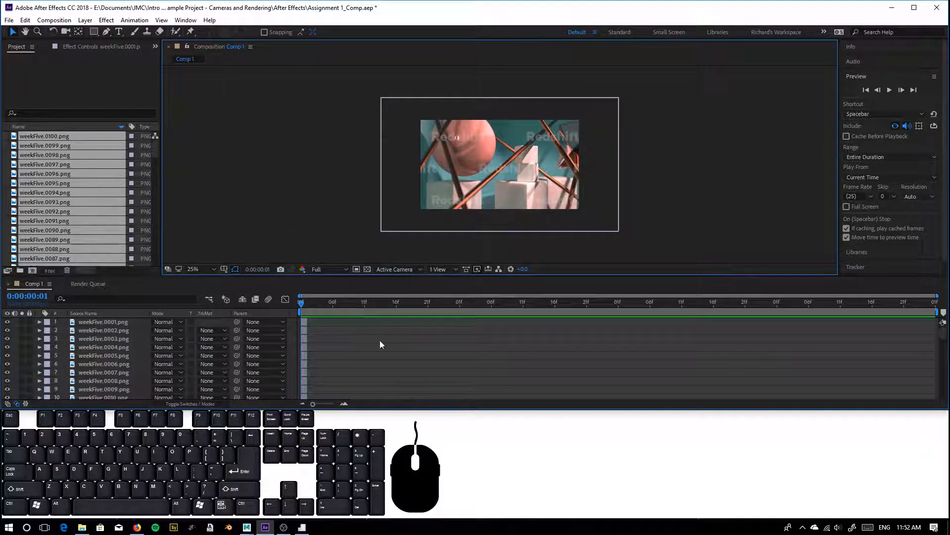
Step: Select layers weekFive.0001.png through weekFive.0100.png in order and apply Sequence Layers with Overlap off
{"action": "left_click", "coordinate": [109, 323]}
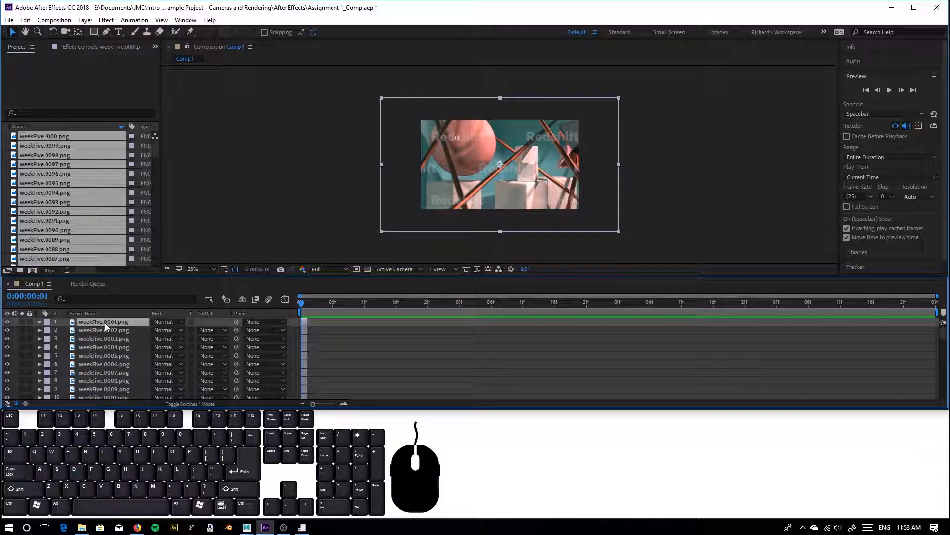
{"action": "scroll", "coordinate": [127, 355], "scroll_direction": "down", "scroll_amount": 20}
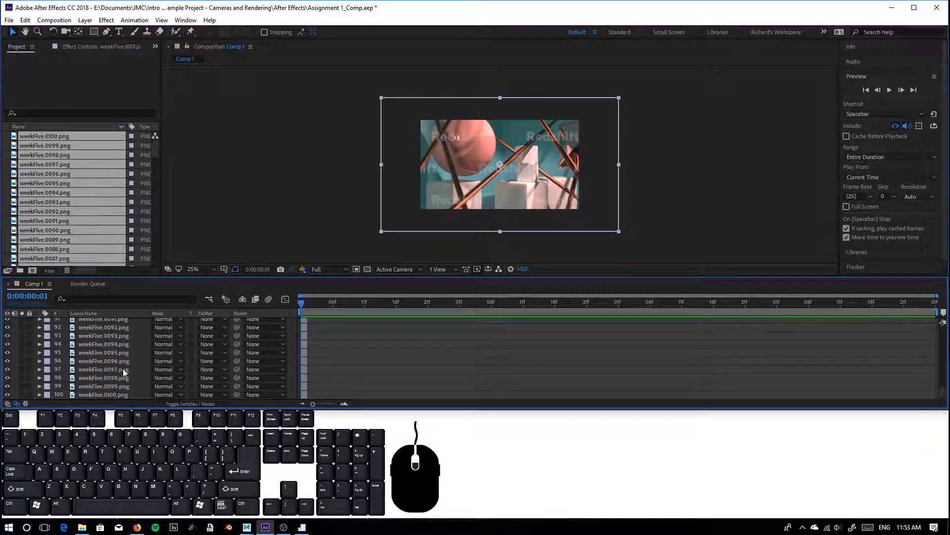
{"action": "left_click", "coordinate": [103, 394], "text": "shift"}
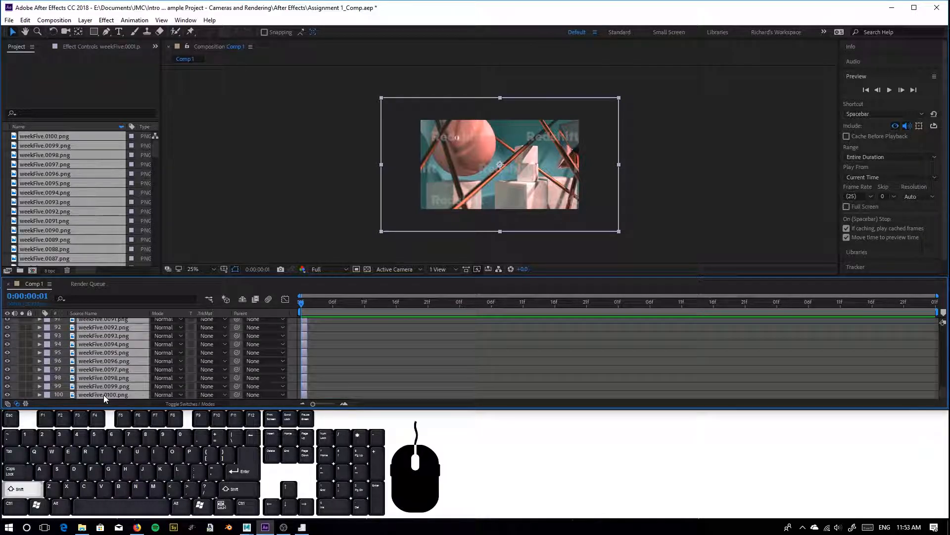
{"action": "left_click", "coordinate": [106, 19]}
{"action": "mouse_move", "coordinate": [123, 21]}
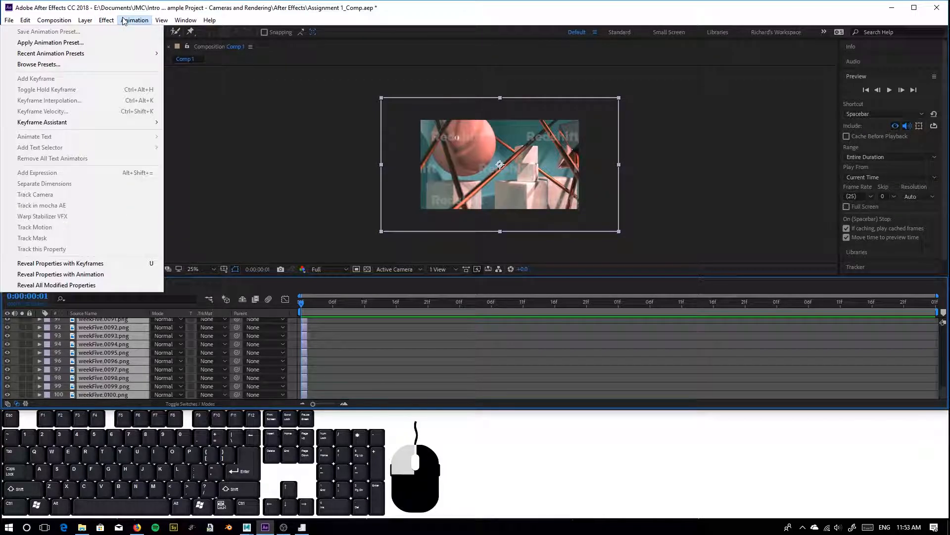
{"action": "mouse_move", "coordinate": [135, 124]}
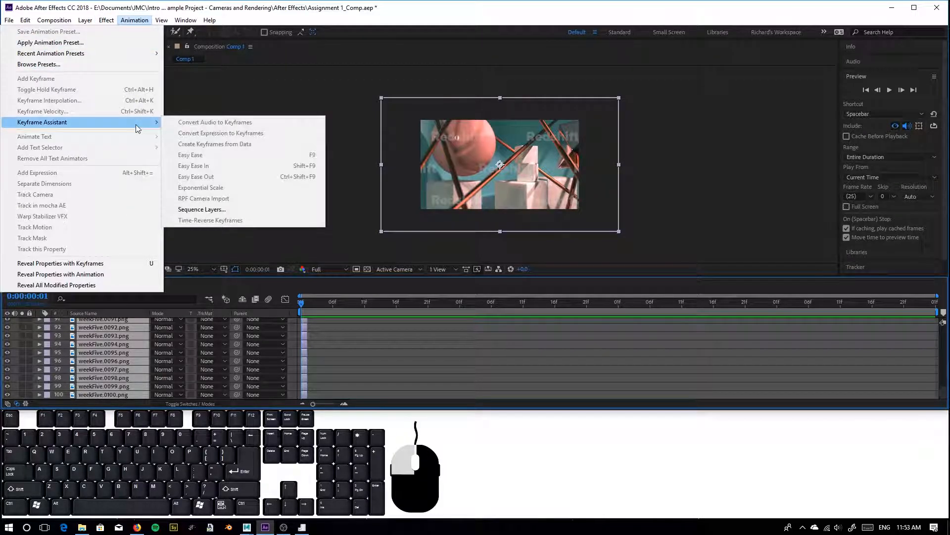
{"action": "left_click", "coordinate": [221, 213]}
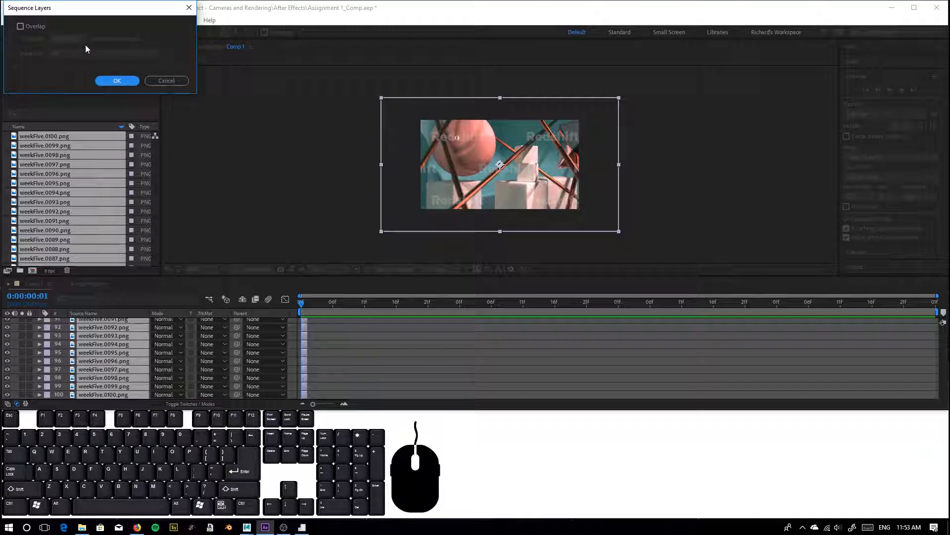
{"action": "left_click", "coordinate": [110, 80]}
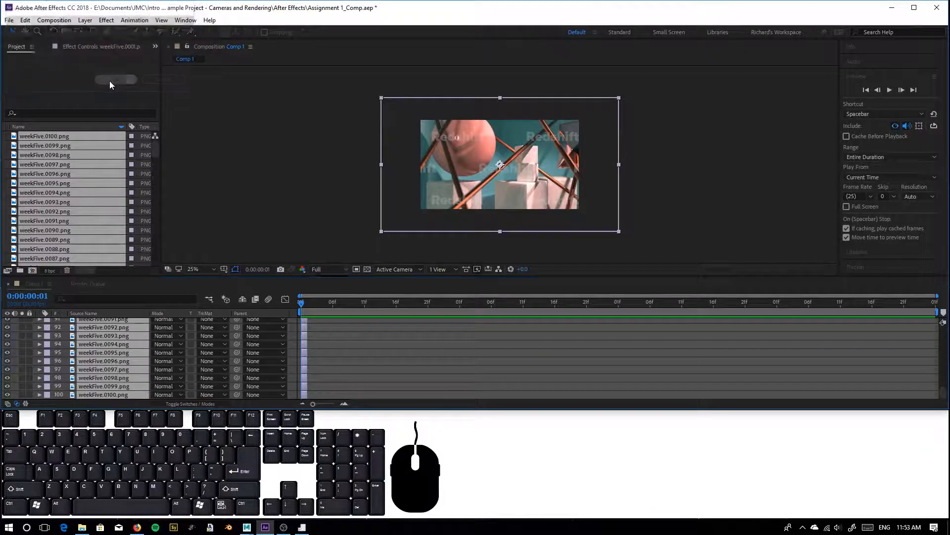
Step: Look through the staggered one-frame layers in the timeline and play back a preview of the composition
{"action": "scroll", "coordinate": [723, 363], "scroll_direction": "up", "scroll_amount": 20}
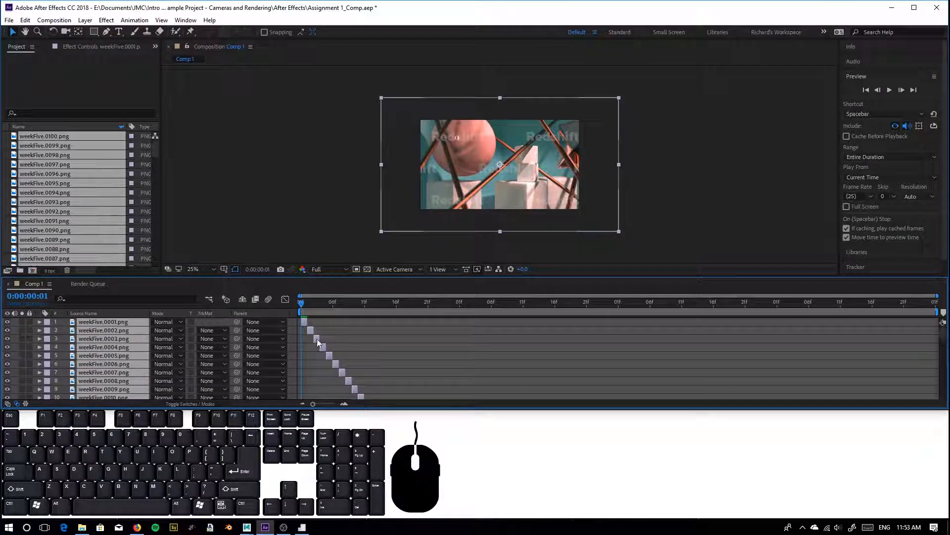
{"action": "scroll", "coordinate": [329, 363], "scroll_direction": "down", "scroll_amount": 11}
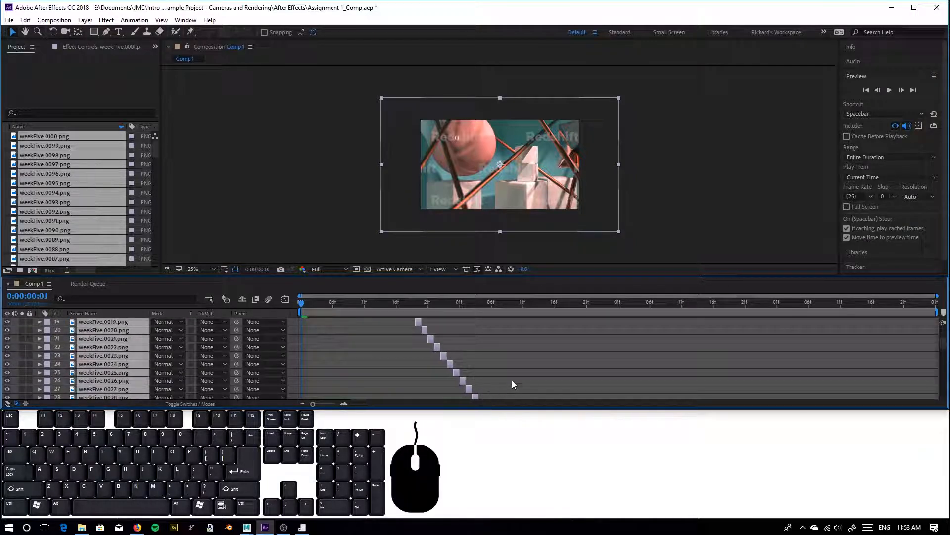
{"action": "scroll", "coordinate": [462, 340], "scroll_direction": "up", "scroll_amount": 11}
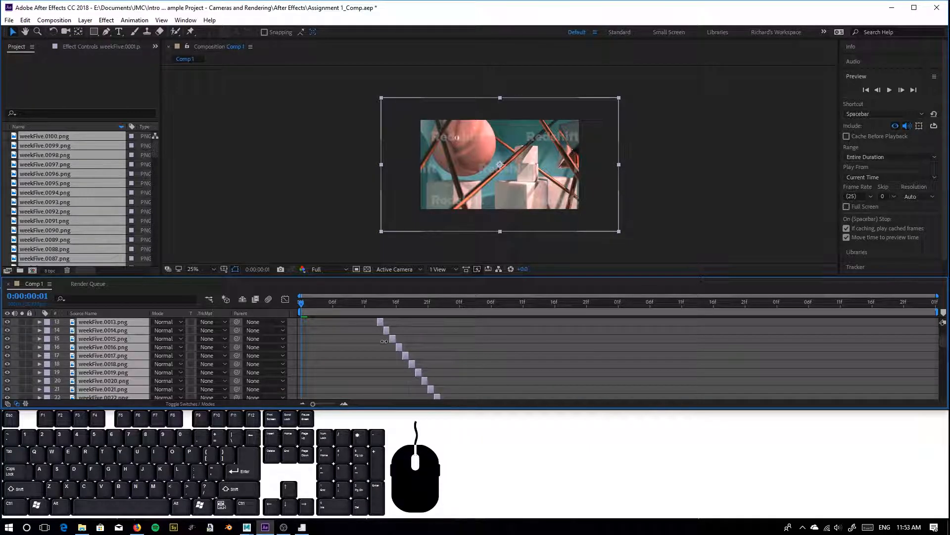
{"action": "key", "text": "space"}
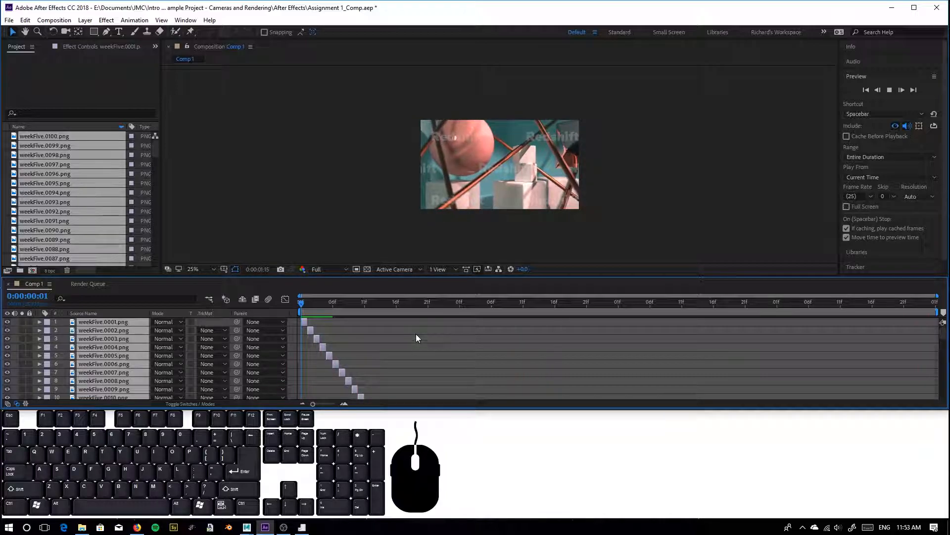
{"action": "key", "text": "space"}
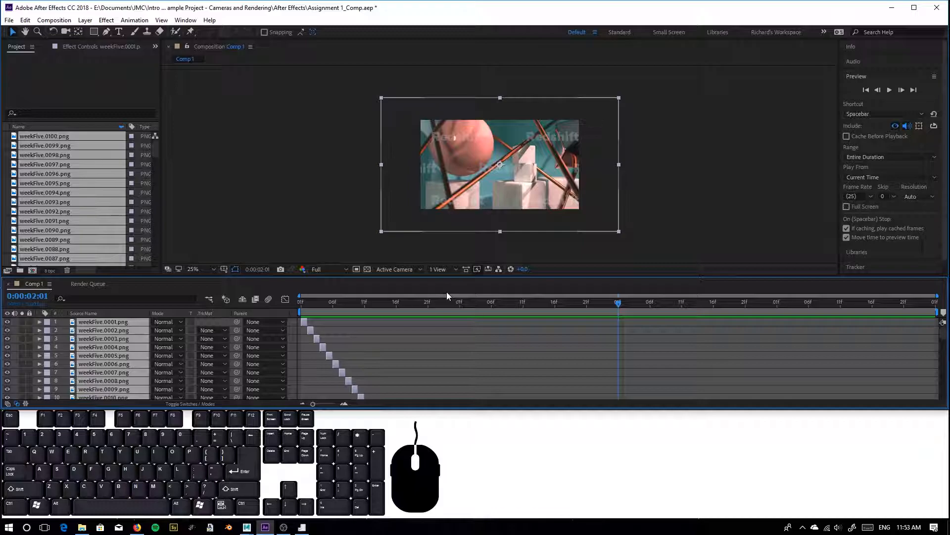
Step: Select layers weekFive.0002.png through weekFive.0100.png and parent them all to weekFive.0001.png
{"action": "scroll", "coordinate": [325, 365], "scroll_direction": "up", "scroll_amount": 1}
{"action": "left_click", "coordinate": [346, 362]}
{"action": "left_click", "coordinate": [124, 333]}
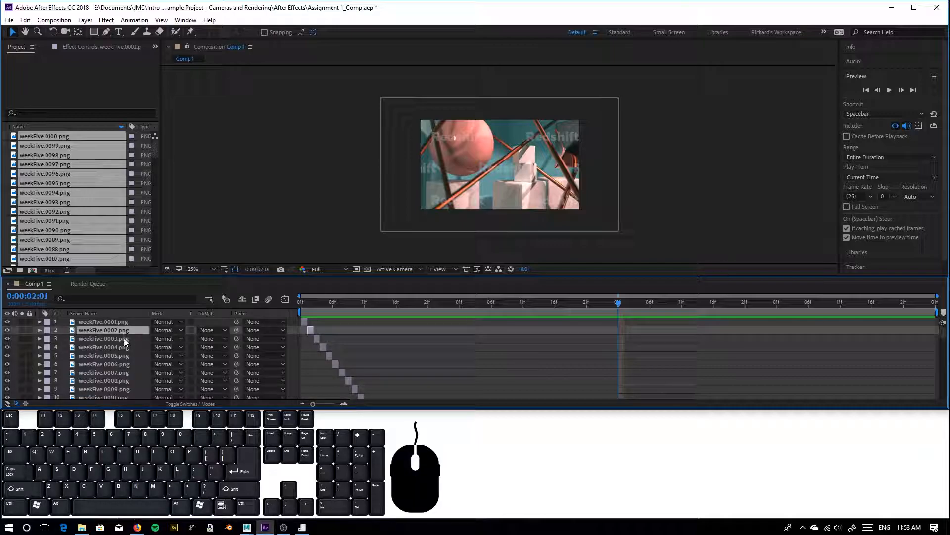
{"action": "scroll", "coordinate": [129, 364], "scroll_direction": "down", "scroll_amount": 20}
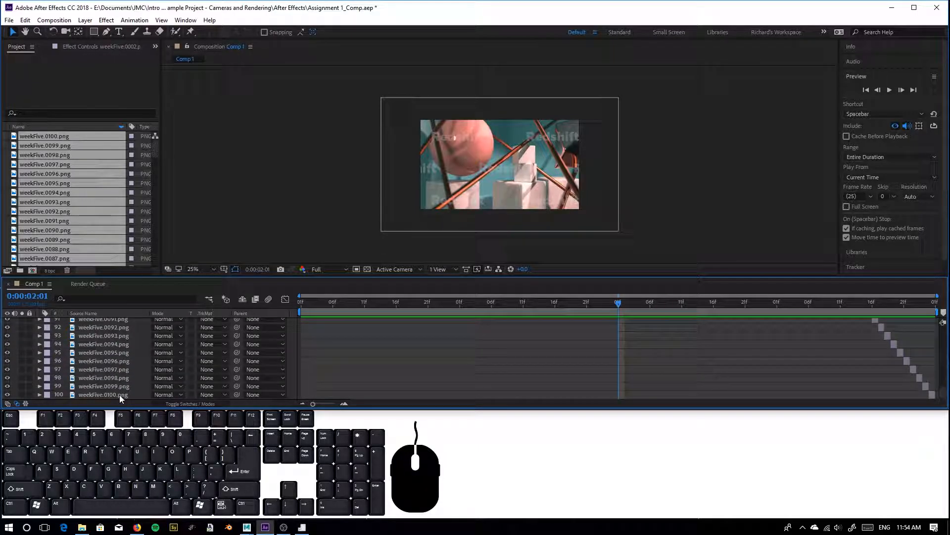
{"action": "left_click", "coordinate": [120, 394], "text": "shift"}
{"action": "scroll", "coordinate": [115, 382], "scroll_direction": "up", "scroll_amount": 20}
{"action": "scroll", "coordinate": [107, 372], "scroll_direction": "up", "scroll_amount": 6}
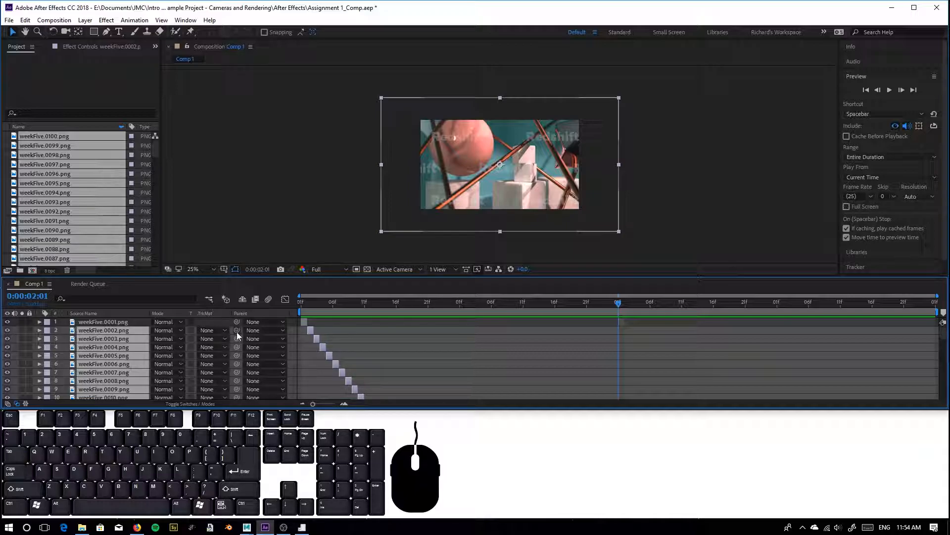
{"action": "left_click_drag", "start_coordinate": [237, 331], "coordinate": [187, 331]}
{"action": "left_click_drag", "start_coordinate": [102, 327], "coordinate": [121, 324]}
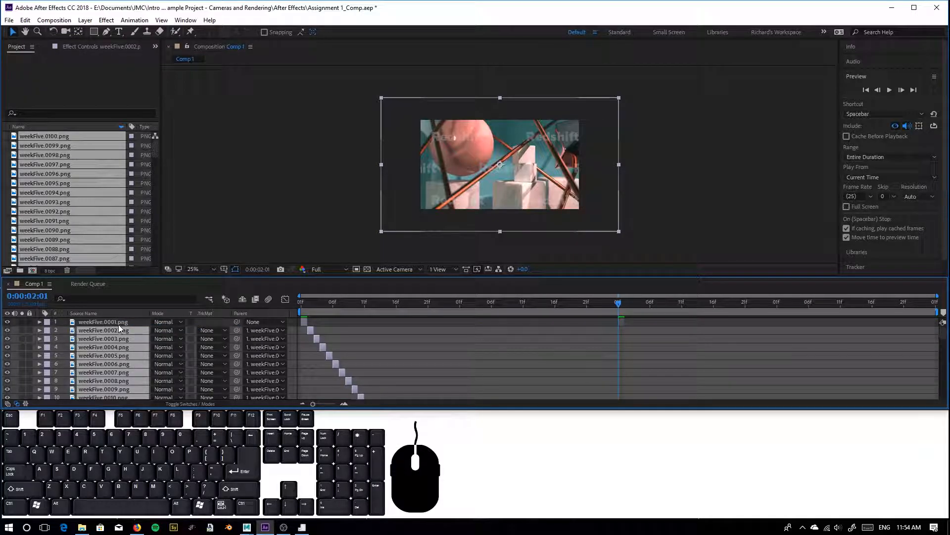
Step: Reveal the Scale property of the parent layer weekFive.0001.png and set it to 67%
{"action": "left_click", "coordinate": [119, 324]}
{"action": "key", "text": "s"}
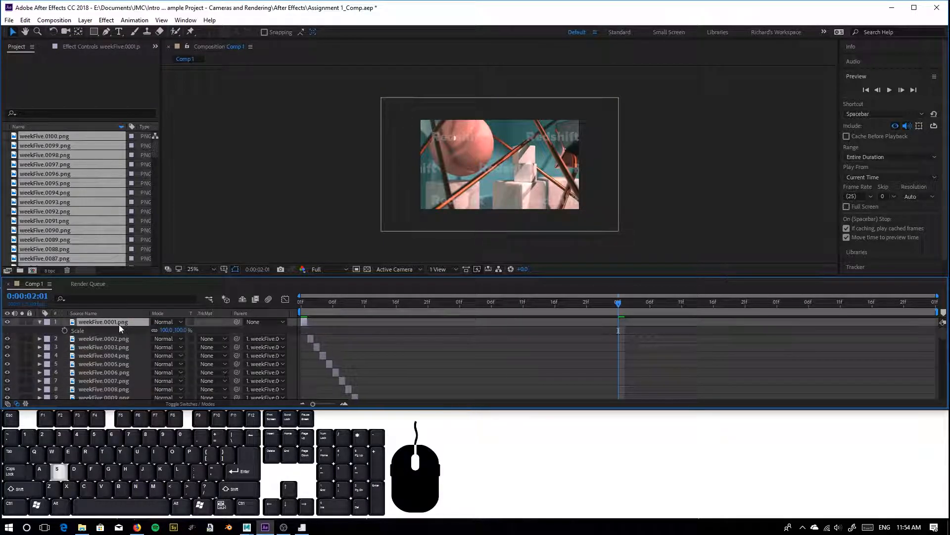
{"action": "left_click", "coordinate": [166, 330]}
{"action": "type", "text": "67"}
{"action": "key", "text": "Return"}
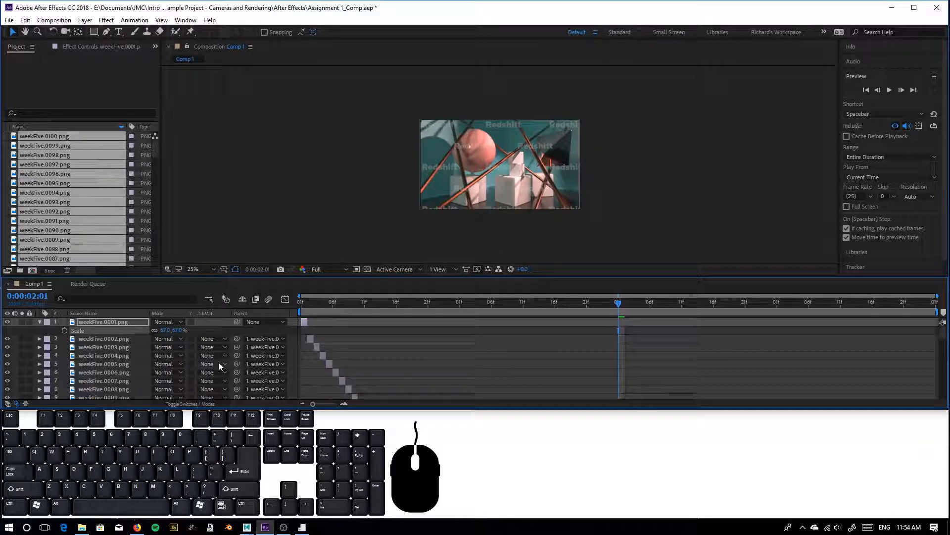
Step: Scrub the playhead back to the start of the timeline and review Comp 1's composition settings
{"action": "left_click_drag", "start_coordinate": [310, 304], "coordinate": [302, 356]}
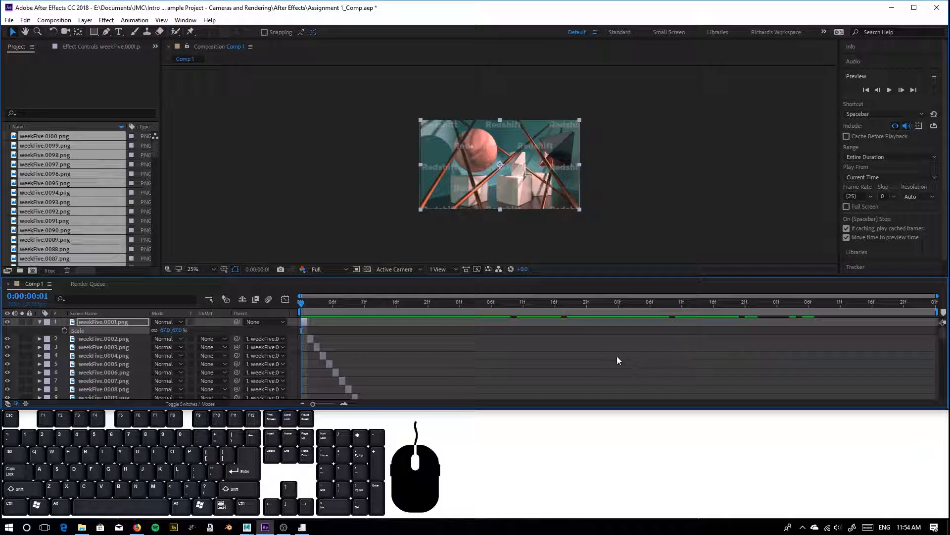
{"action": "scroll", "coordinate": [616, 355], "scroll_direction": "down", "scroll_amount": 3}
{"action": "scroll", "coordinate": [563, 359], "scroll_direction": "up", "scroll_amount": 3}
{"action": "right_click", "coordinate": [642, 179]}
{"action": "left_click", "coordinate": [665, 200]}
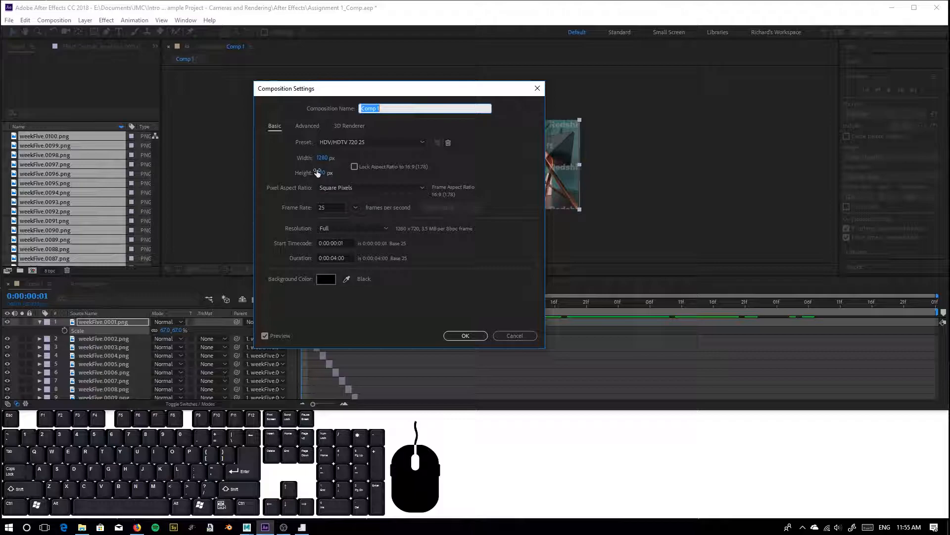
{"action": "left_click", "coordinate": [463, 336]}
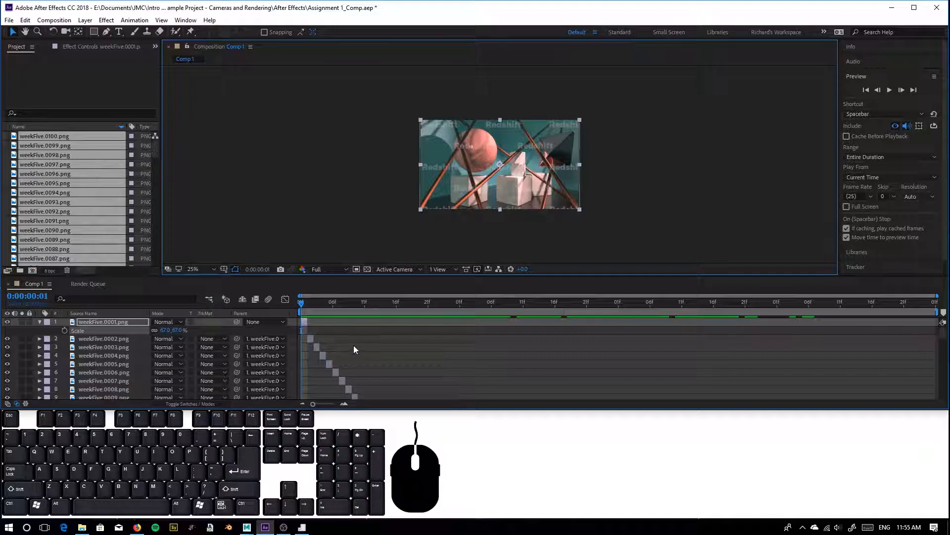
{"action": "left_click", "coordinate": [358, 303]}
{"action": "left_click_drag", "start_coordinate": [357, 304], "coordinate": [268, 319]}
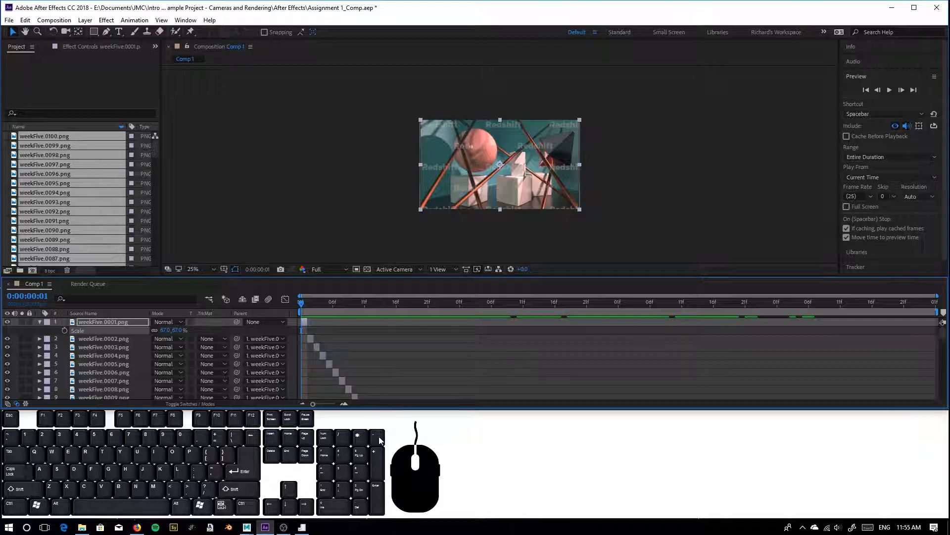
Step: Select all layers from weekFive.0001.png through weekFive.0100.png and pre-compose them into a new composition named Image Sequence
{"action": "left_click", "coordinate": [111, 323]}
{"action": "scroll", "coordinate": [102, 340], "scroll_direction": "down", "scroll_amount": 20}
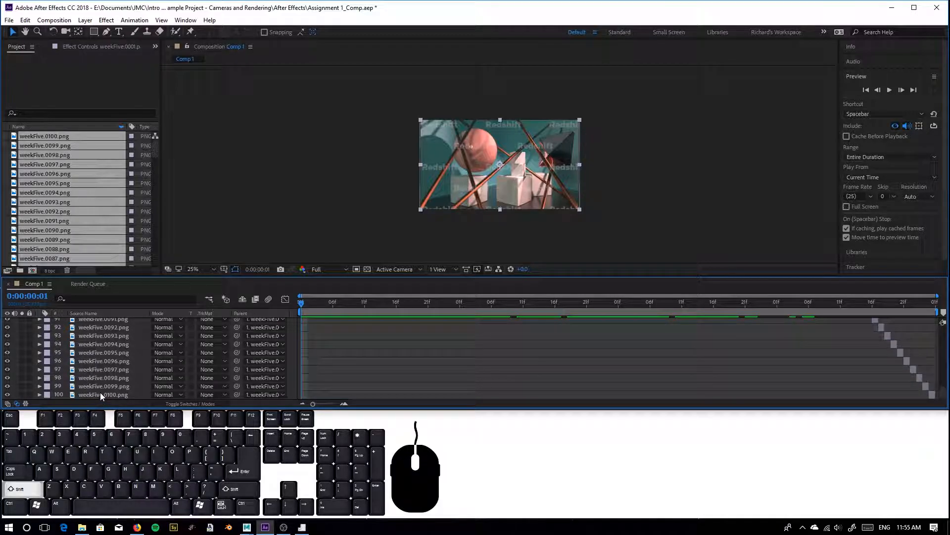
{"action": "scroll", "coordinate": [666, 385], "scroll_direction": "up", "scroll_amount": 1}
{"action": "scroll", "coordinate": [667, 384], "scroll_direction": "up", "scroll_amount": 20}
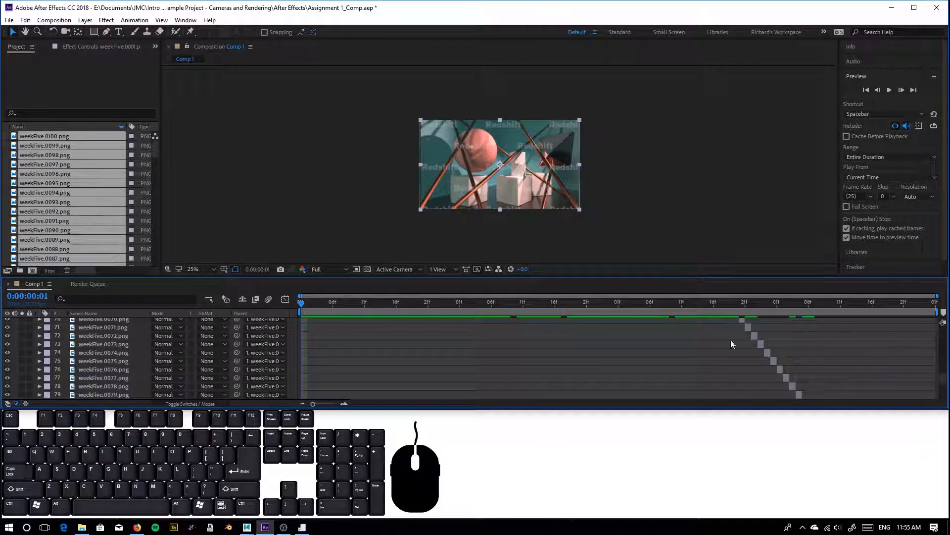
{"action": "scroll", "coordinate": [454, 339], "scroll_direction": "up", "scroll_amount": 6}
{"action": "key", "text": "s"}
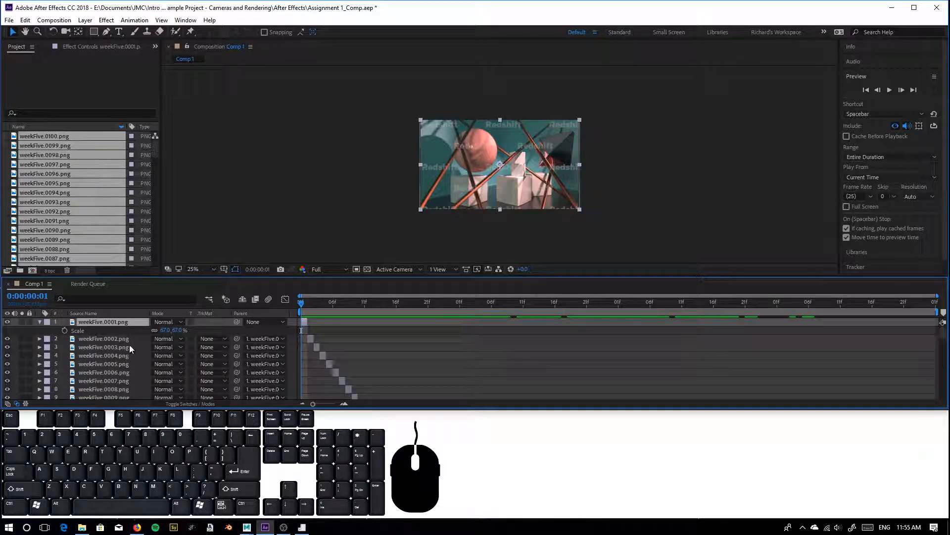
{"action": "scroll", "coordinate": [96, 369], "scroll_direction": "down", "scroll_amount": 20}
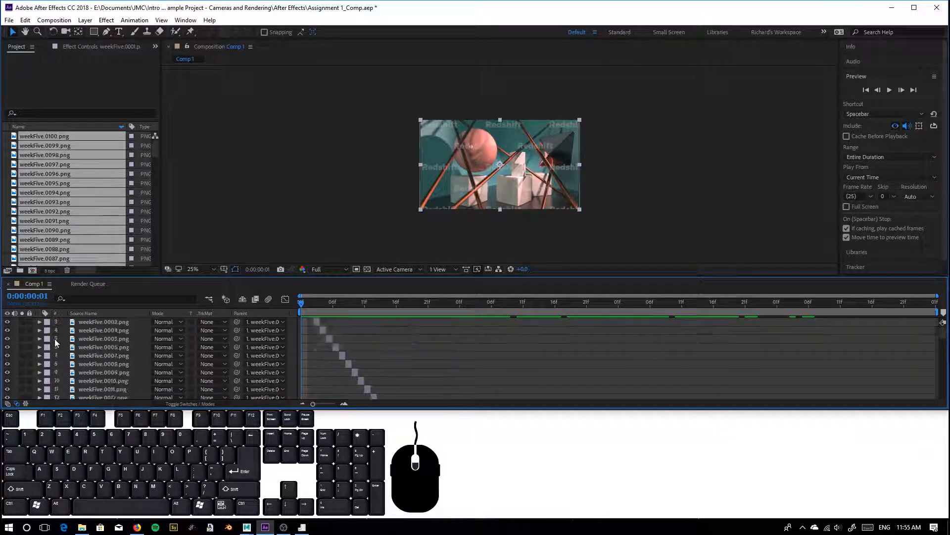
{"action": "scroll", "coordinate": [120, 396], "scroll_direction": "down", "scroll_amount": 6}
{"action": "left_click", "coordinate": [97, 394], "text": "shift"}
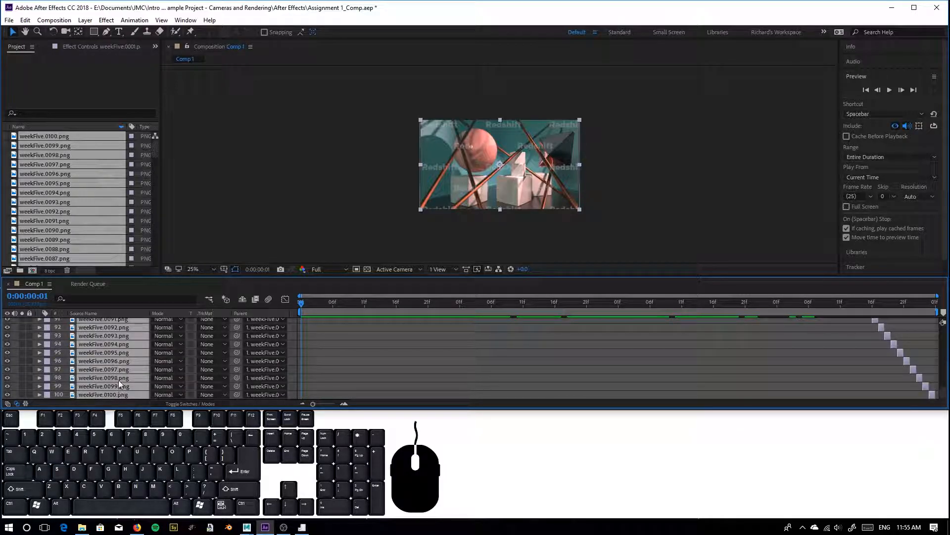
{"action": "scroll", "coordinate": [114, 373], "scroll_direction": "up", "scroll_amount": 20}
{"action": "scroll", "coordinate": [89, 351], "scroll_direction": "up", "scroll_amount": 7}
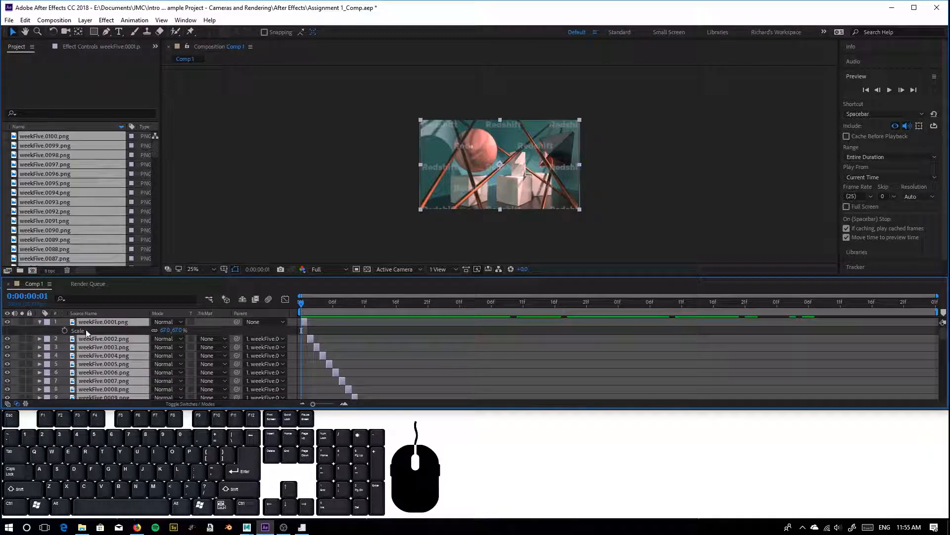
{"action": "right_click", "coordinate": [104, 322]}
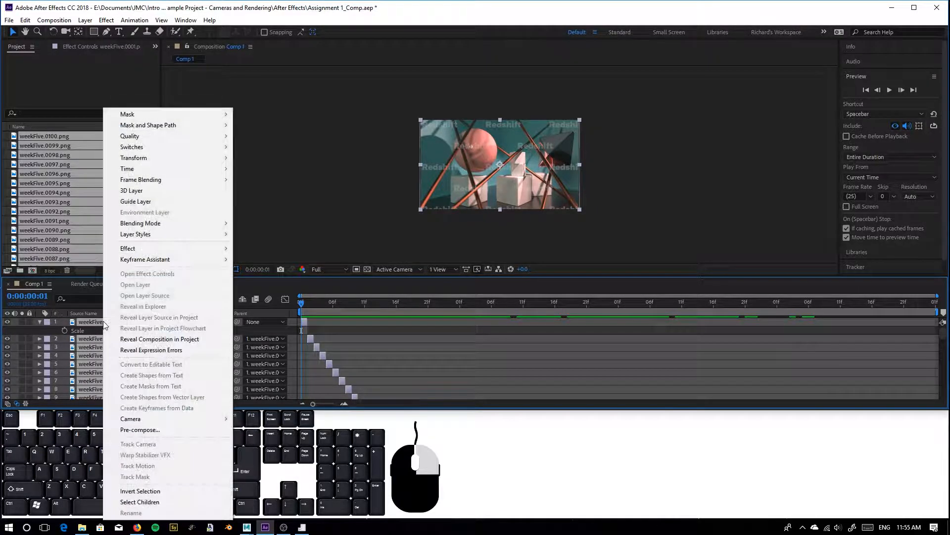
{"action": "left_click", "coordinate": [127, 430]}
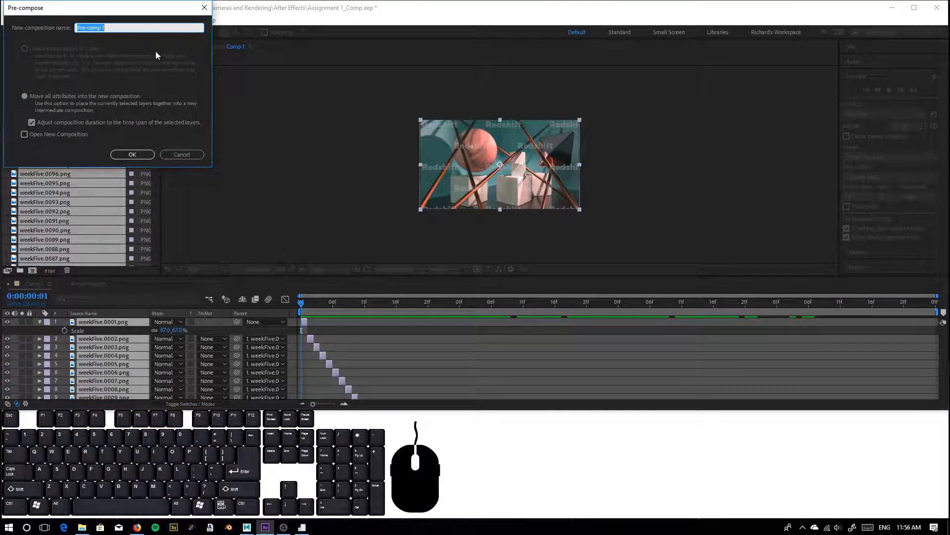
{"action": "type", "text": "I"}
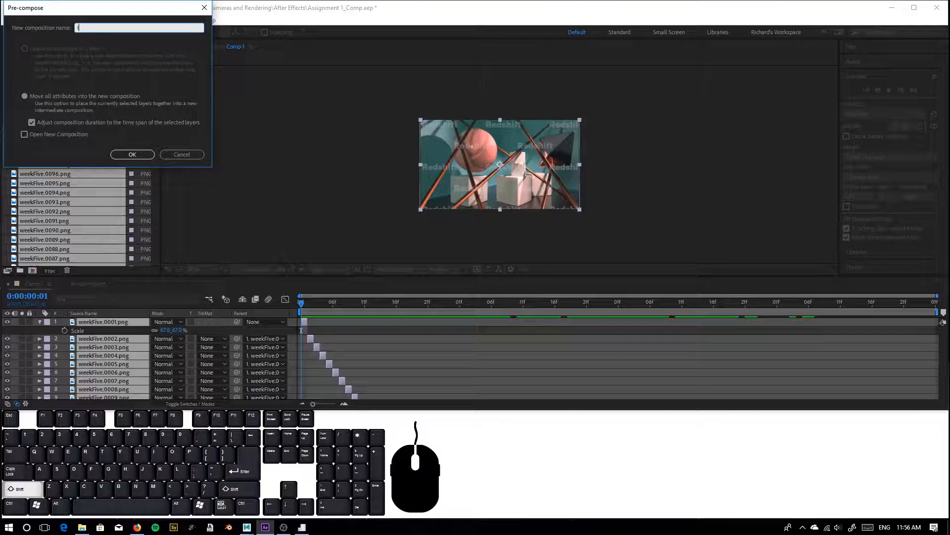
{"action": "type", "text": "m"}
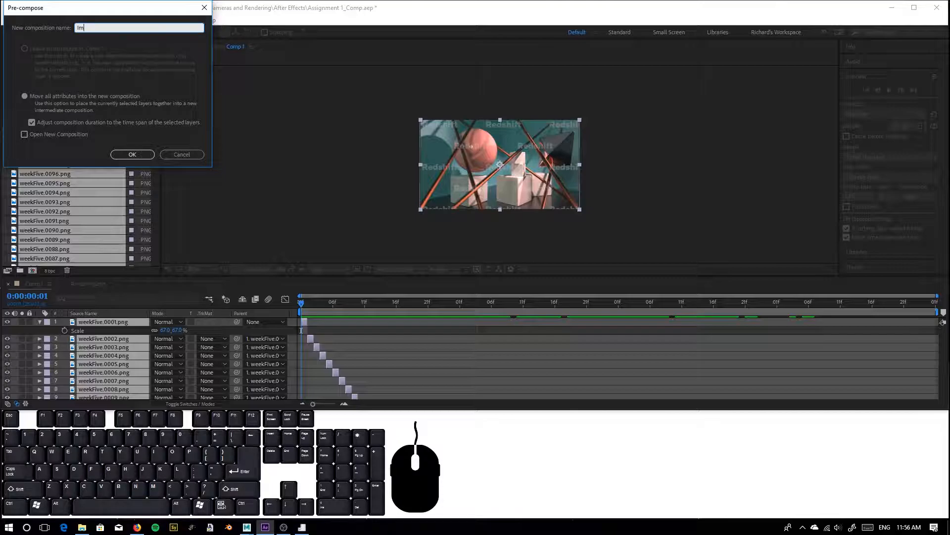
{"action": "type", "text": "GGE"}
{"action": "key", "text": "BackSpace"}
{"action": "key", "text": "BackSpace"}
{"action": "key", "text": "BackSpace"}
{"action": "type", "text": "age Sequence"}
{"action": "left_click", "coordinate": [132, 154]}
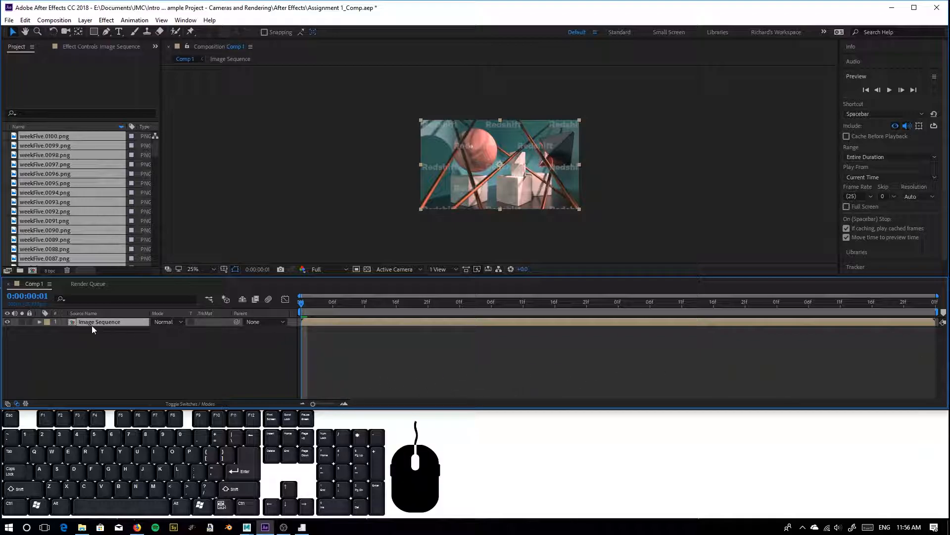
Step: Locate the Image Sequence composition among the project items and scrub through Comp 1 to check its playback
{"action": "mouse_move", "coordinate": [303, 305]}
{"action": "left_mouse_down"}
{"action": "mouse_move", "coordinate": [484, 306]}
{"action": "mouse_move", "coordinate": [297, 303]}
{"action": "left_mouse_up"}
{"action": "scroll", "coordinate": [69, 190], "scroll_direction": "up", "scroll_amount": 1}
{"action": "scroll", "coordinate": [69, 191], "scroll_direction": "down", "scroll_amount": 20}
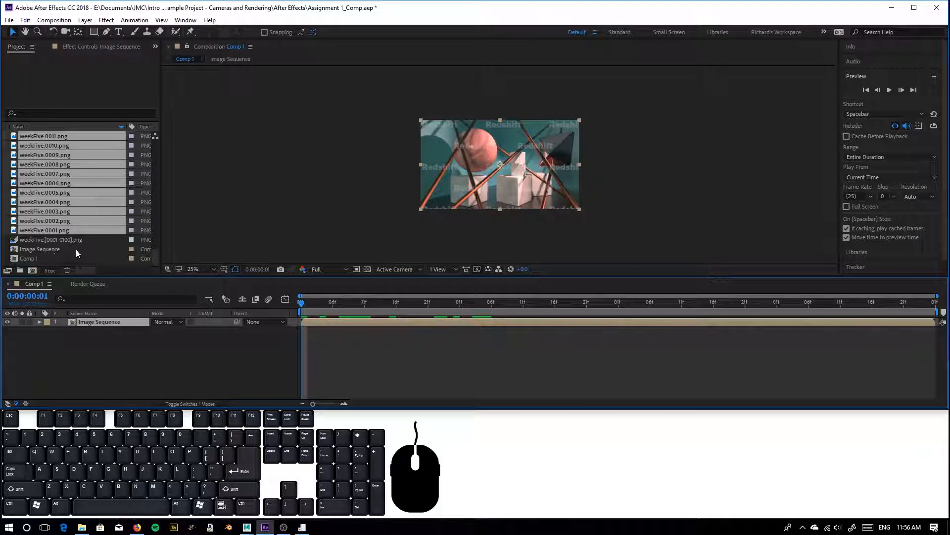
{"action": "left_click", "coordinate": [50, 248]}
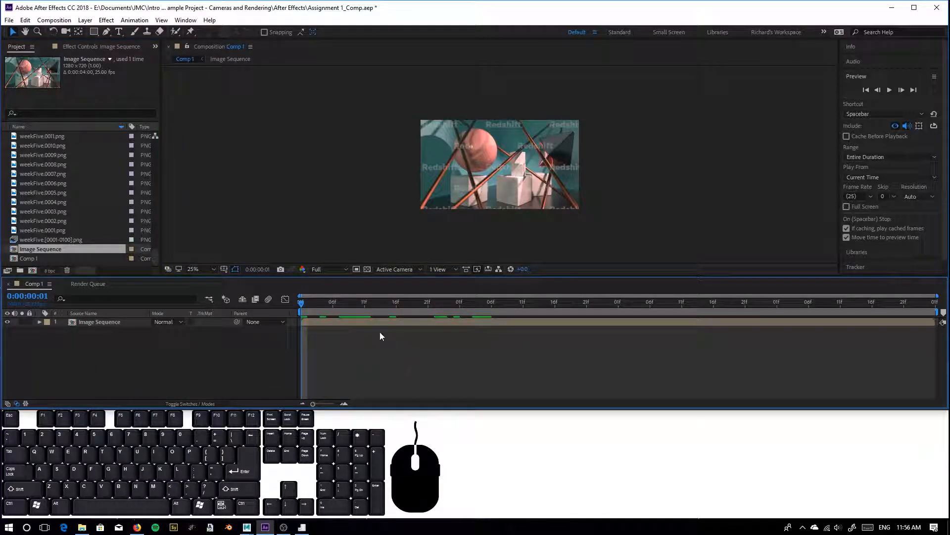
{"action": "left_click_drag", "start_coordinate": [321, 302], "coordinate": [247, 320]}
{"action": "left_click", "coordinate": [342, 326]}
{"action": "left_click_drag", "start_coordinate": [333, 316], "coordinate": [266, 304]}
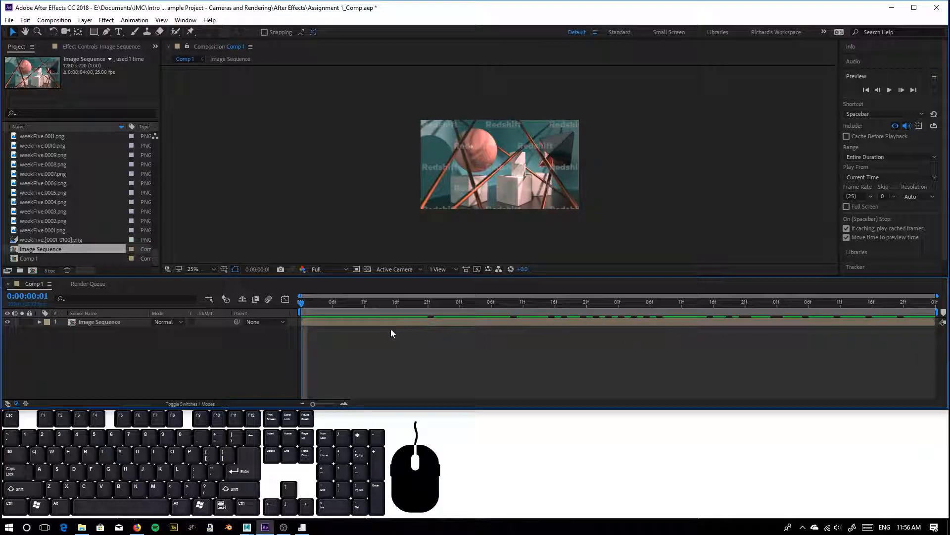
Step: Add a new adjustment layer above the Image Sequence layer in Comp 1
{"action": "right_click", "coordinate": [167, 347]}
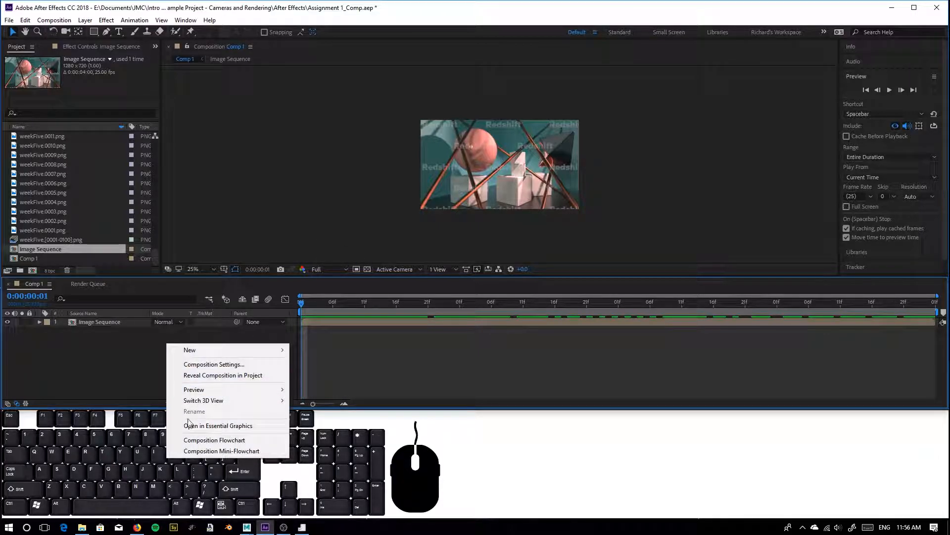
{"action": "mouse_move", "coordinate": [198, 352]}
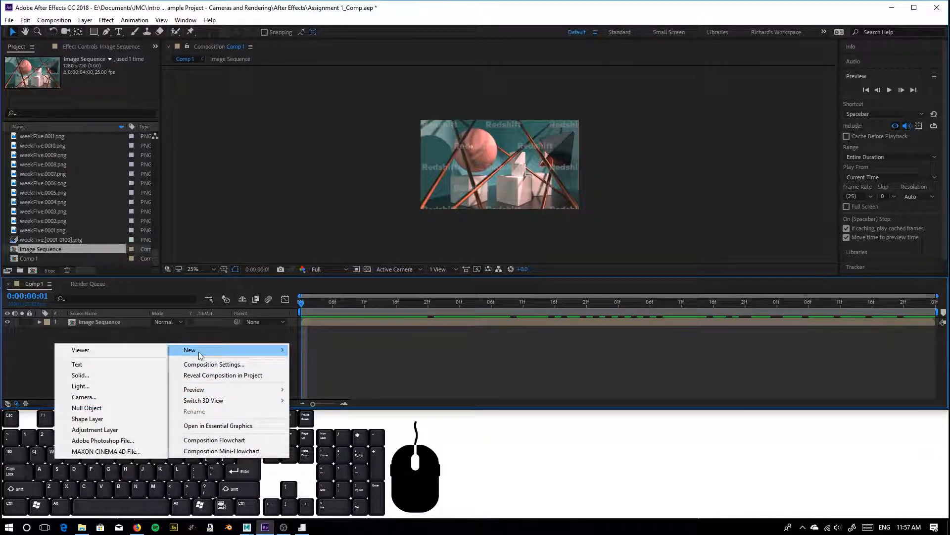
{"action": "left_click", "coordinate": [89, 430]}
{"action": "left_click", "coordinate": [377, 364]}
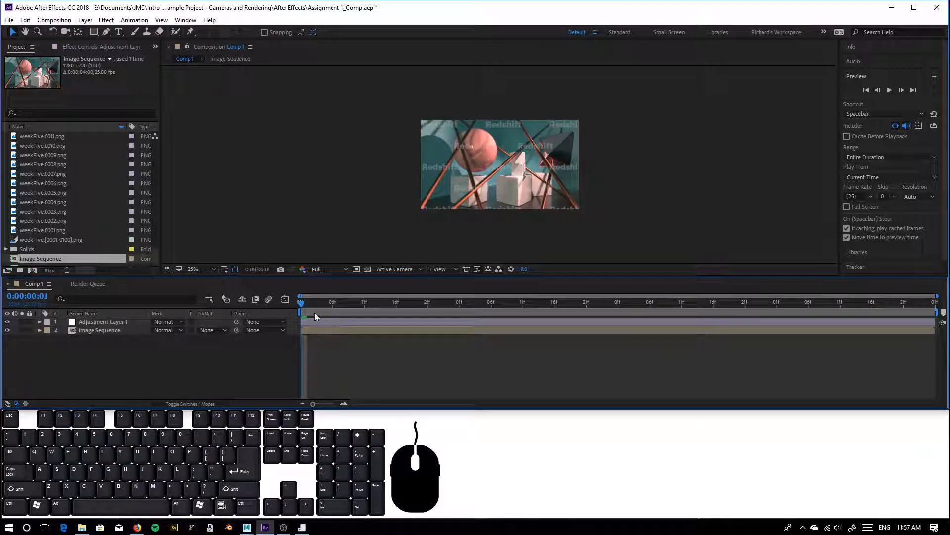
Step: Search the effects for "vignet" and apply CC Vignette to Adjustment Layer 1
{"action": "left_click", "coordinate": [307, 323]}
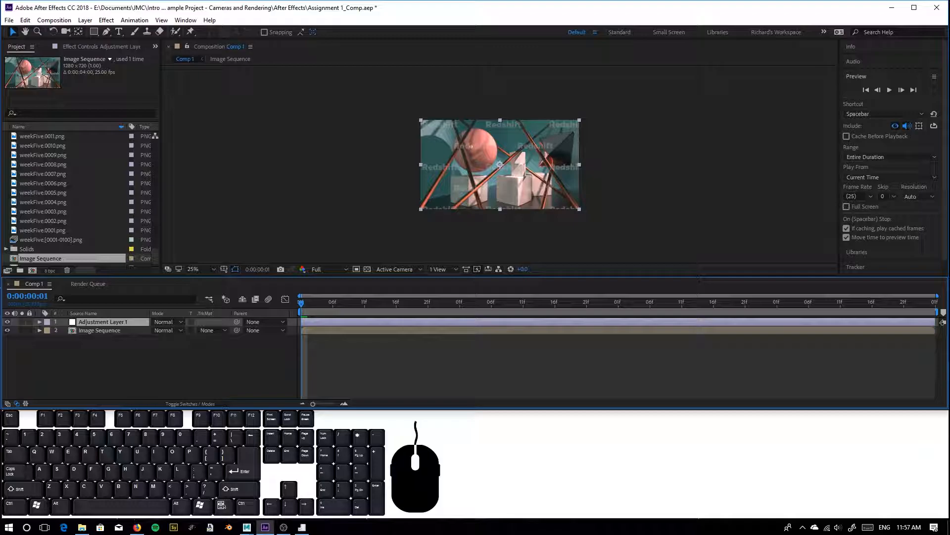
{"action": "left_click_drag", "start_coordinate": [949, 150], "coordinate": [476, 85]}
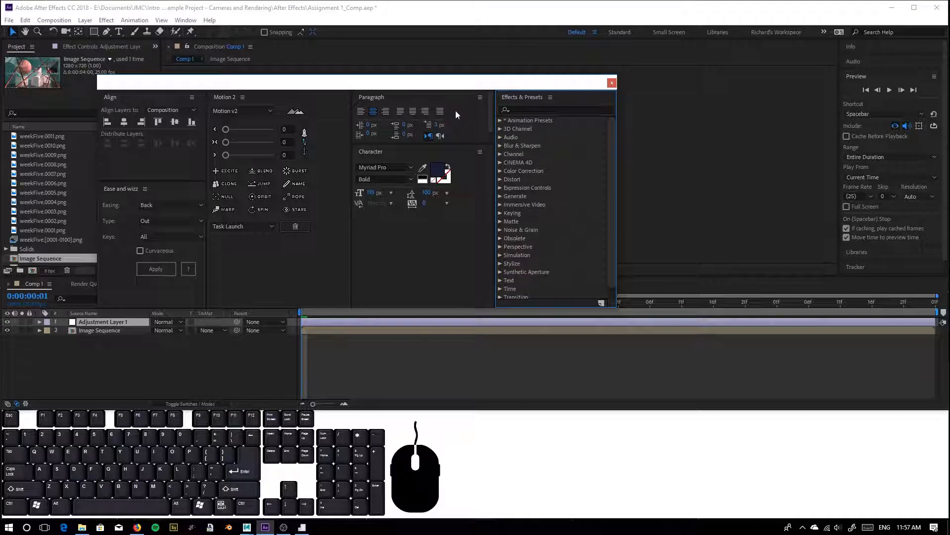
{"action": "left_click", "coordinate": [523, 107]}
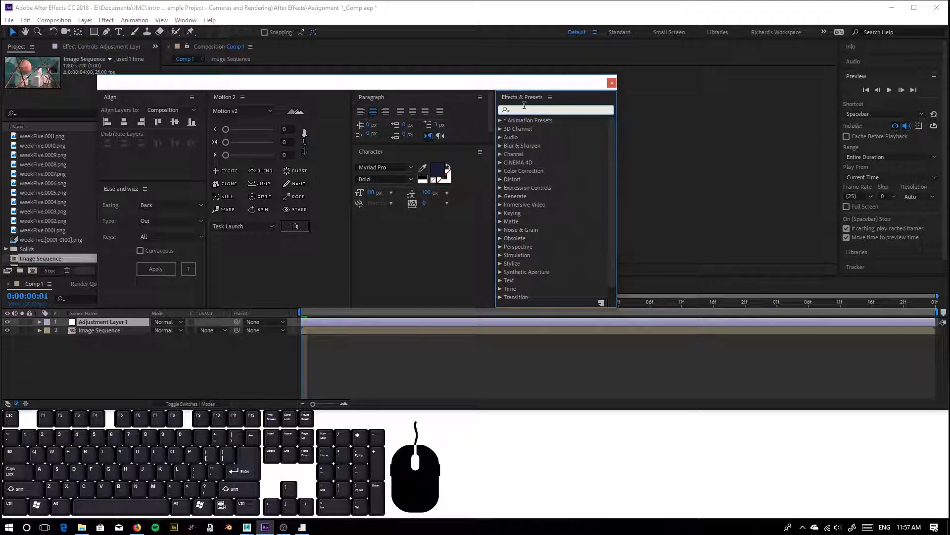
{"action": "type", "text": "vign"}
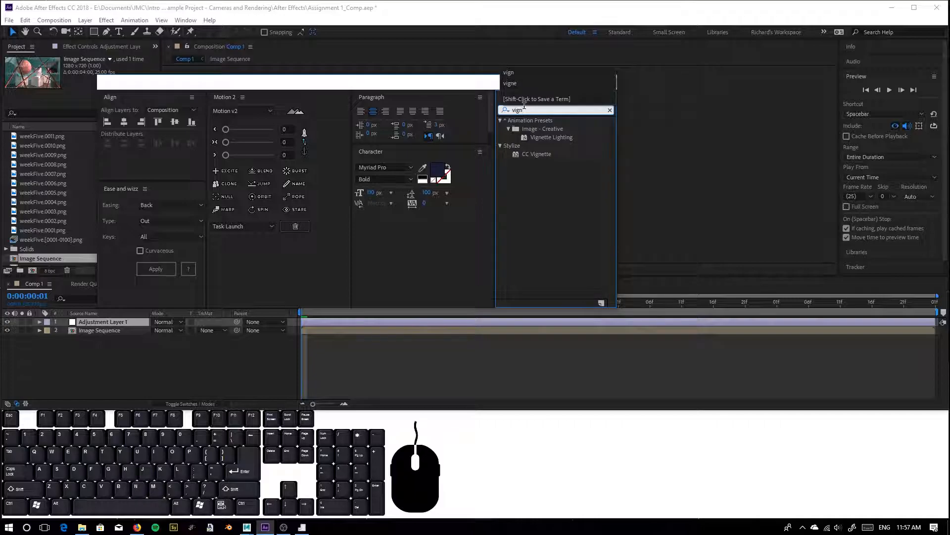
{"action": "type", "text": "et"}
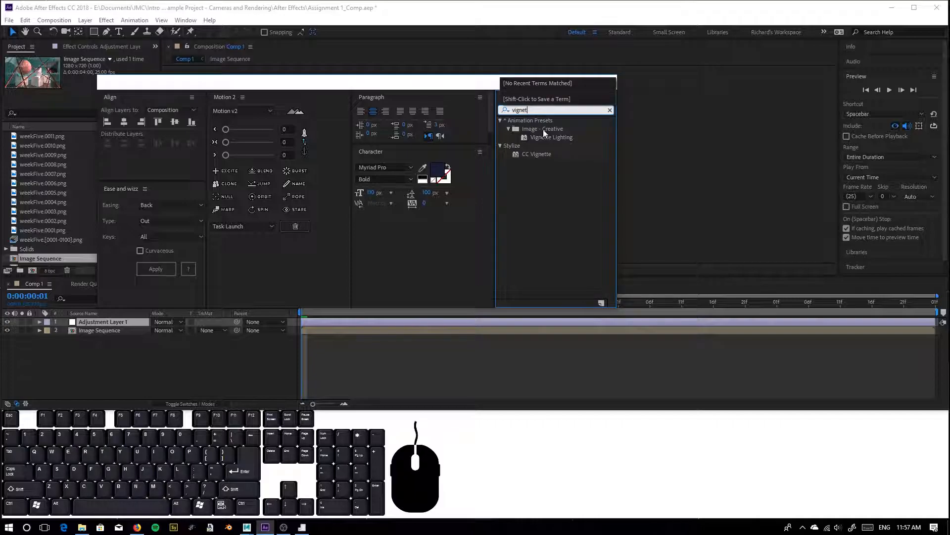
{"action": "left_click", "coordinate": [555, 137]}
{"action": "left_click", "coordinate": [538, 154]}
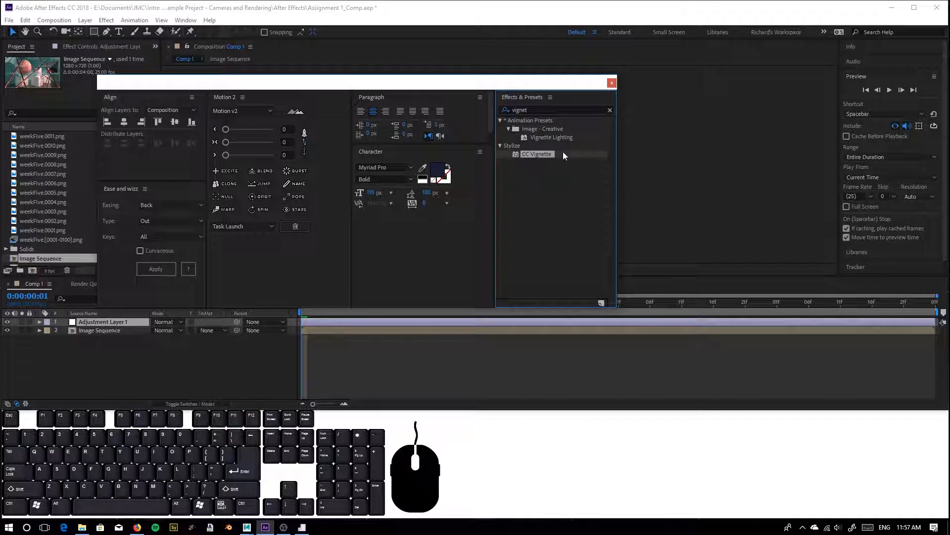
{"action": "left_click_drag", "start_coordinate": [532, 152], "coordinate": [658, 319]}
{"action": "left_click_drag", "start_coordinate": [510, 84], "coordinate": [457, 243]}
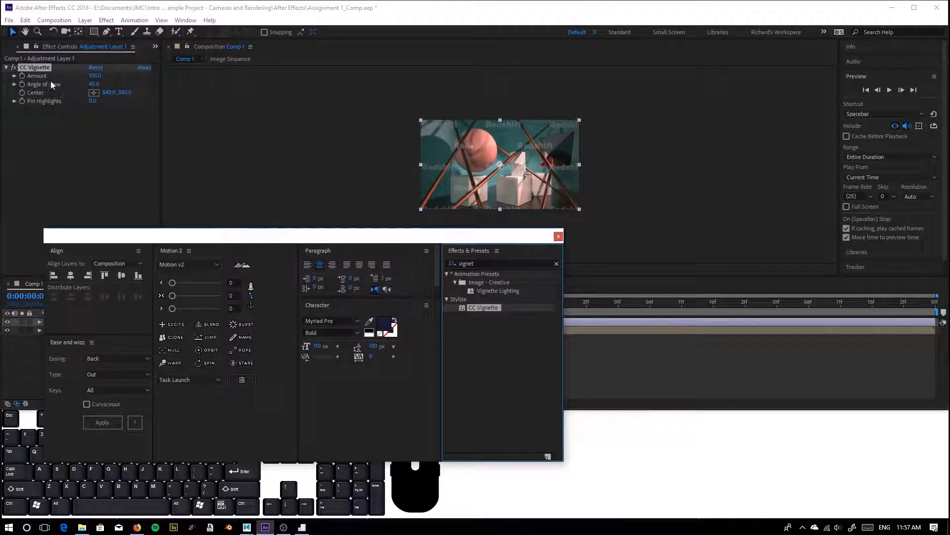
Step: Compare the image with and without CC Vignette and raise the effect's Amount for a stronger vignette
{"action": "left_click", "coordinate": [14, 66]}
{"action": "left_click", "coordinate": [14, 67]}
{"action": "left_click", "coordinate": [13, 67]}
{"action": "left_click", "coordinate": [14, 67]}
{"action": "left_click_drag", "start_coordinate": [94, 76], "coordinate": [122, 78]}
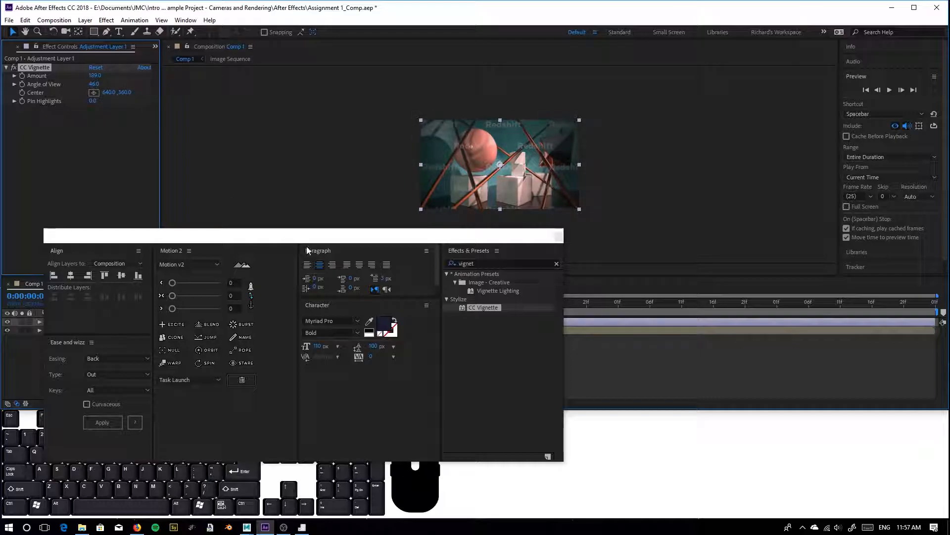
Step: Try a Hue/Saturation effect with a shifted Master Hue on Adjustment Layer 1 and delete the effect
{"action": "left_click", "coordinate": [484, 272]}
{"action": "left_click", "coordinate": [479, 261]}
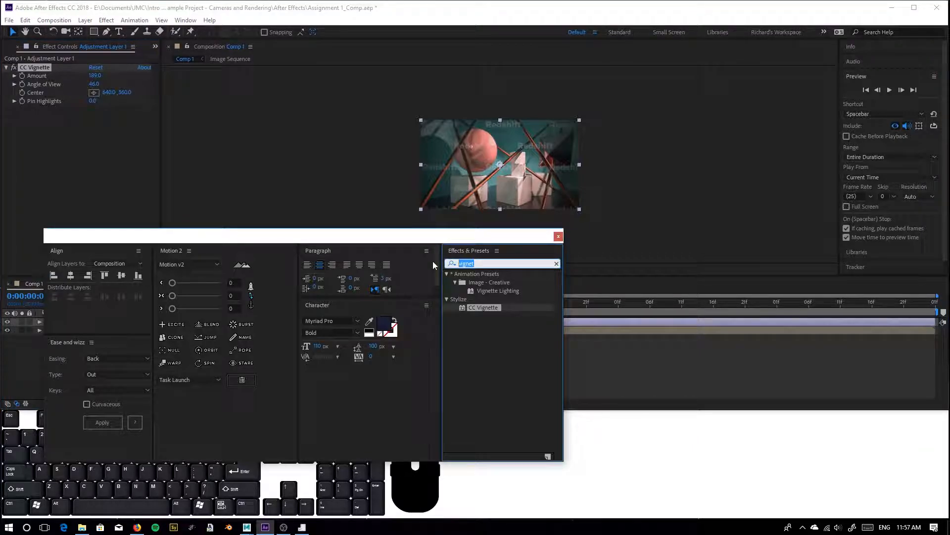
{"action": "type", "text": "hue"}
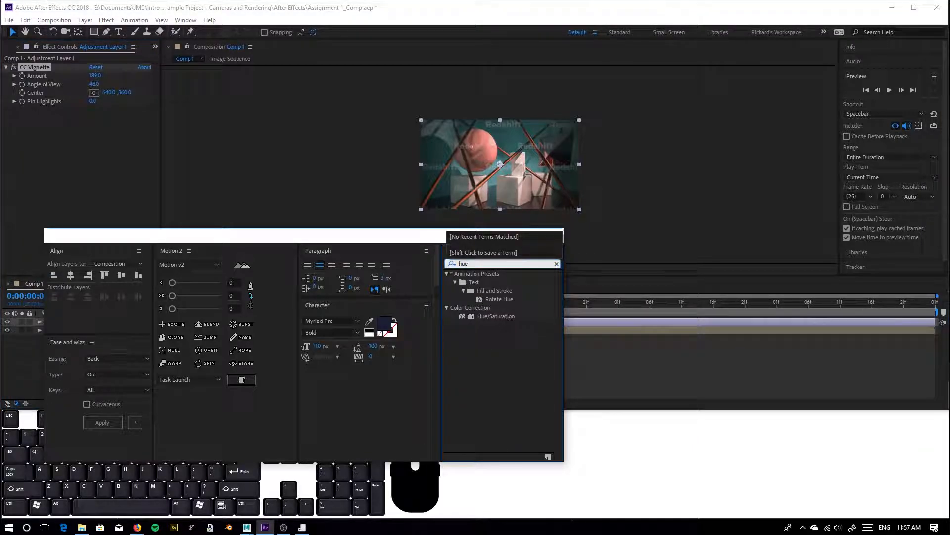
{"action": "left_click", "coordinate": [484, 315]}
{"action": "left_click_drag", "start_coordinate": [491, 316], "coordinate": [607, 322]}
{"action": "left_click_drag", "start_coordinate": [99, 160], "coordinate": [80, 123]}
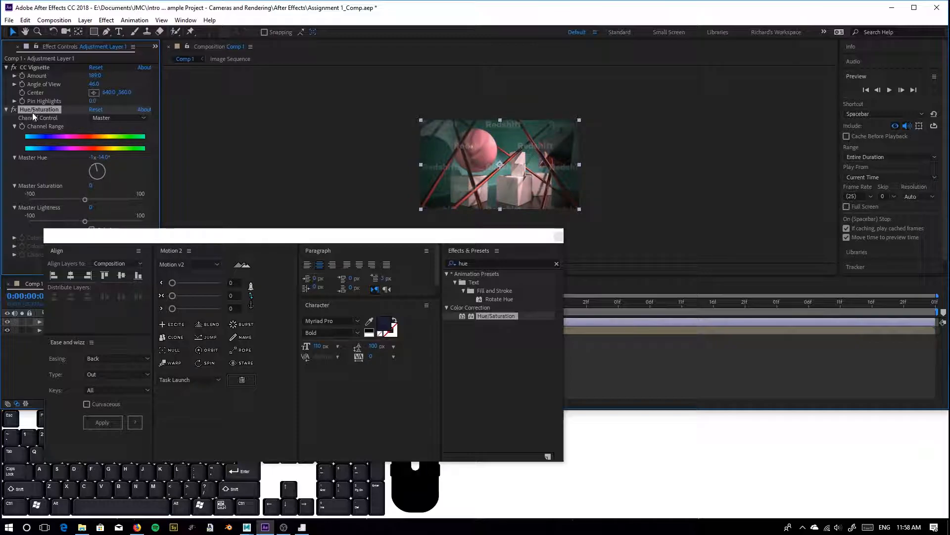
{"action": "key", "text": "Delete"}
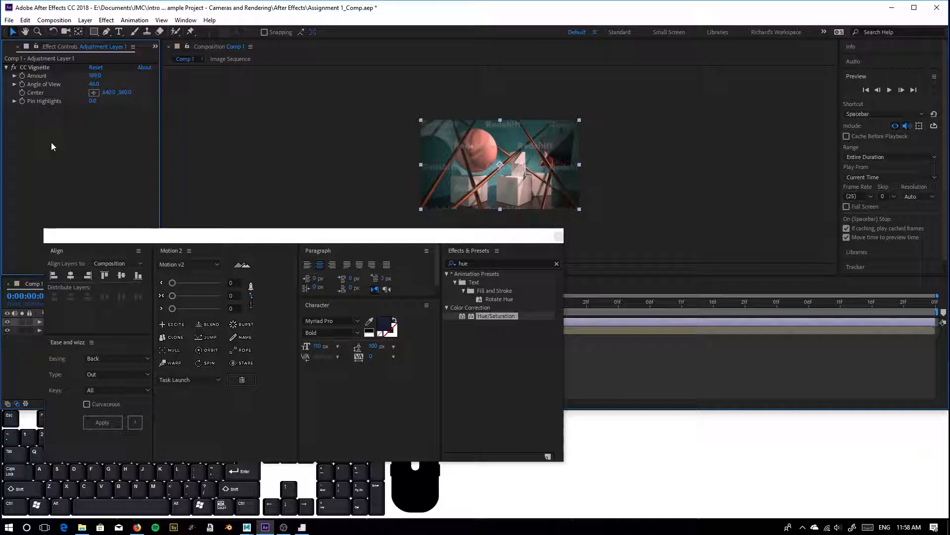
Step: Search the effects for "exposure" and apply the Color Correction Exposure effect to Adjustment Layer 1
{"action": "left_click_drag", "start_coordinate": [475, 263], "coordinate": [397, 255]}
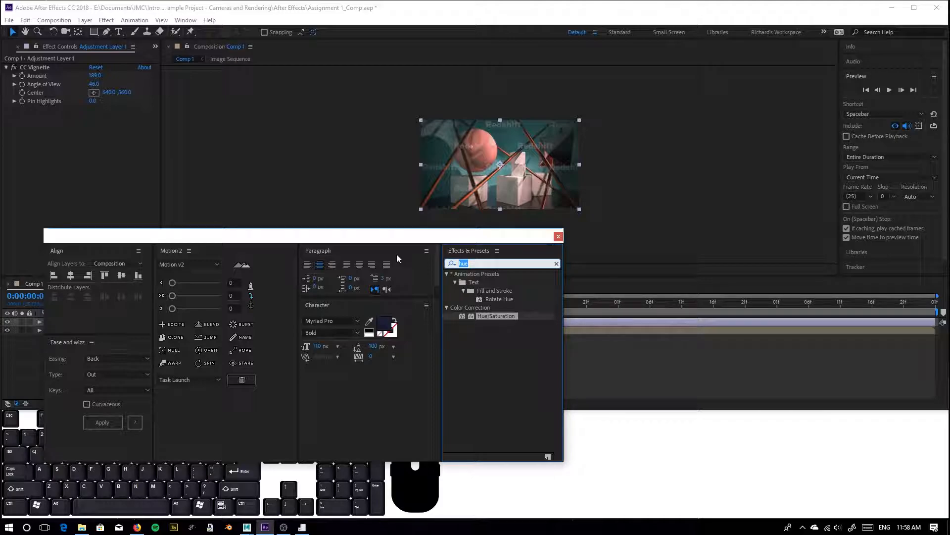
{"action": "type", "text": "exposure"}
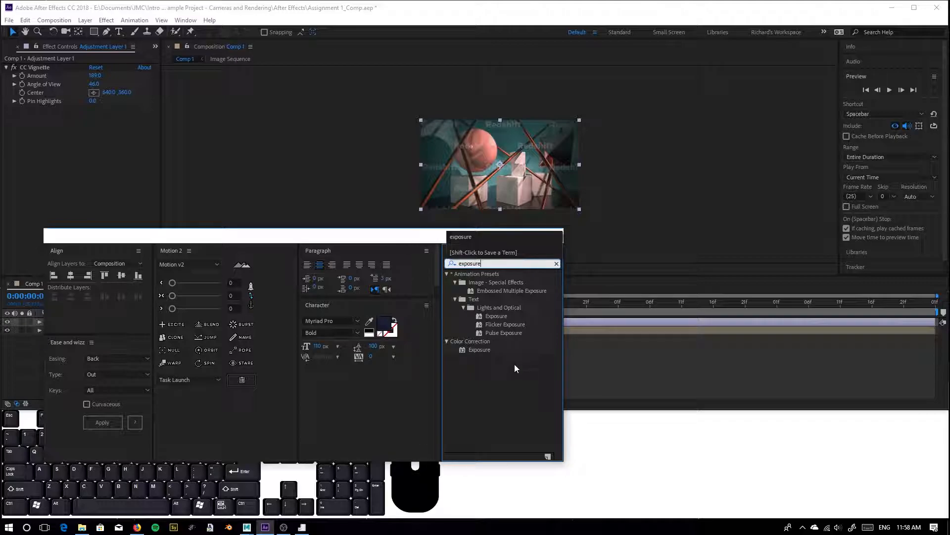
{"action": "left_click", "coordinate": [481, 350]}
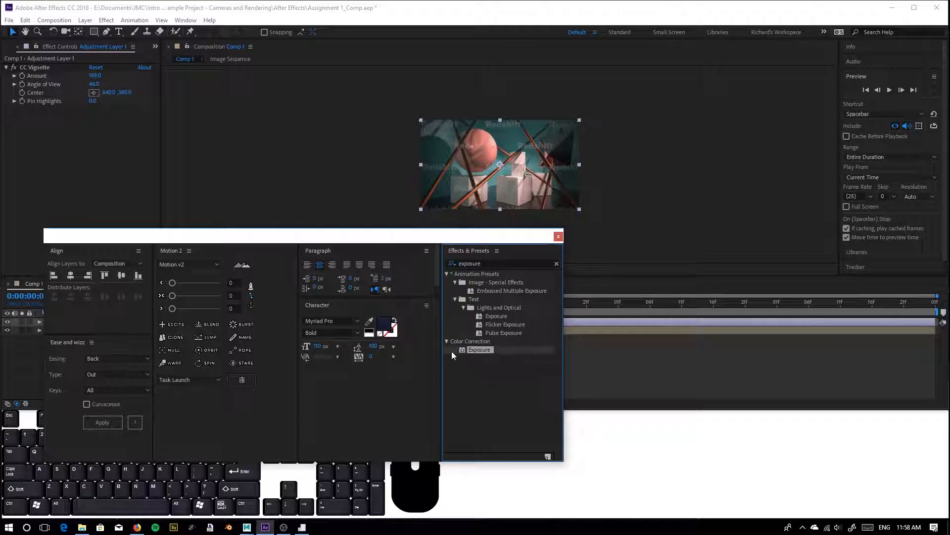
{"action": "left_click_drag", "start_coordinate": [492, 355], "coordinate": [609, 322]}
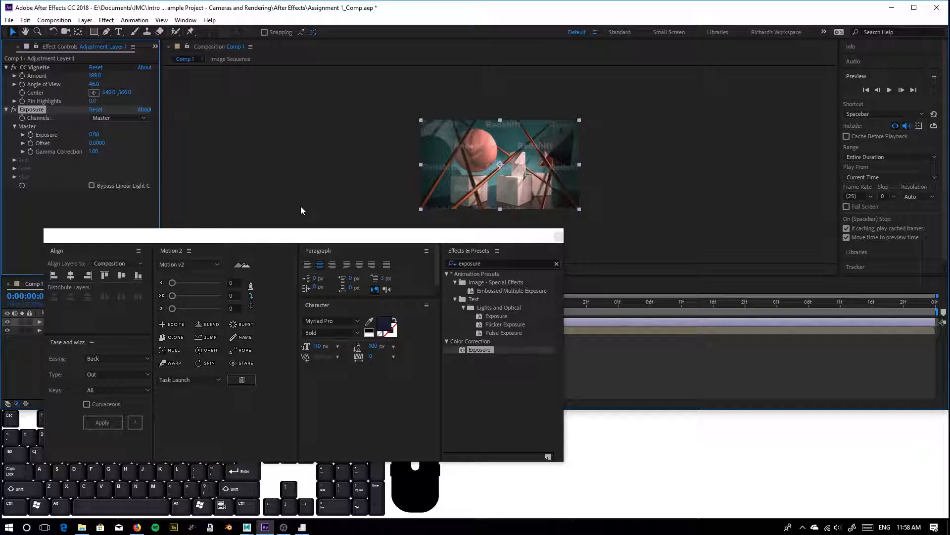
Step: Set the Exposure effect's master Exposure to 0.65 and close the floating effects window
{"action": "left_click", "coordinate": [99, 134]}
{"action": "left_click_drag", "start_coordinate": [99, 135], "coordinate": [122, 129]}
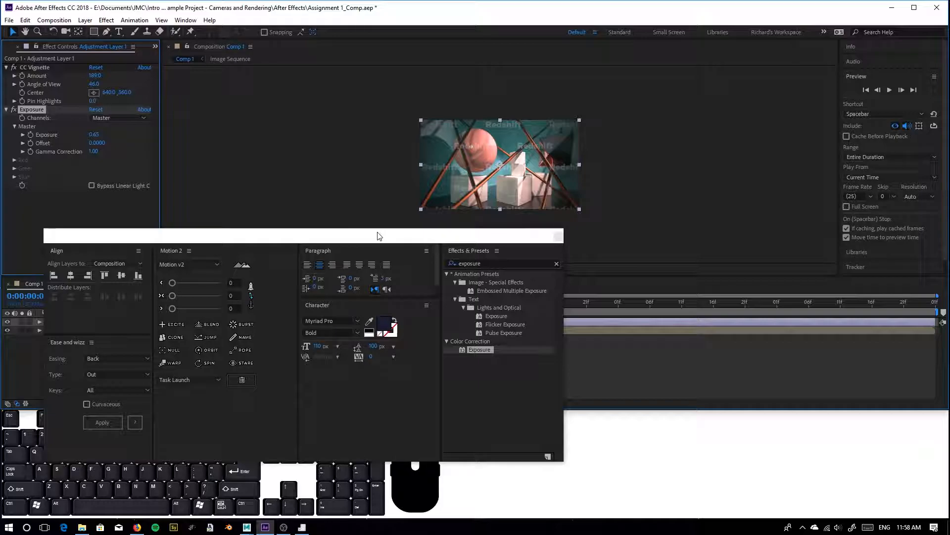
{"action": "left_click", "coordinate": [558, 236]}
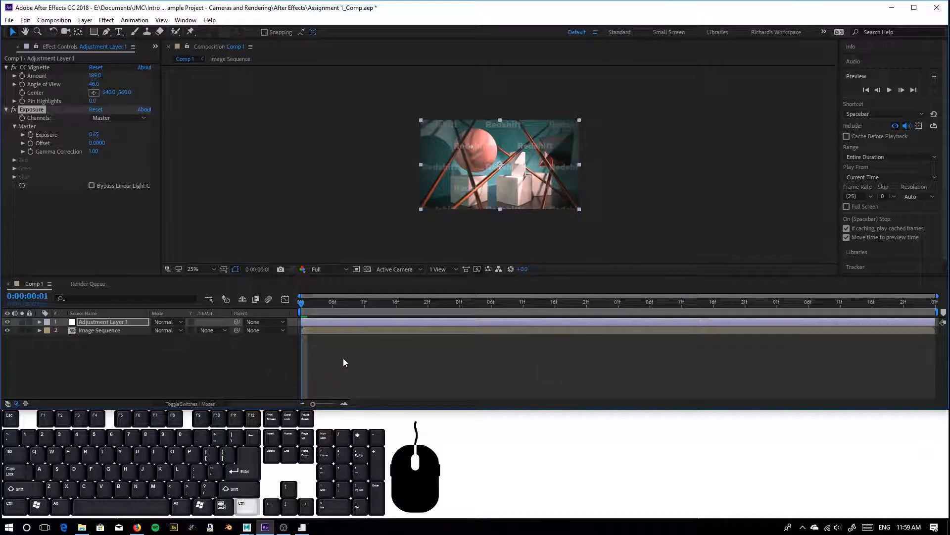
Step: Add Comp 1 to the render queue and set its output module to QuickTime format with the Animation codec
{"action": "key", "text": "ctrl+m"}
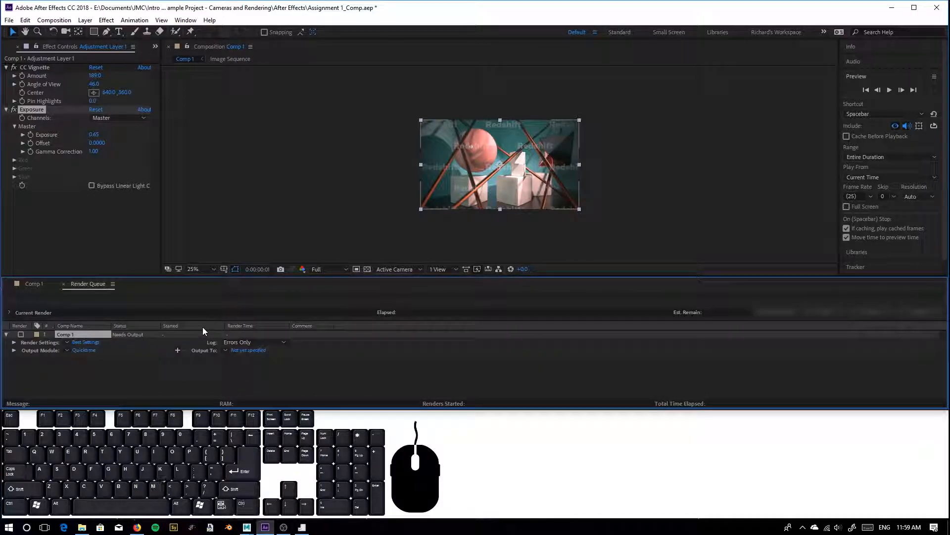
{"action": "left_click", "coordinate": [85, 350]}
{"action": "left_click", "coordinate": [123, 57]}
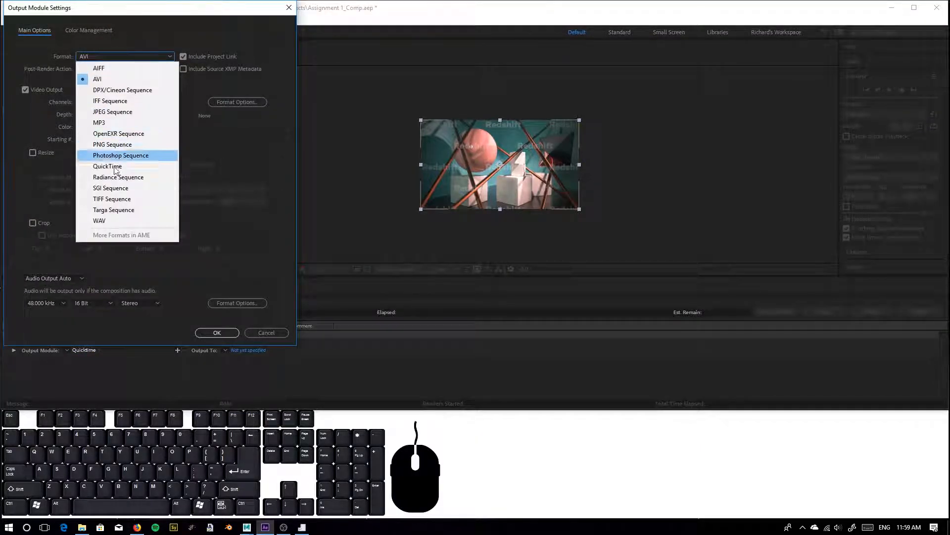
{"action": "left_click", "coordinate": [111, 168]}
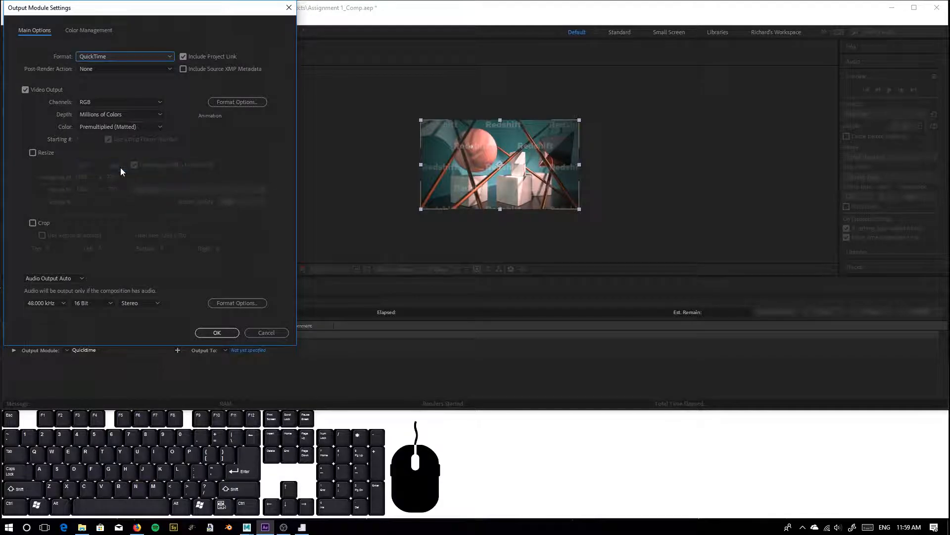
{"action": "left_click", "coordinate": [236, 103]}
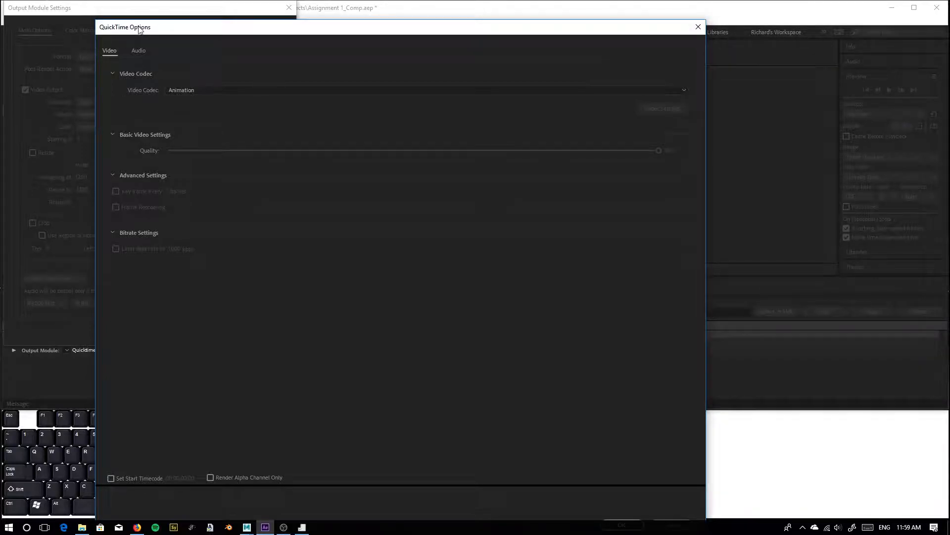
{"action": "left_click_drag", "start_coordinate": [139, 30], "coordinate": [122, 11]}
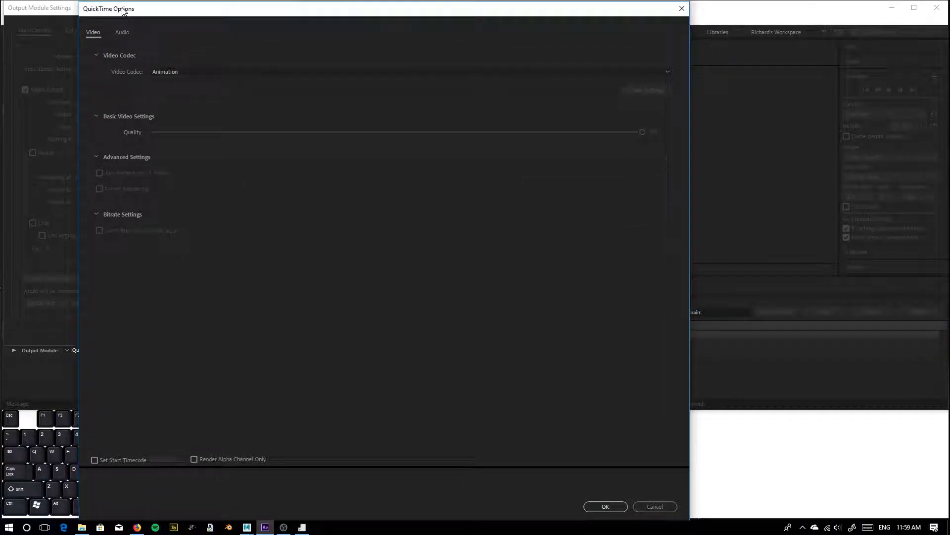
{"action": "left_click", "coordinate": [604, 506]}
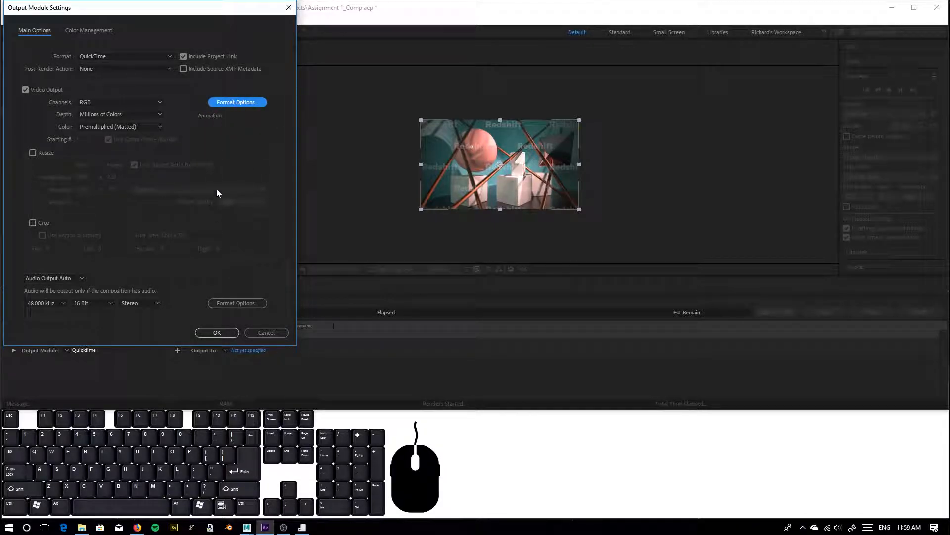
{"action": "left_click", "coordinate": [212, 330]}
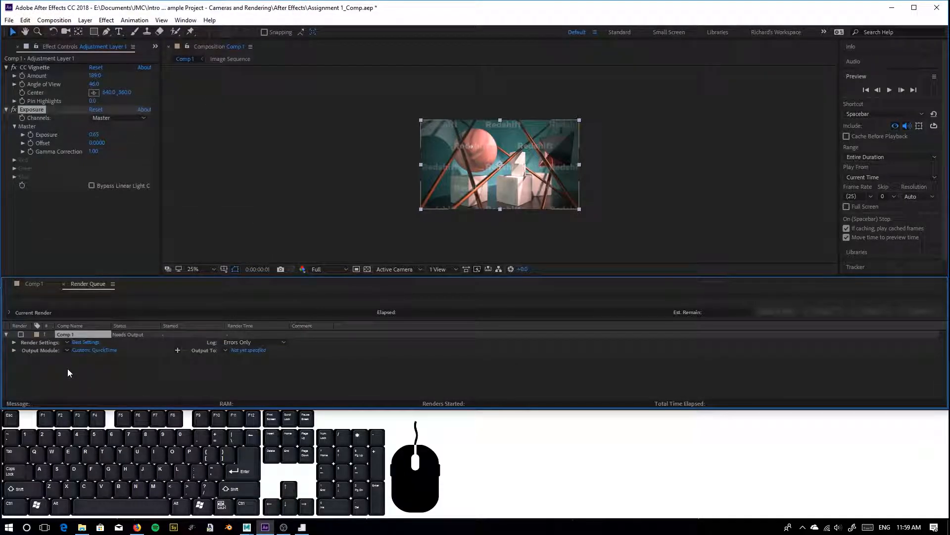
Step: Set the render output to Assignment_1 in the project's movies folder and render the composition
{"action": "left_click", "coordinate": [248, 350]}
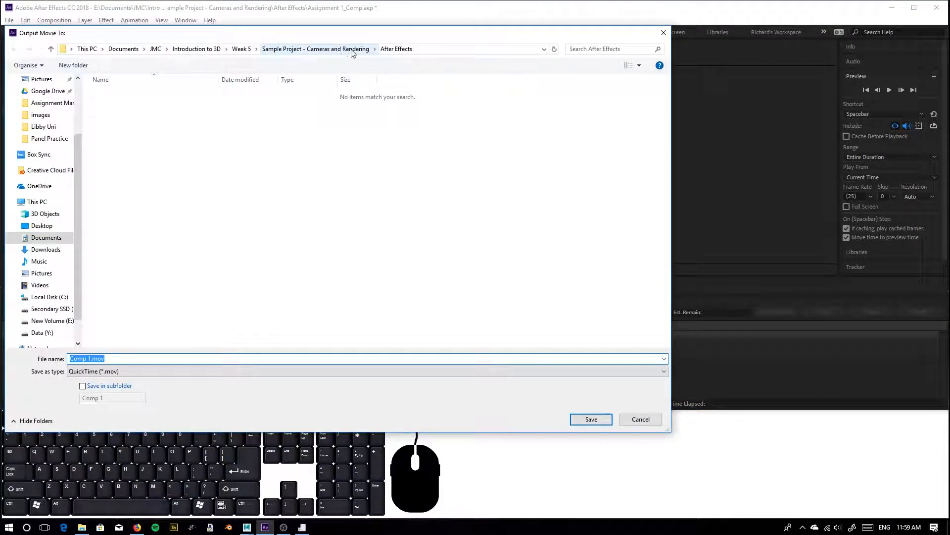
{"action": "left_click", "coordinate": [321, 49]}
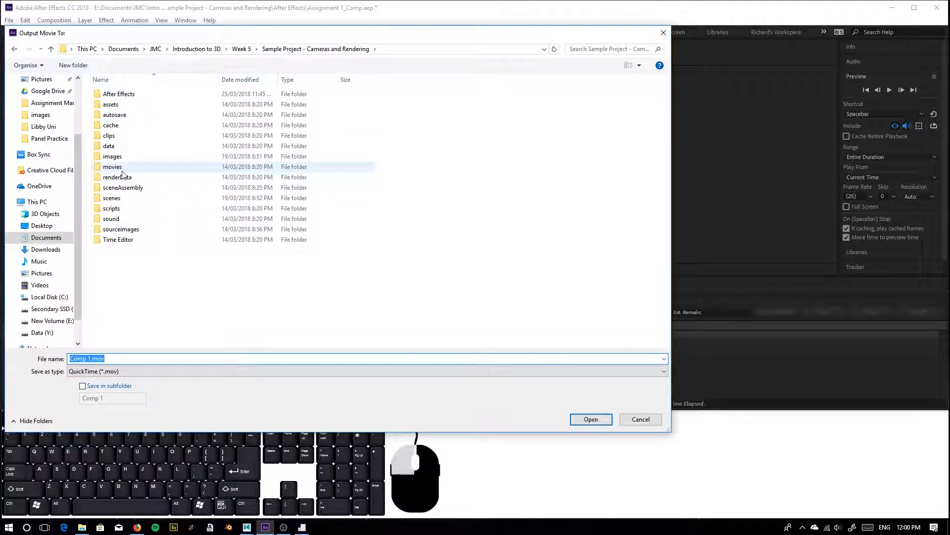
{"action": "double_click", "coordinate": [119, 167]}
{"action": "left_click", "coordinate": [114, 358]}
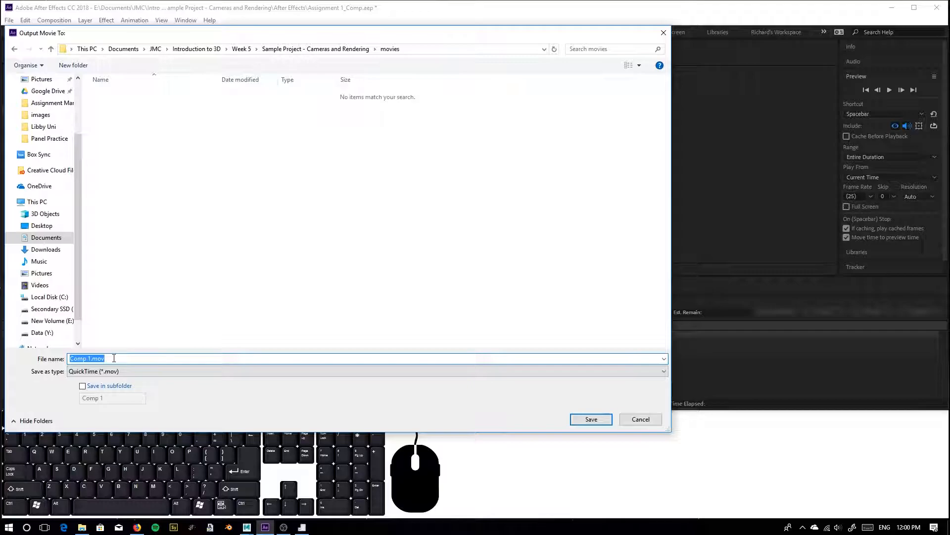
{"action": "type", "text": "Assignment_1"}
{"action": "left_click", "coordinate": [591, 419]}
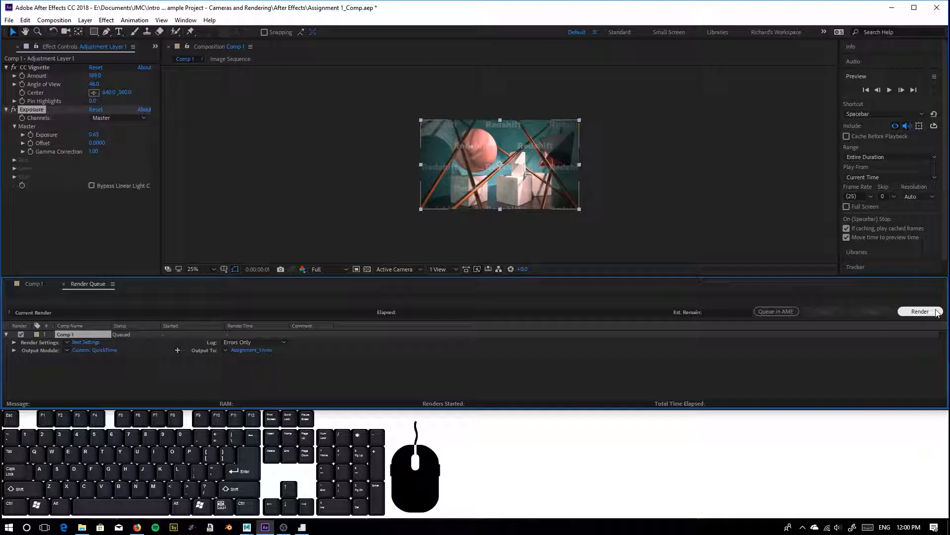
{"action": "left_click", "coordinate": [920, 313]}
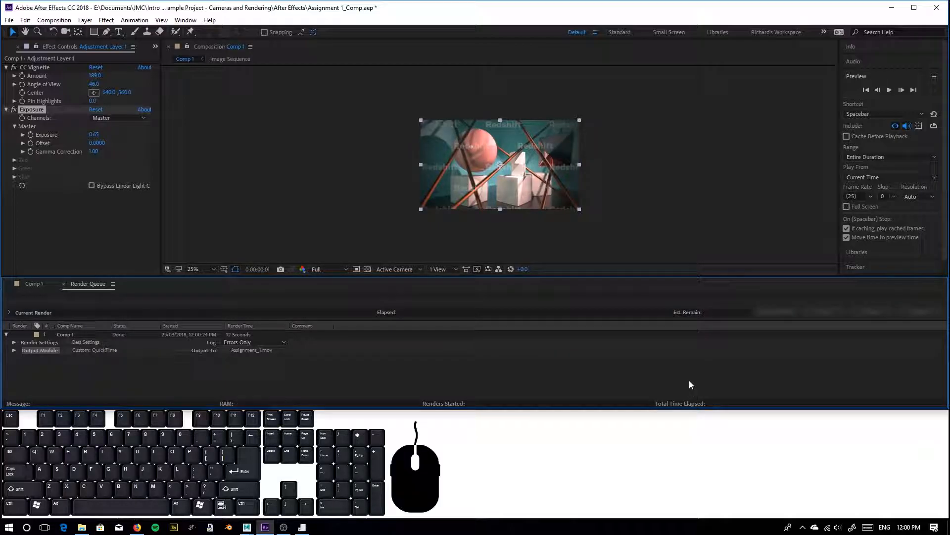
Step: Switch to File Explorer, open the rendered Assignment_1.mov from the movies folder to review it, and close the player
{"action": "left_click", "coordinate": [81, 527]}
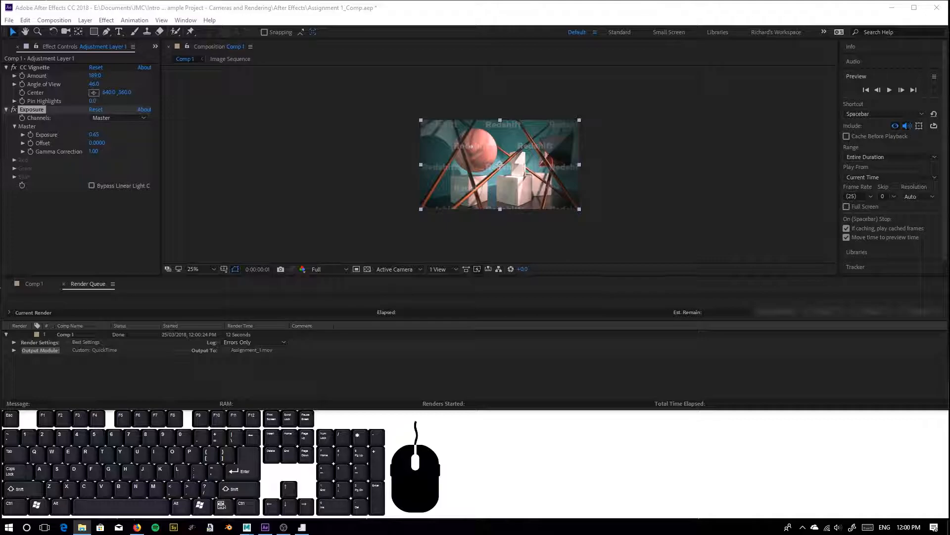
{"action": "left_click_drag", "start_coordinate": [467, 57], "coordinate": [343, 37]}
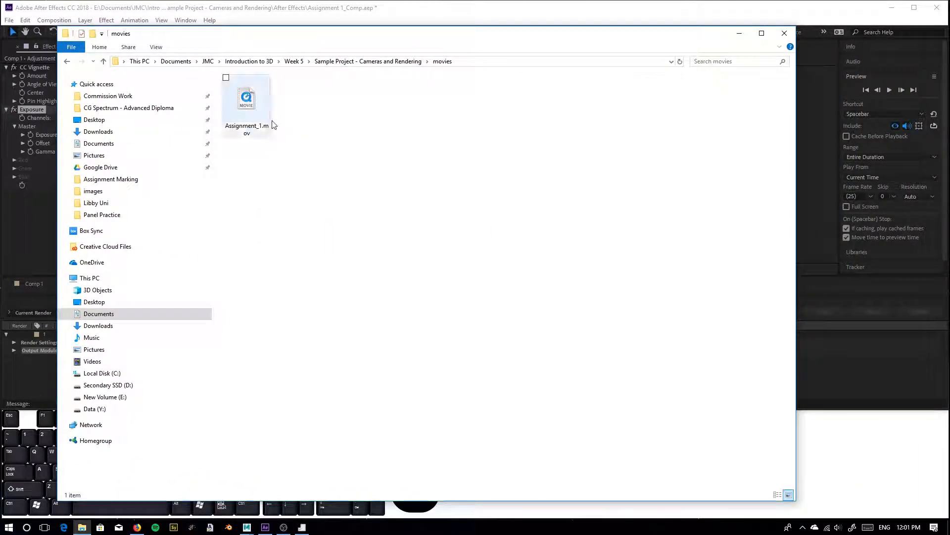
{"action": "double_click", "coordinate": [258, 107]}
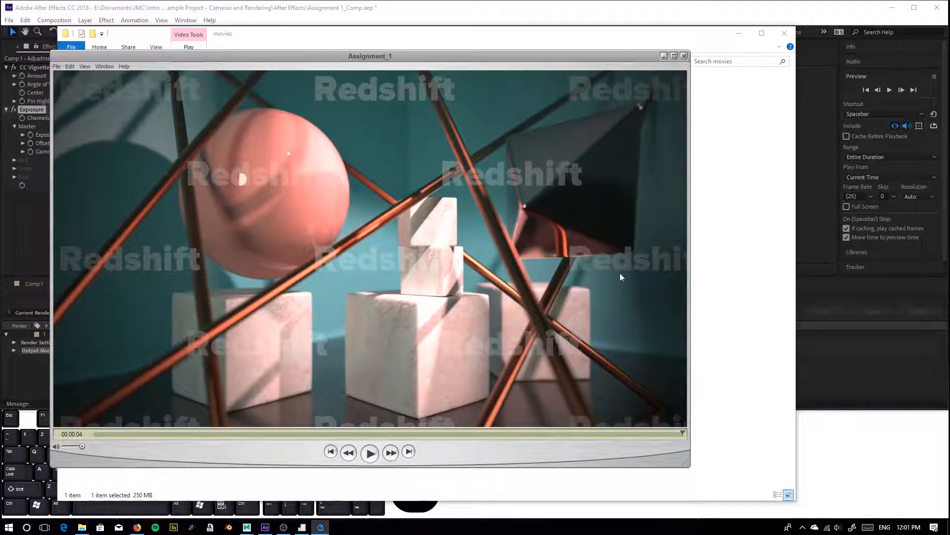
{"action": "left_click", "coordinate": [684, 56]}
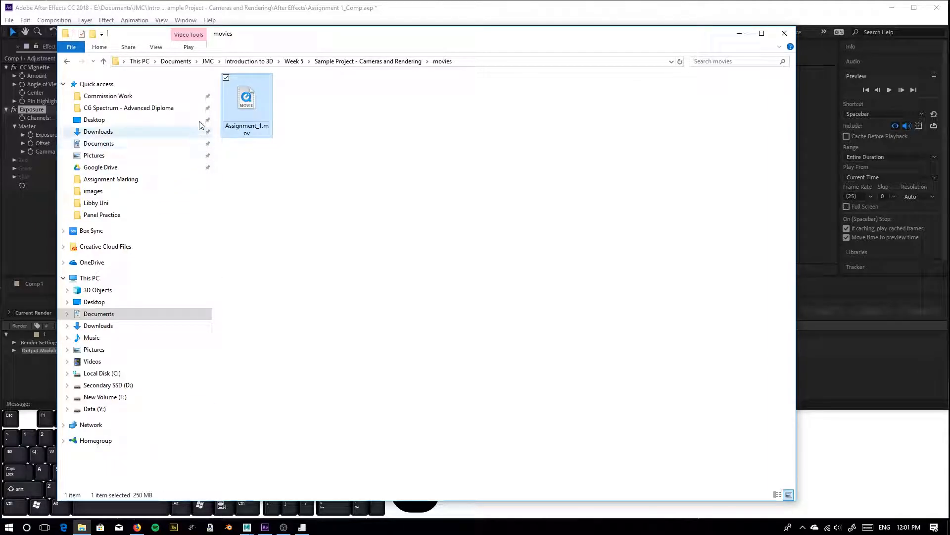
Step: Check the file size of Assignment_1.mov in its file properties
{"action": "right_click", "coordinate": [234, 95]}
{"action": "left_click", "coordinate": [188, 278]}
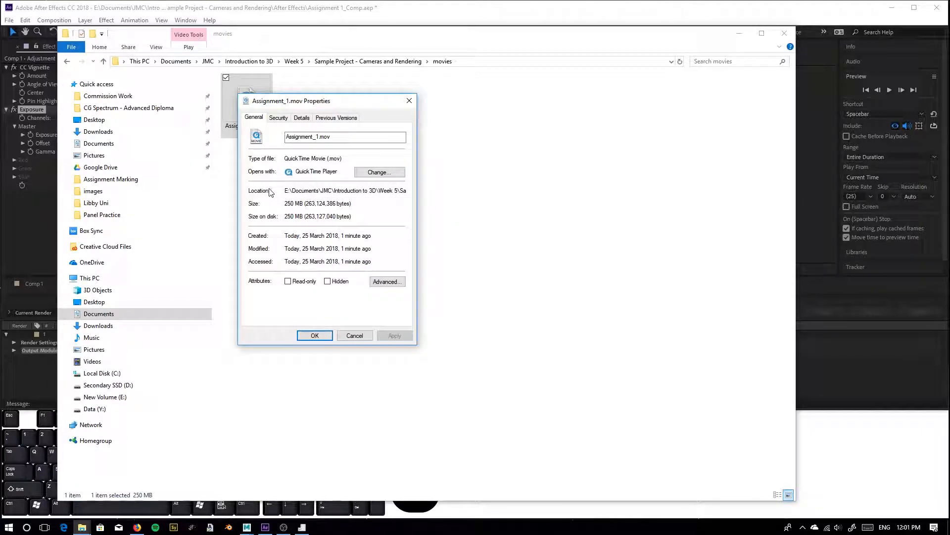
{"action": "left_click", "coordinate": [409, 100]}
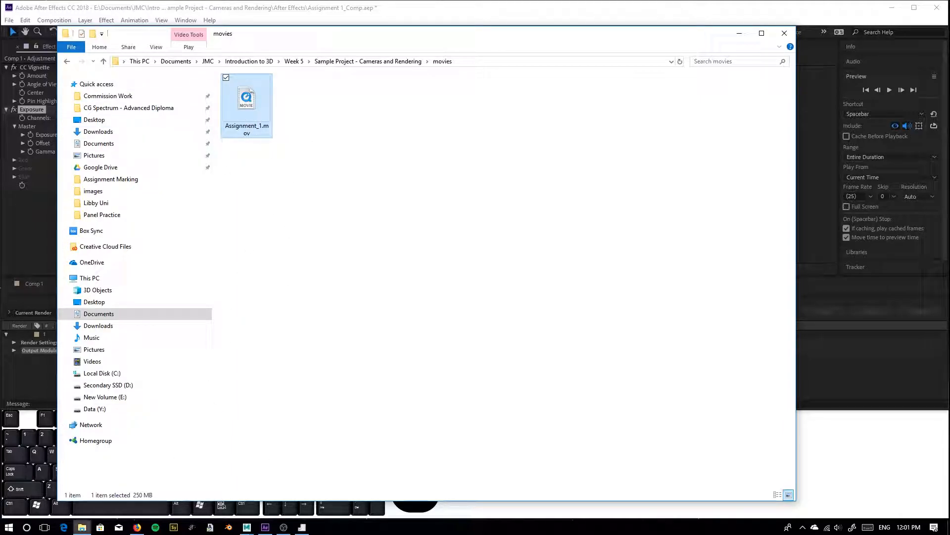
Step: Launch Adobe Media Encoder CC 2018 and add Assignment_1.mov from the movies folder to its queue
{"action": "left_click", "coordinate": [7, 527]}
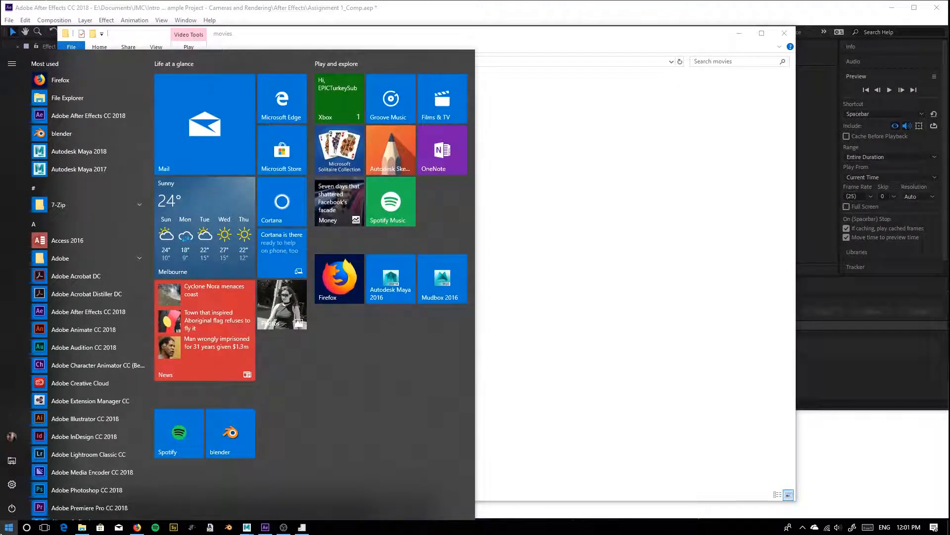
{"action": "type", "text": "media"}
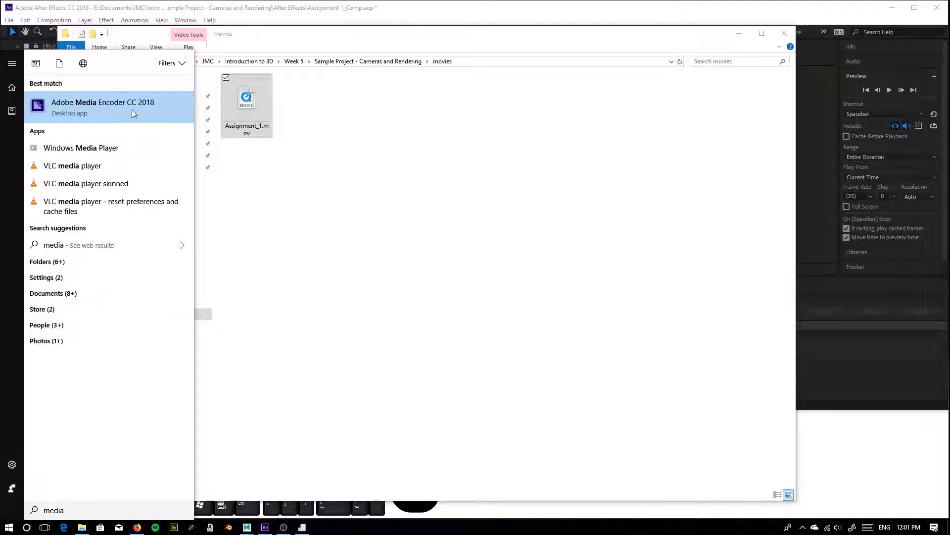
{"action": "left_click", "coordinate": [99, 108]}
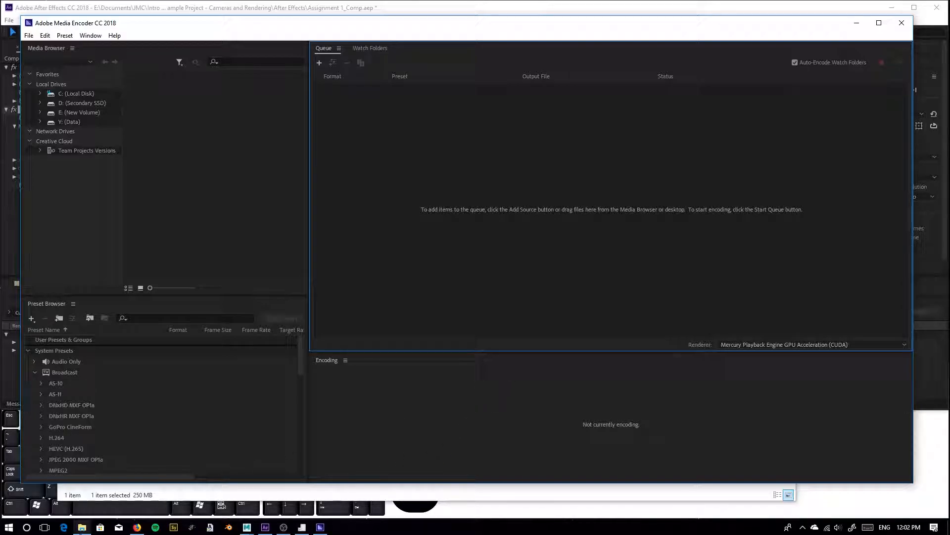
{"action": "left_click", "coordinate": [441, 494]}
{"action": "left_click_drag", "start_coordinate": [426, 38], "coordinate": [439, 239]}
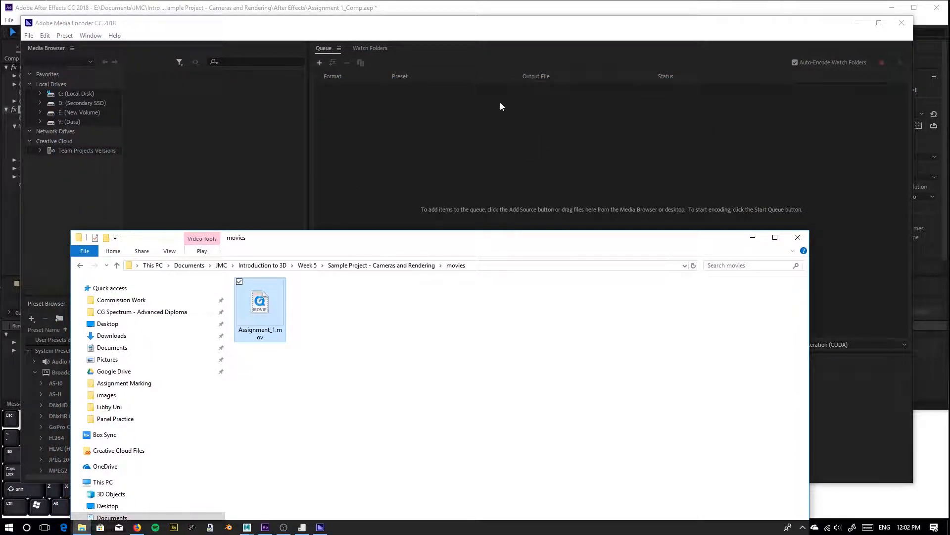
{"action": "left_click_drag", "start_coordinate": [261, 315], "coordinate": [447, 134]}
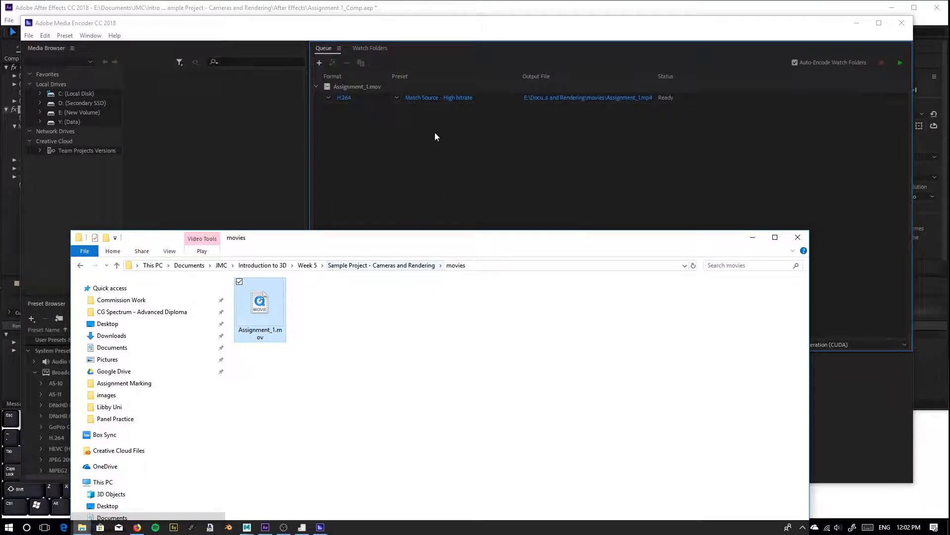
{"action": "left_click", "coordinate": [751, 239]}
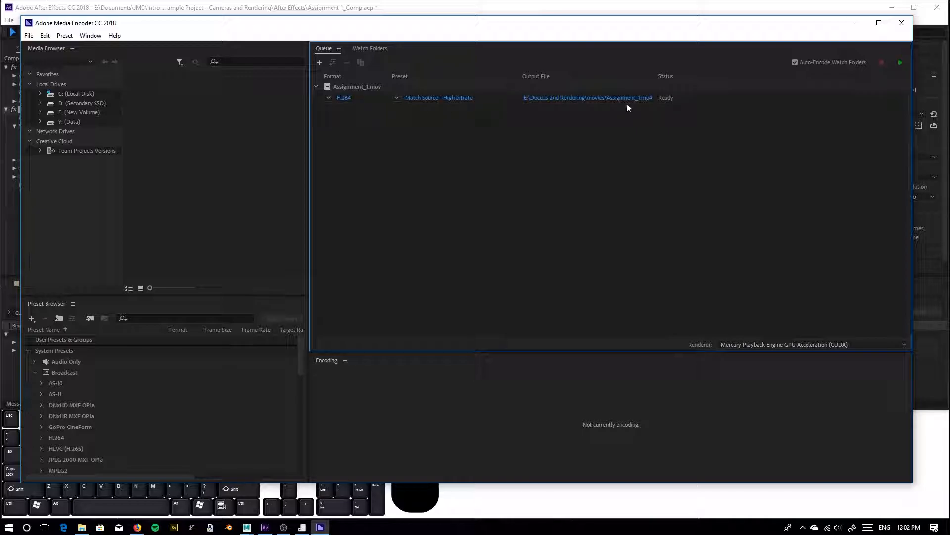
Step: Configure the queued movie's export settings to H.264 format with the Vimeo 720p HD preset
{"action": "left_click", "coordinate": [349, 98]}
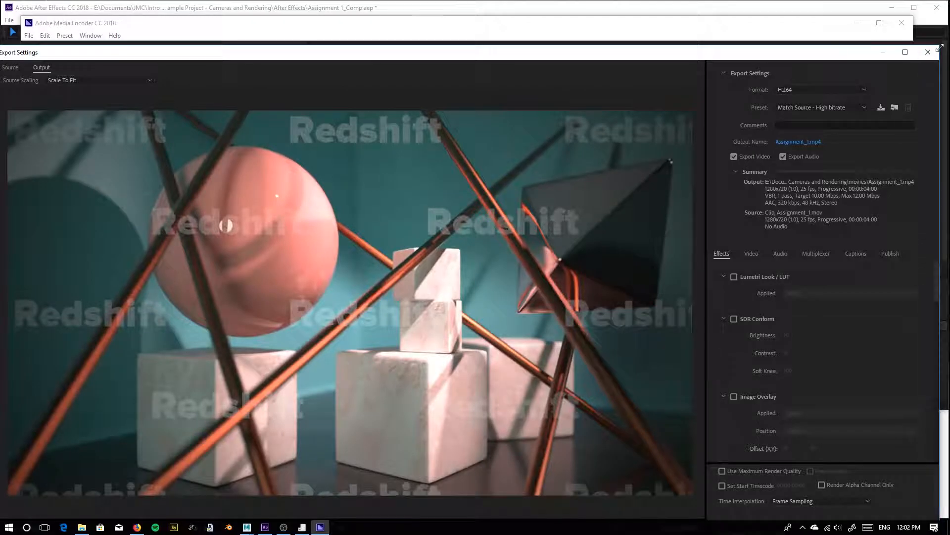
{"action": "left_click_drag", "start_coordinate": [939, 47], "coordinate": [610, 201]}
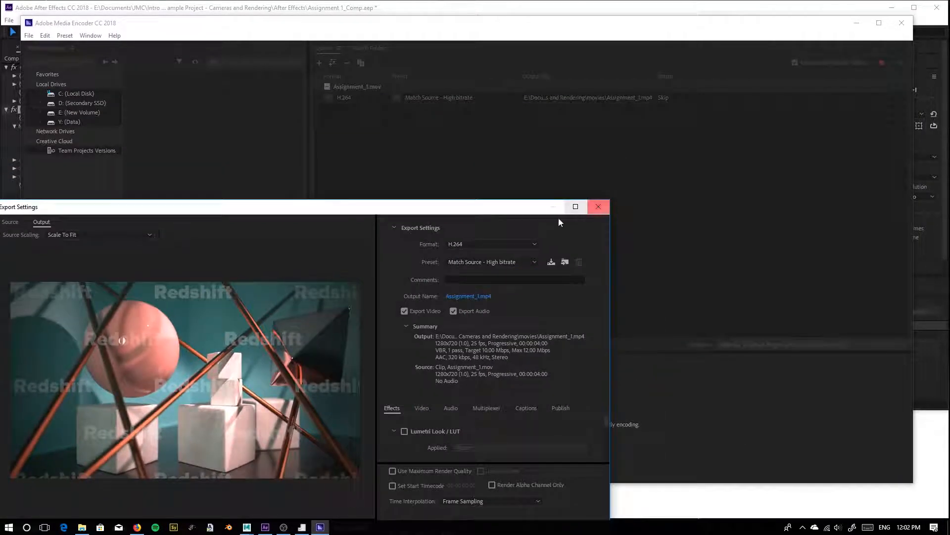
{"action": "left_click_drag", "start_coordinate": [380, 207], "coordinate": [439, 135]}
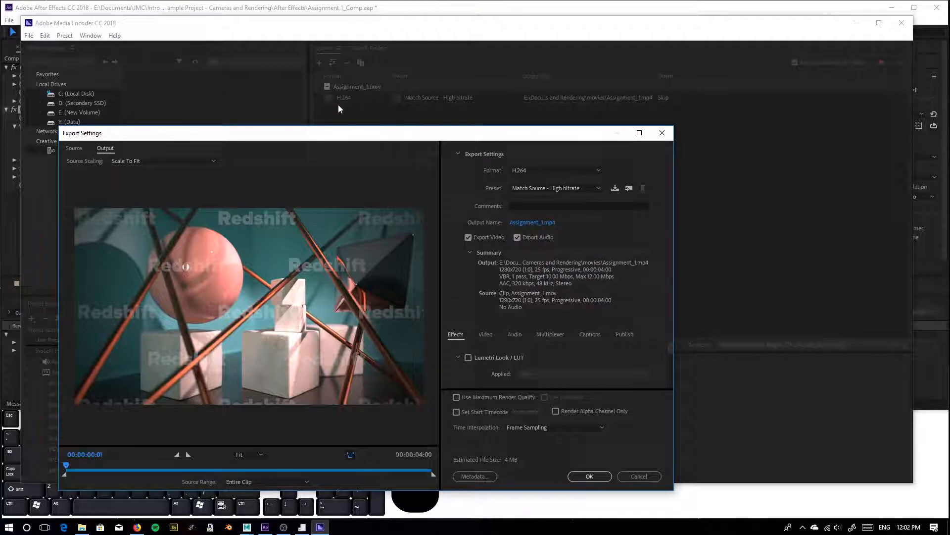
{"action": "left_click", "coordinate": [524, 169]}
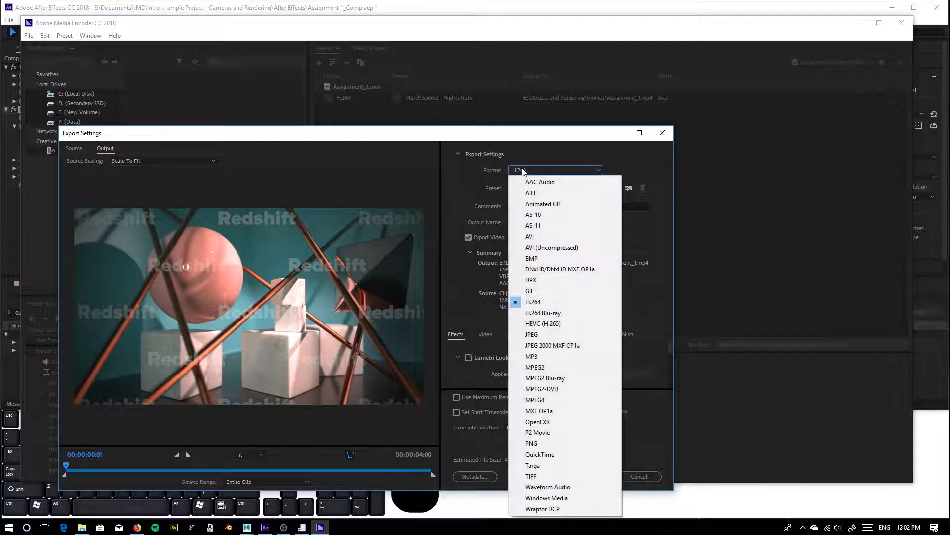
{"action": "left_click", "coordinate": [535, 303]}
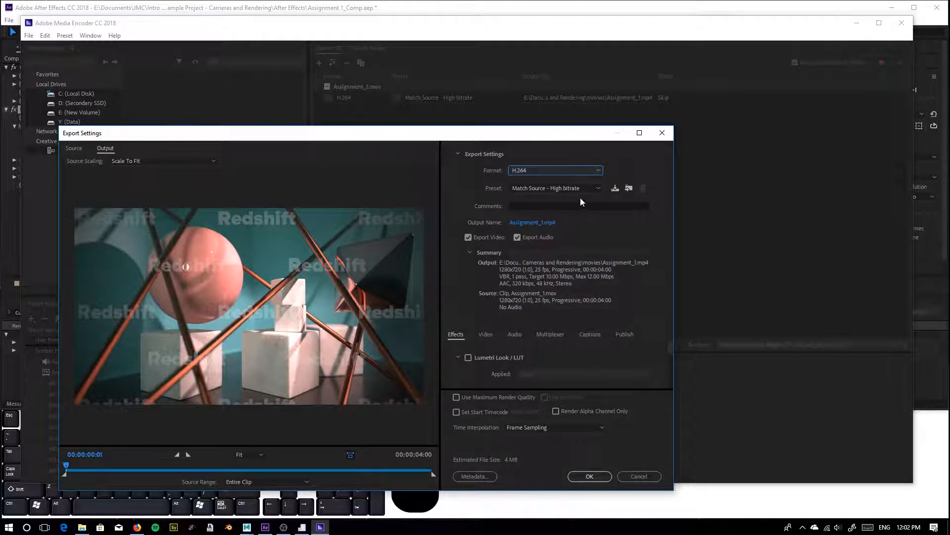
{"action": "left_click", "coordinate": [542, 188]}
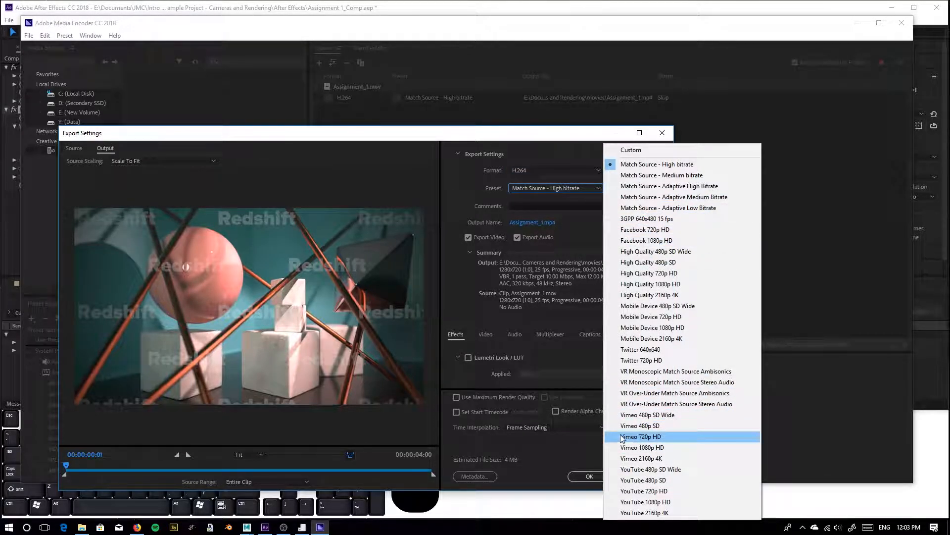
{"action": "left_click", "coordinate": [643, 436]}
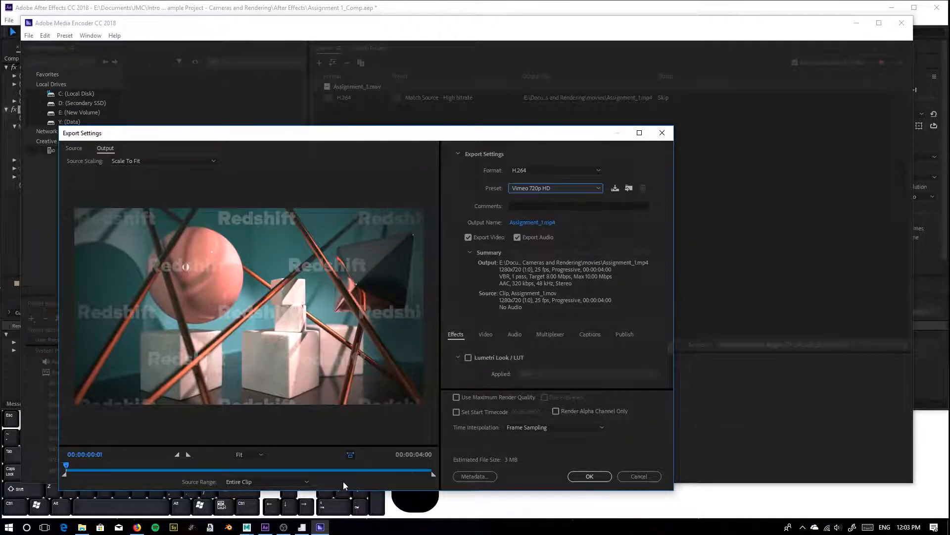
{"action": "left_click_drag", "start_coordinate": [435, 475], "coordinate": [464, 496]}
{"action": "left_click", "coordinate": [589, 477]}
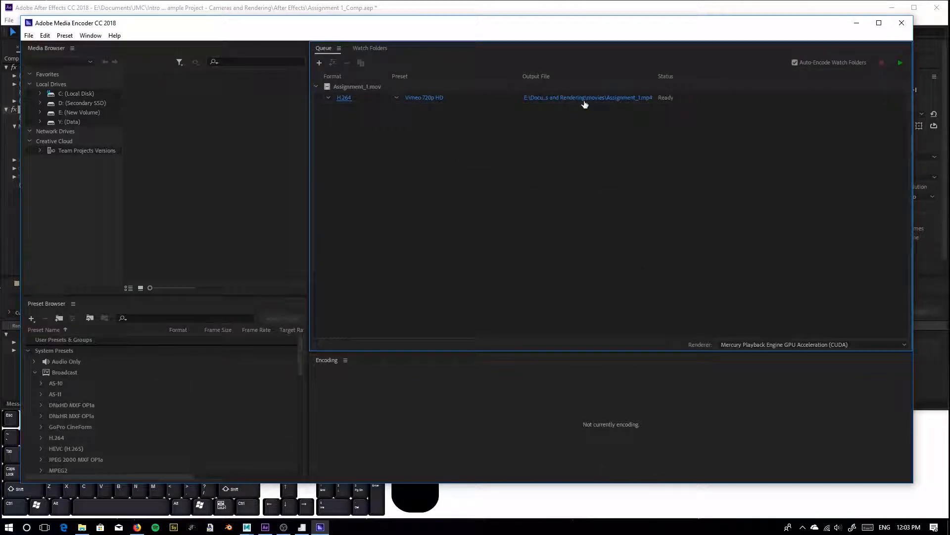
Step: Set the encoded output file to Assignment_1.mp4 in the movies folder and select the queued output
{"action": "left_click", "coordinate": [602, 101]}
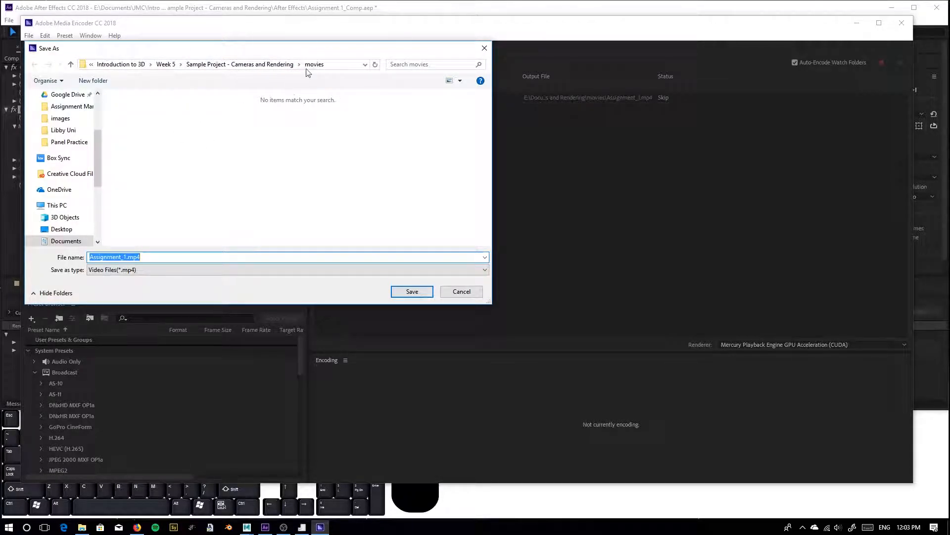
{"action": "left_click", "coordinate": [412, 292]}
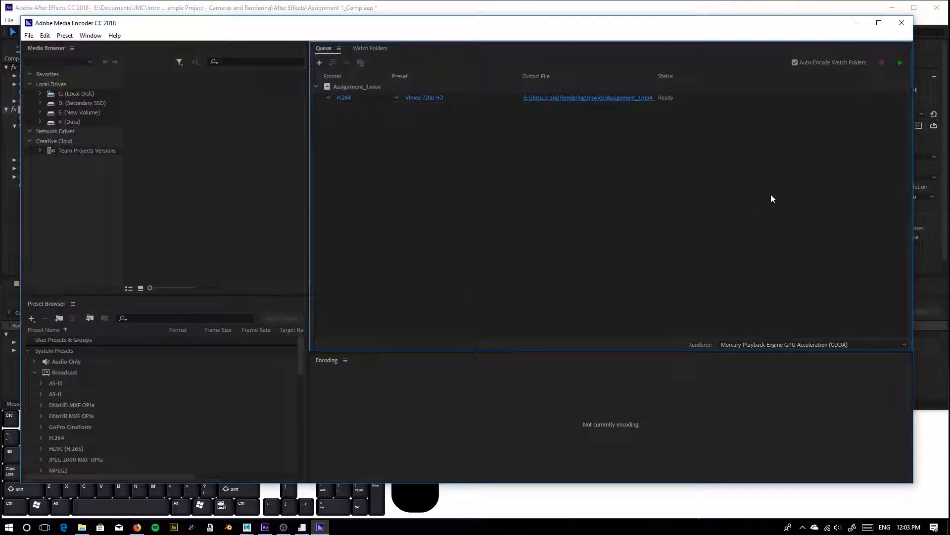
{"action": "left_click", "coordinate": [458, 98]}
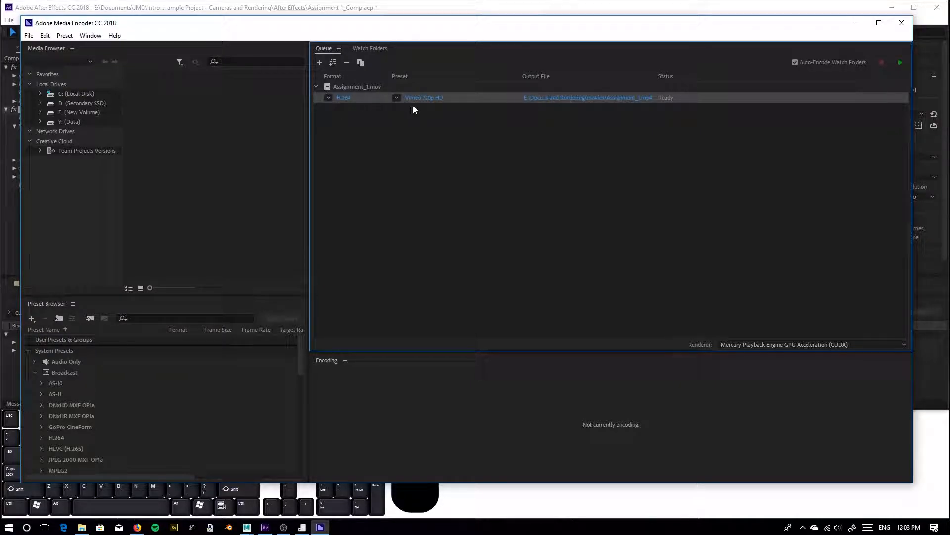
Step: Encode the queued Assignment_1.mov and close Adobe Media Encoder
{"action": "left_click", "coordinate": [901, 64]}
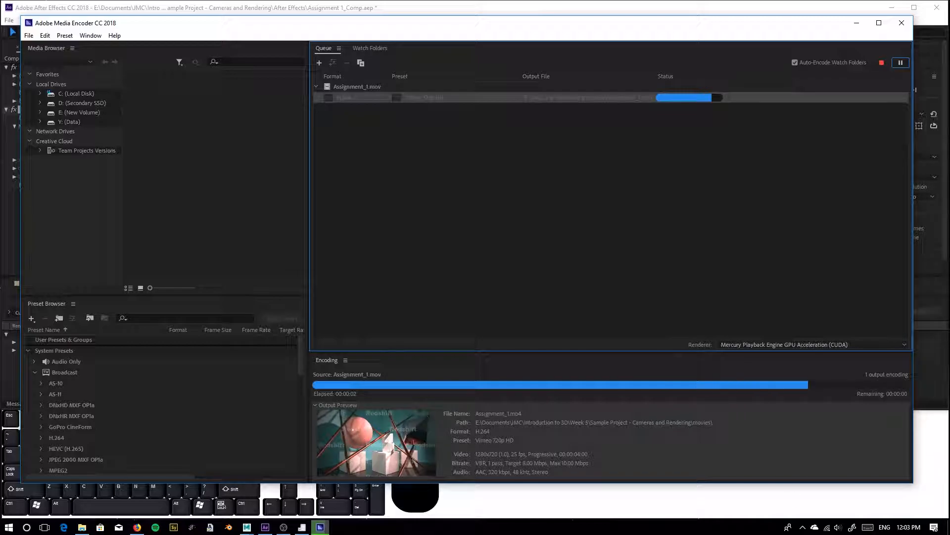
{"action": "left_click", "coordinate": [899, 25]}
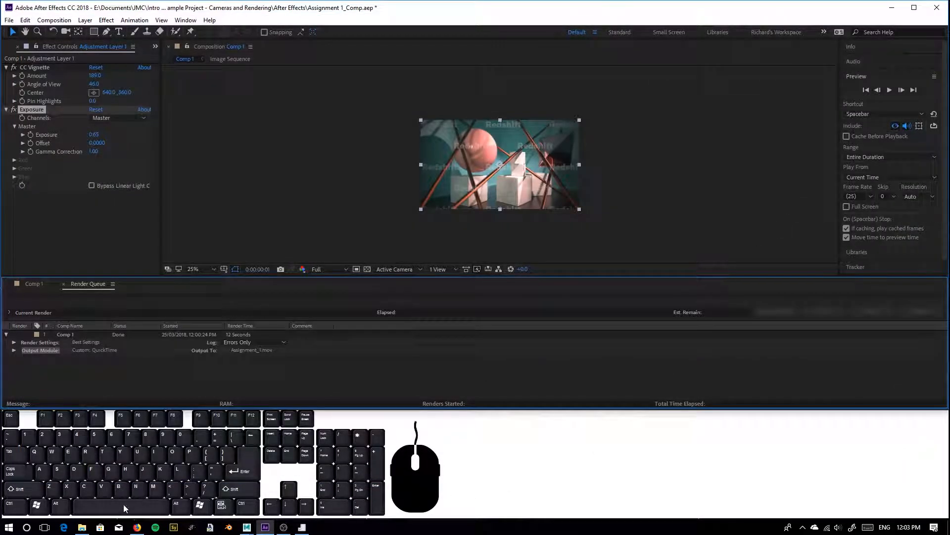
Step: Play the encoded Assignment_1.mp4 from the movies folder in VLC media player and close the player
{"action": "left_click", "coordinate": [81, 528]}
{"action": "left_click_drag", "start_coordinate": [324, 237], "coordinate": [319, 111]}
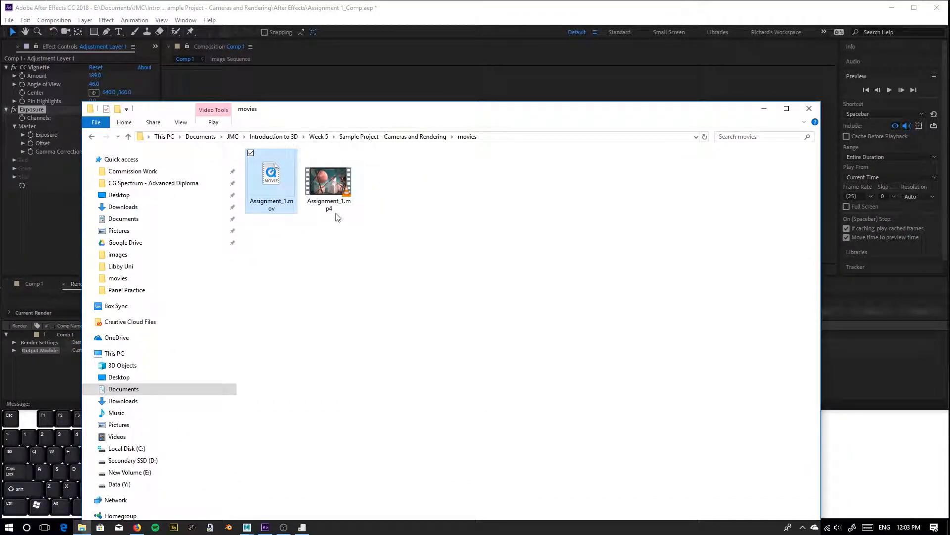
{"action": "double_click", "coordinate": [328, 182]}
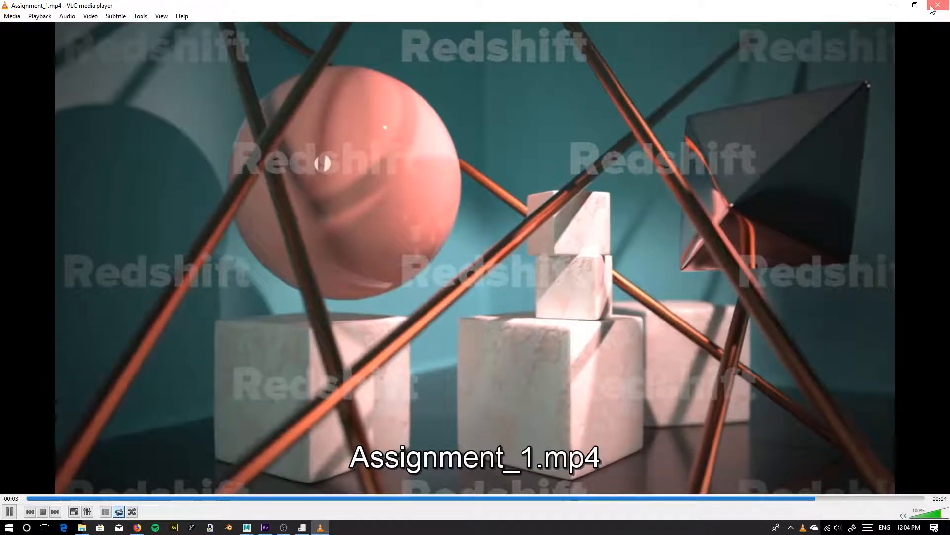
{"action": "left_click", "coordinate": [931, 7]}
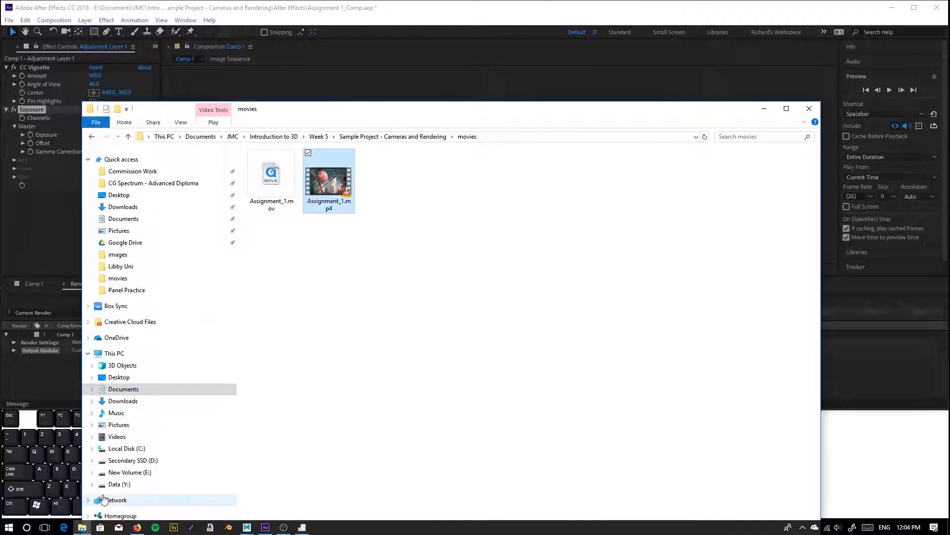
Step: Relaunch Adobe Media Encoder CC 2018 and add Assignment_1.mov from the movies folder to its queue
{"action": "left_click", "coordinate": [8, 527]}
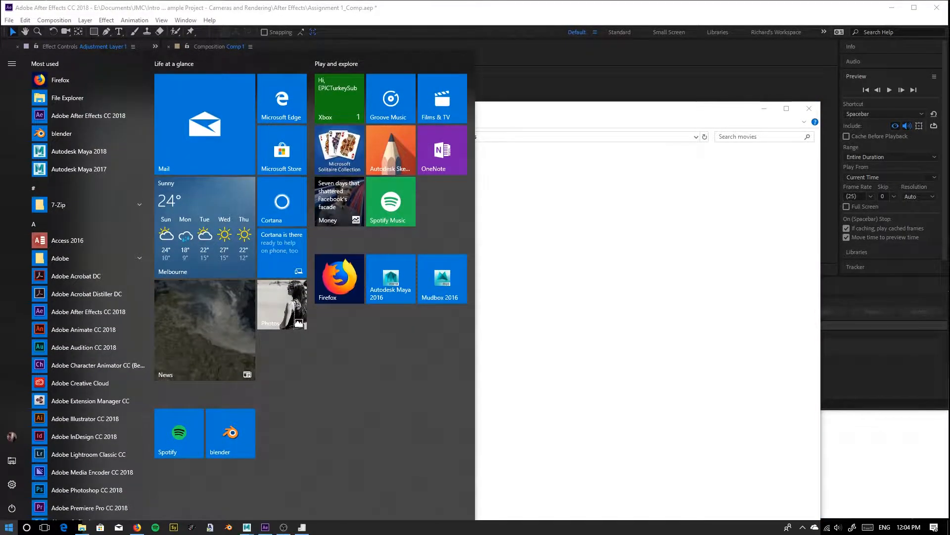
{"action": "type", "text": "media"}
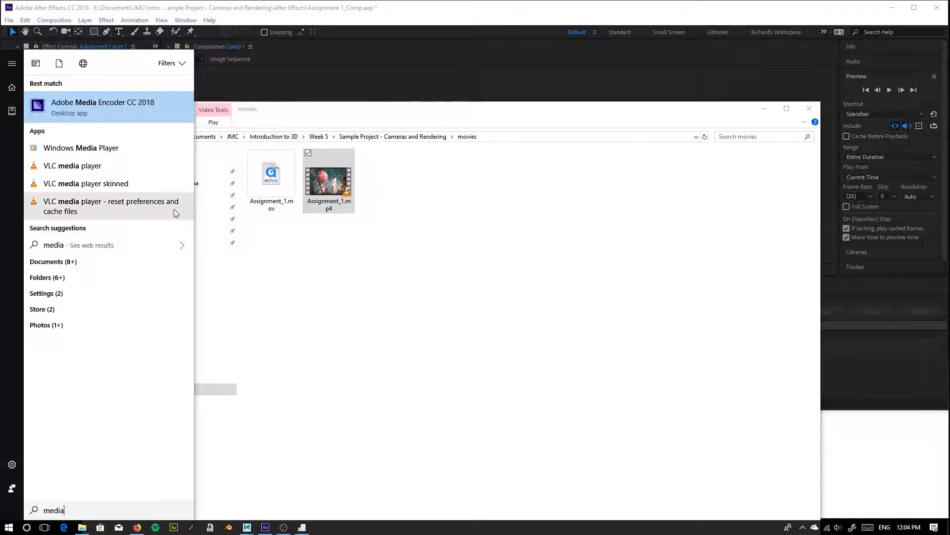
{"action": "key", "text": "Return"}
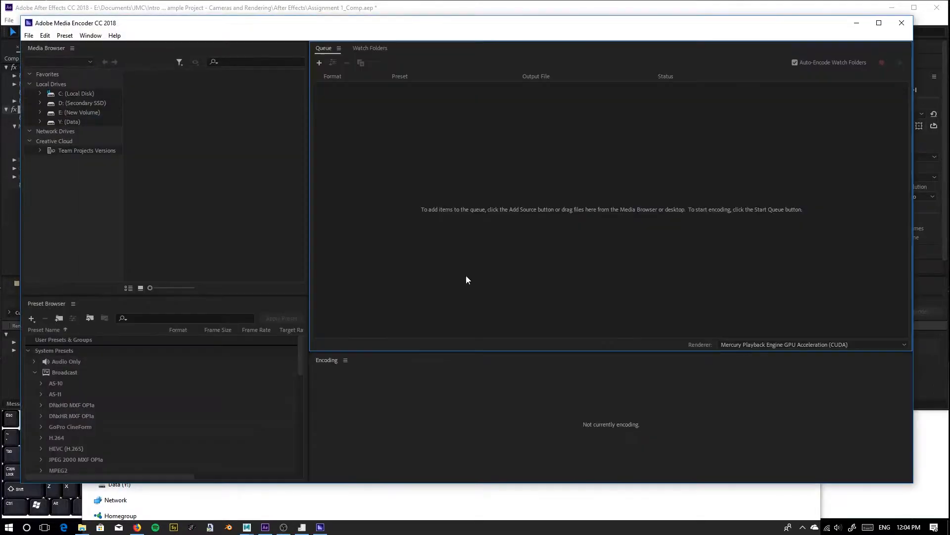
{"action": "left_click", "coordinate": [327, 499]}
{"action": "left_click_drag", "start_coordinate": [394, 109], "coordinate": [399, 151]}
{"action": "left_click_drag", "start_coordinate": [288, 227], "coordinate": [428, 123]}
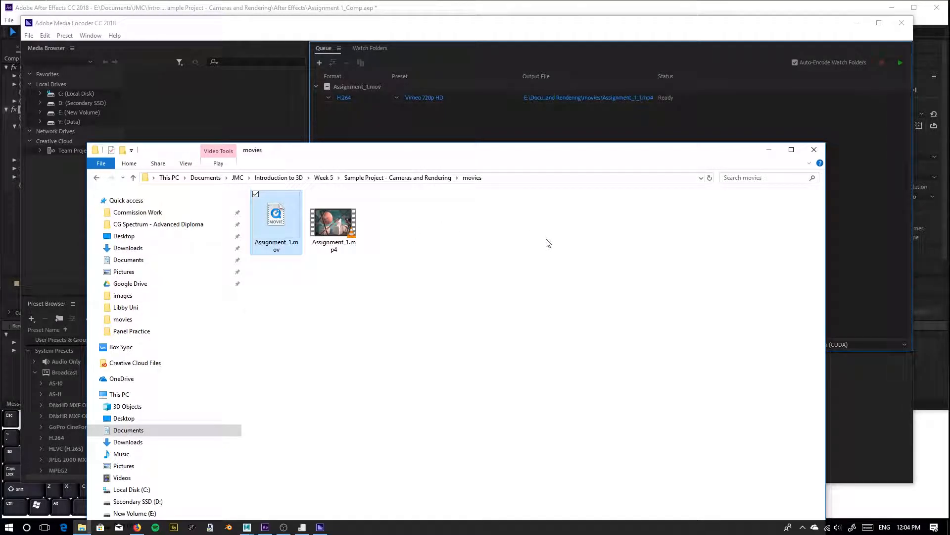
{"action": "left_click", "coordinate": [768, 150]}
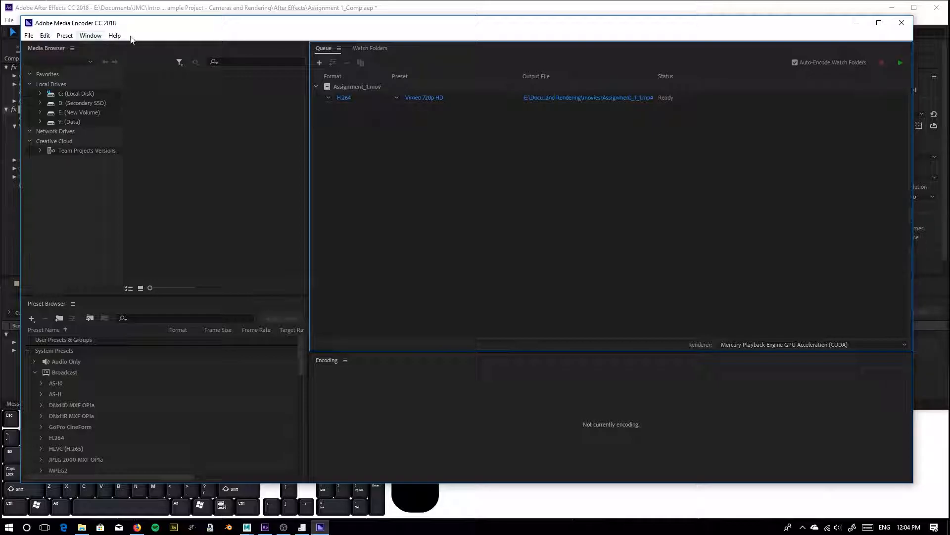
Step: Review the available H.264 presets in the queued movie's export settings, cancel the dialog and close Adobe Media Encoder
{"action": "left_click", "coordinate": [414, 98]}
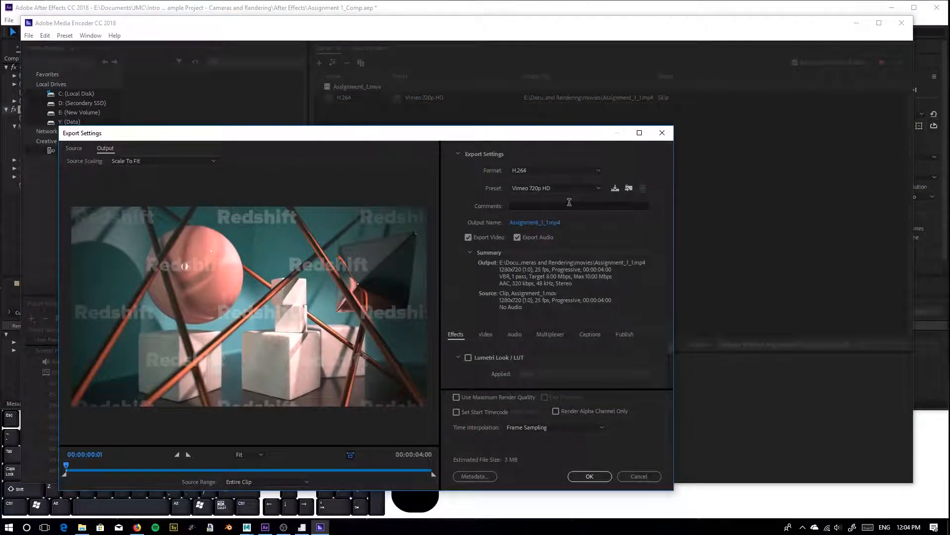
{"action": "left_click", "coordinate": [554, 188]}
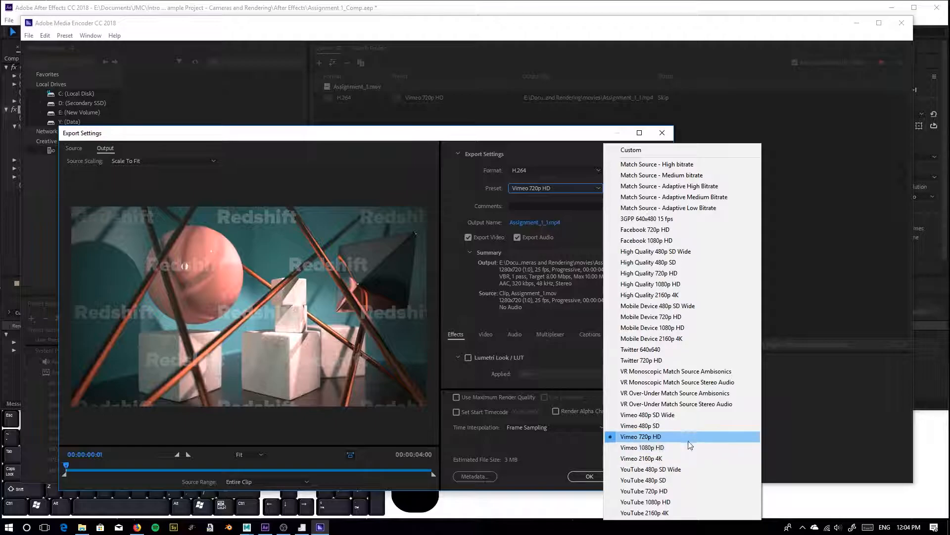
{"action": "left_click", "coordinate": [501, 136]}
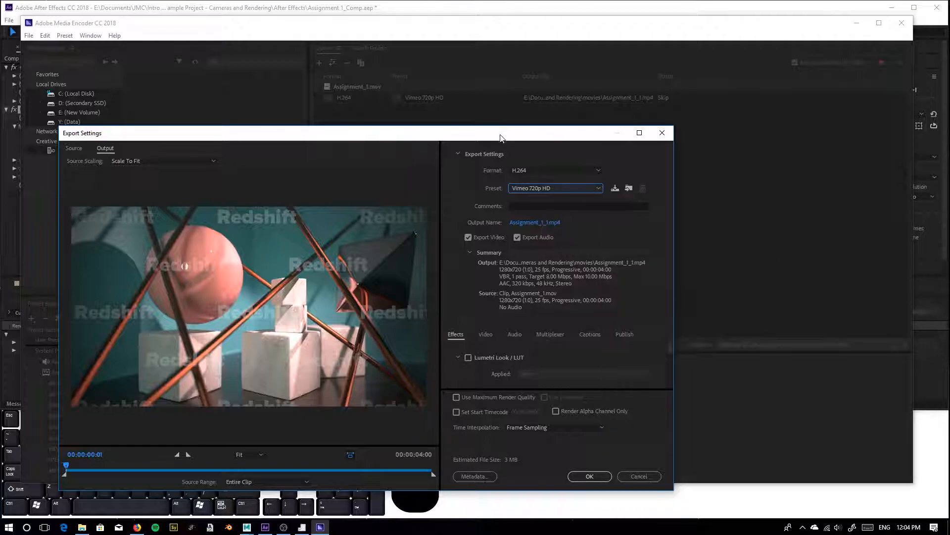
{"action": "left_click", "coordinate": [666, 132]}
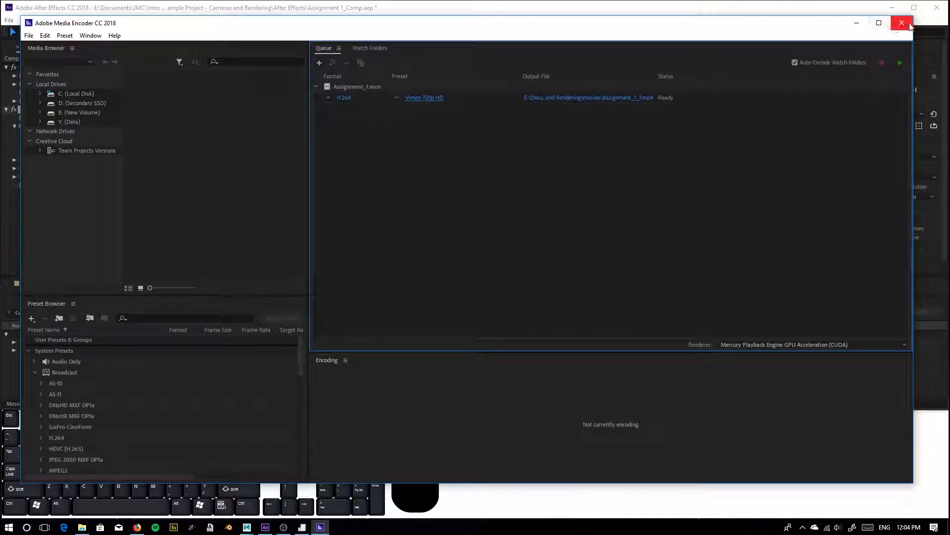
{"action": "left_click", "coordinate": [908, 25]}
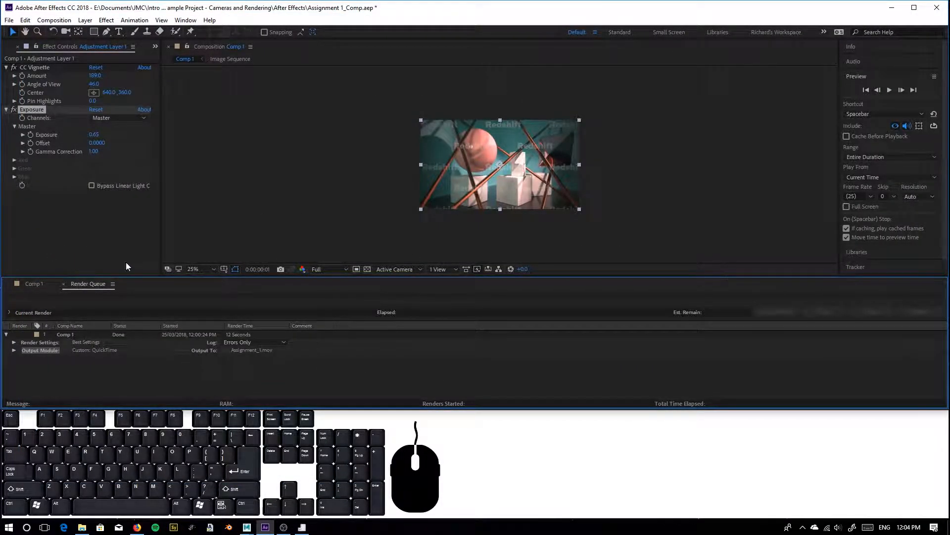
Step: Return to the Comp 1 timeline and close the Effect Controls to reveal the project items
{"action": "left_click", "coordinate": [65, 257]}
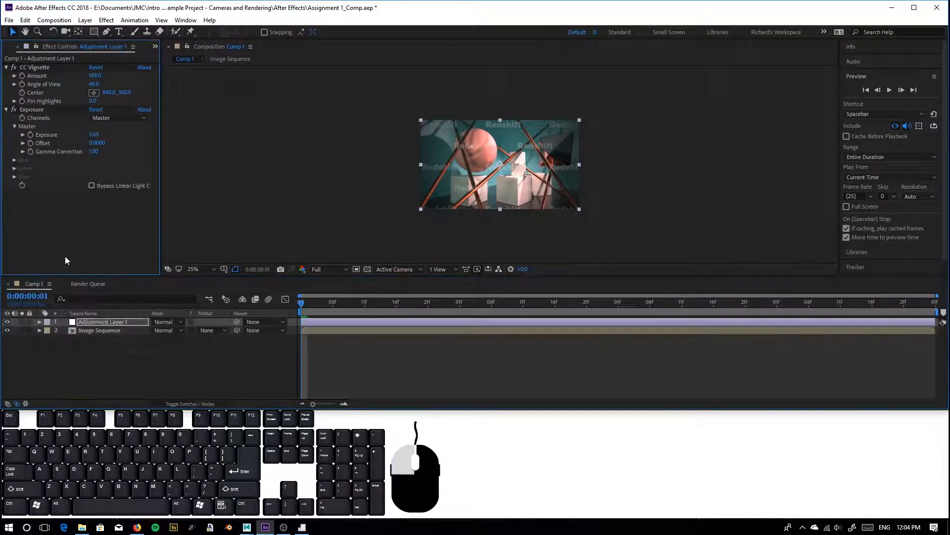
{"action": "left_click", "coordinate": [79, 337]}
{"action": "left_click", "coordinate": [97, 333]}
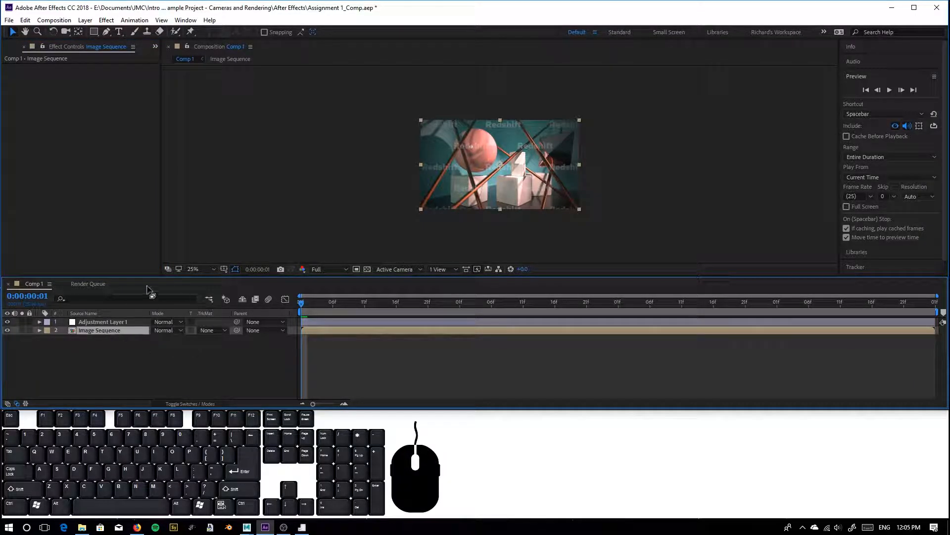
{"action": "left_click", "coordinate": [353, 231]}
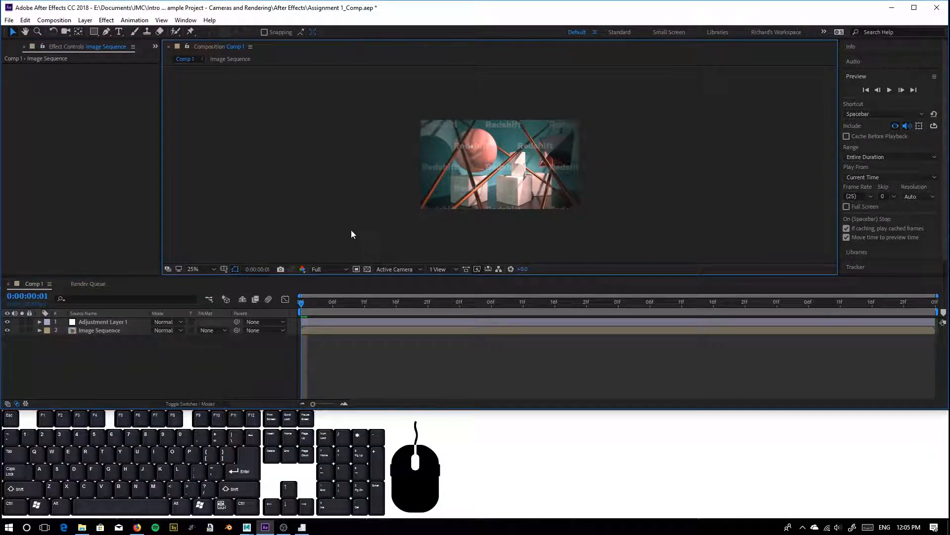
{"action": "right_click", "coordinate": [65, 182]}
{"action": "left_click", "coordinate": [23, 46]}
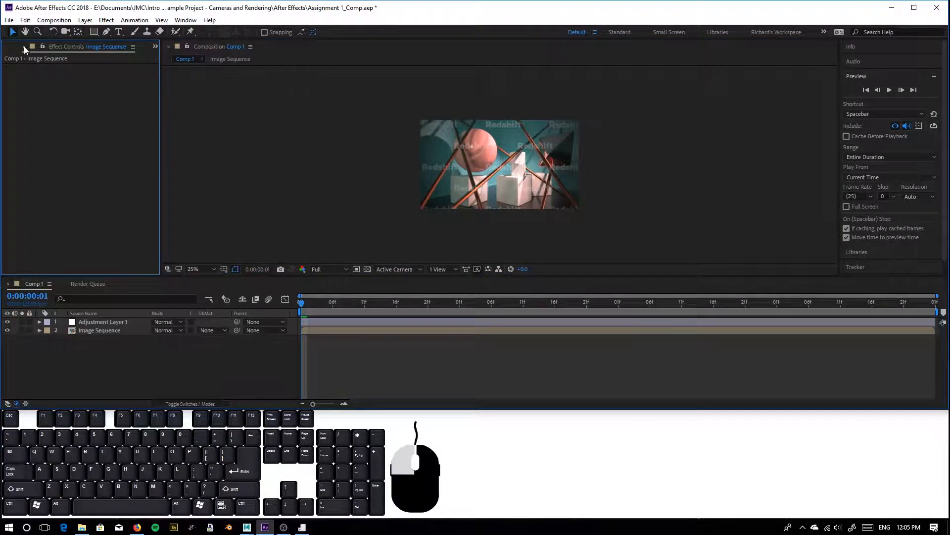
{"action": "scroll", "coordinate": [78, 183], "scroll_direction": "down", "scroll_amount": 1}
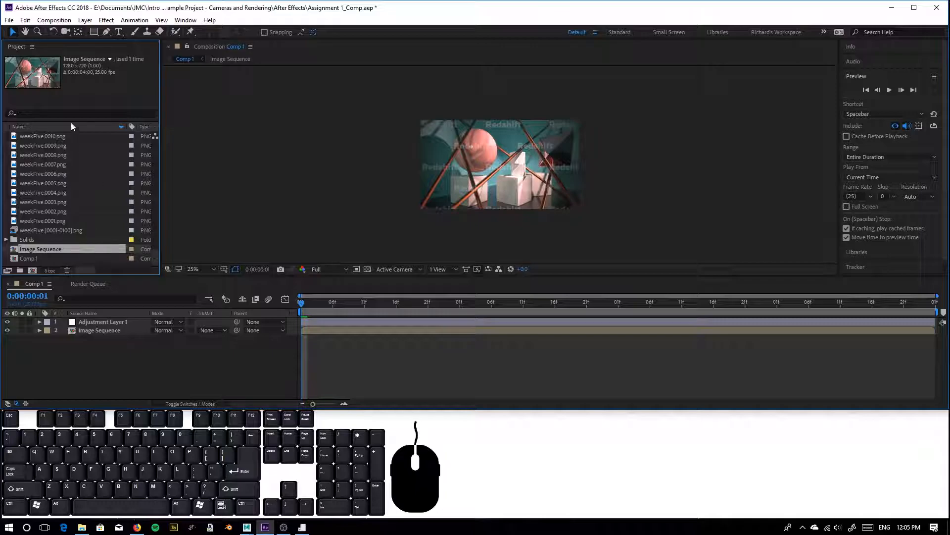
Step: Create a new composition named Comp 2 with the DVCPRO HD 1080 25 preset
{"action": "left_click", "coordinate": [56, 19]}
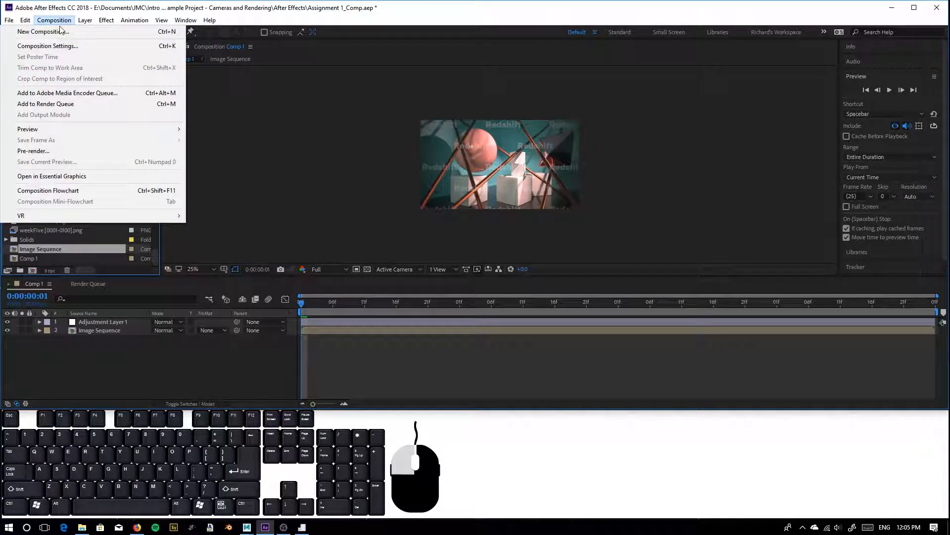
{"action": "left_click", "coordinate": [60, 31]}
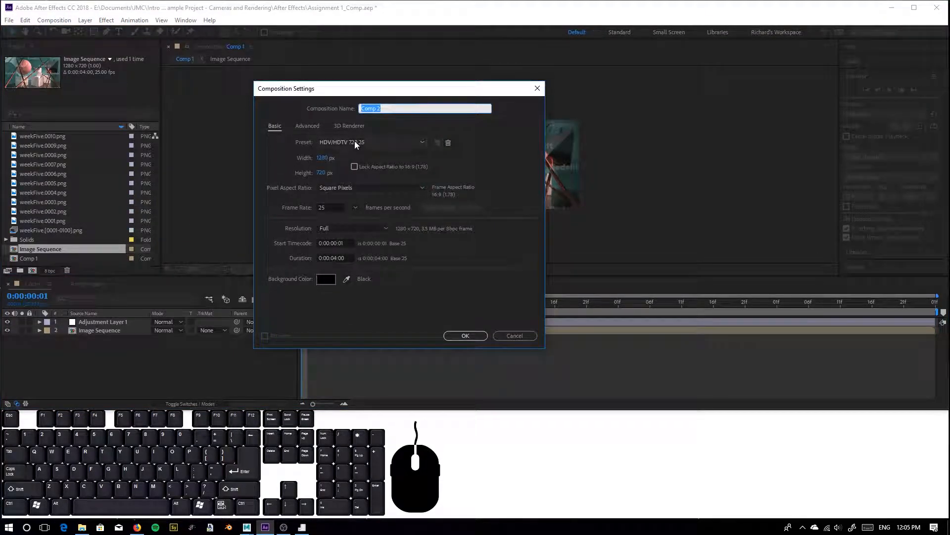
{"action": "left_click", "coordinate": [354, 143]}
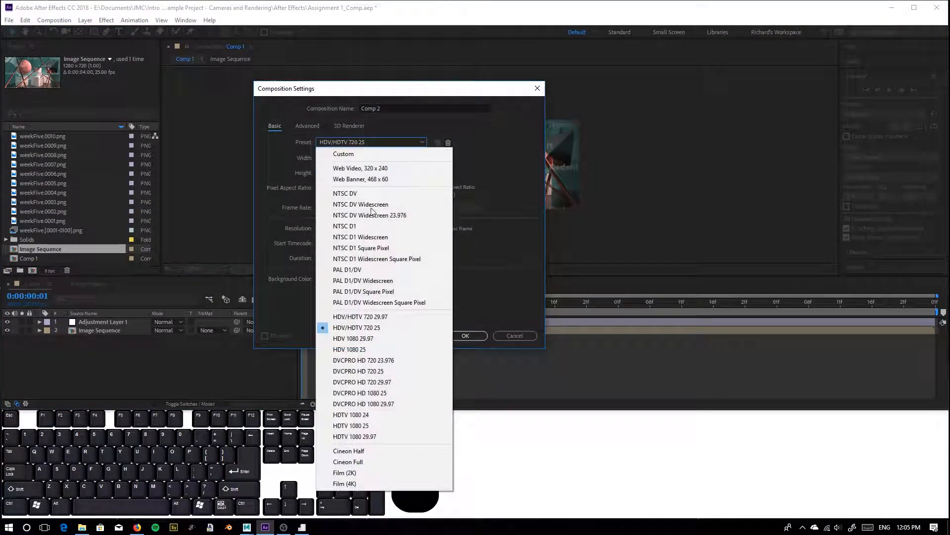
{"action": "left_click", "coordinate": [378, 393]}
{"action": "left_click", "coordinate": [464, 336]}
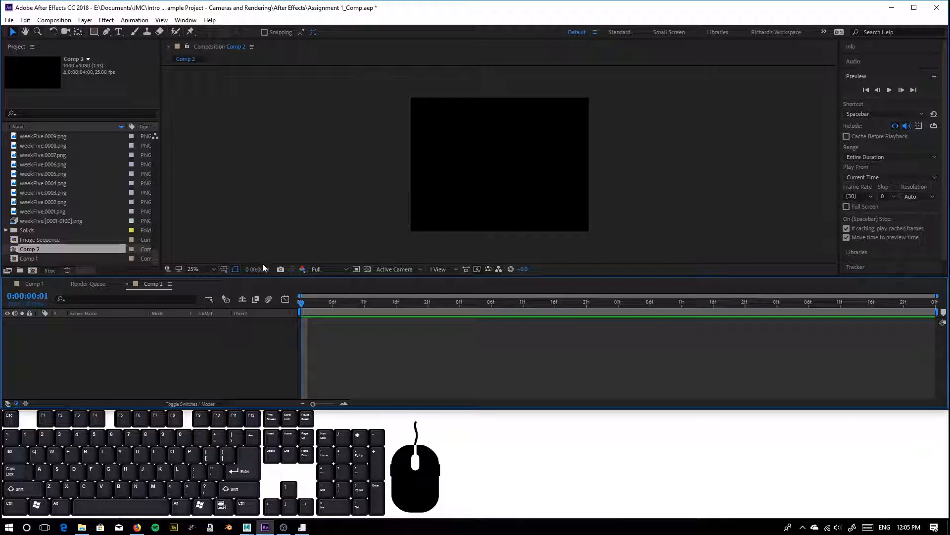
Step: Compare the Comp 2 preview with and without pixel aspect ratio correction, leaving the correction on
{"action": "left_click", "coordinate": [465, 268]}
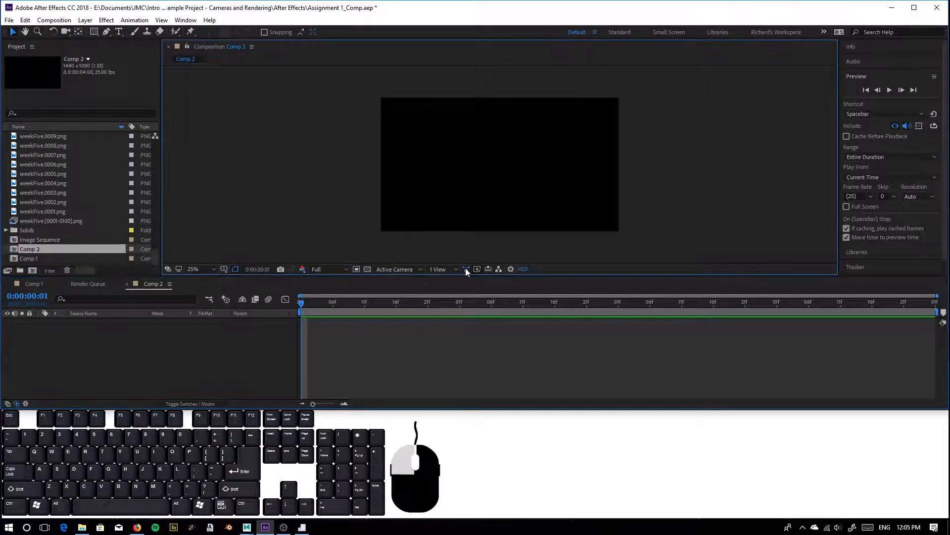
{"action": "left_click", "coordinate": [465, 269]}
{"action": "left_click", "coordinate": [466, 269]}
{"action": "left_click", "coordinate": [465, 269]}
{"action": "left_click", "coordinate": [465, 269]}
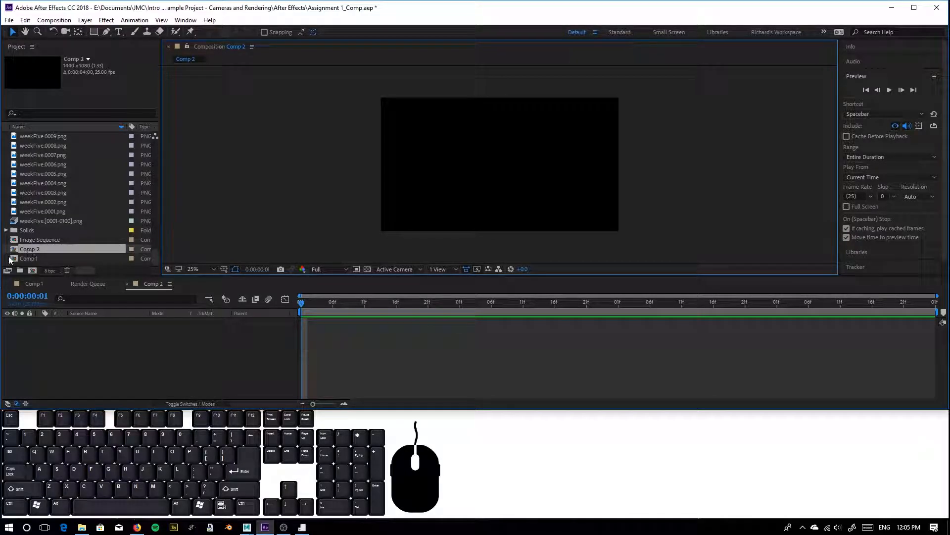
Step: Add the weekFive.[0001-0100].png sequence to the Comp 2 timeline as a layer
{"action": "left_click", "coordinate": [50, 220]}
{"action": "left_click_drag", "start_coordinate": [59, 220], "coordinate": [126, 352]}
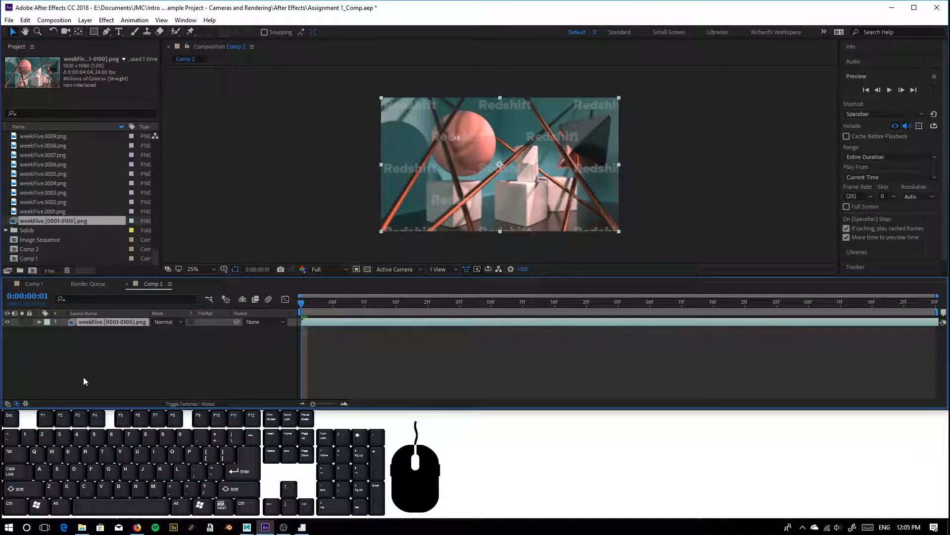
{"action": "left_click_drag", "start_coordinate": [320, 300], "coordinate": [230, 346]}
{"action": "left_click", "coordinate": [122, 368]}
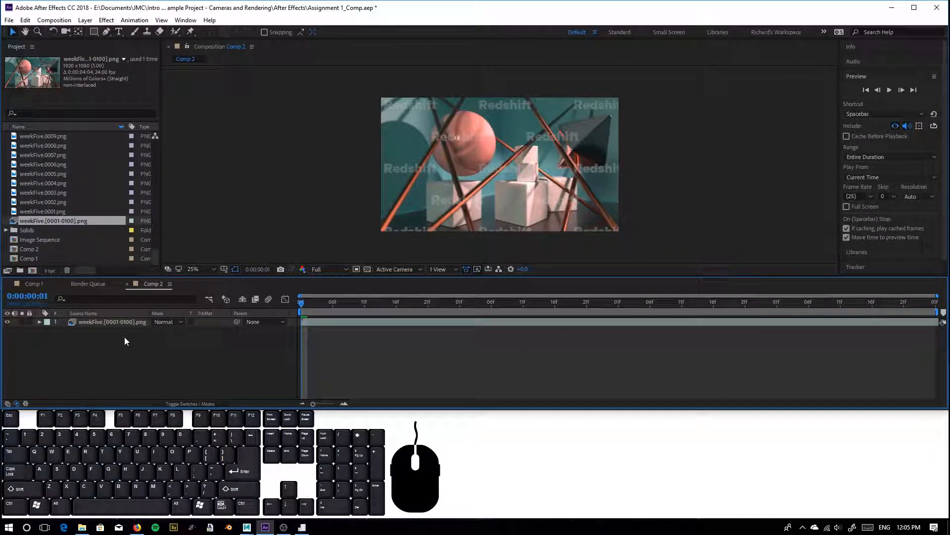
Step: Add Comp 2 to the render queue and set its output module format to QuickTime
{"action": "key", "text": "ctrl+m"}
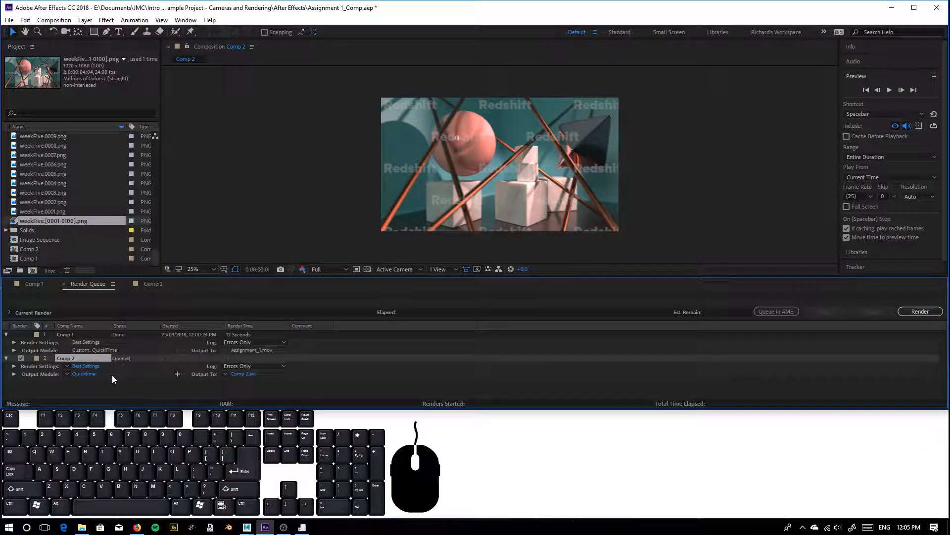
{"action": "left_click", "coordinate": [84, 373]}
{"action": "left_click", "coordinate": [123, 56]}
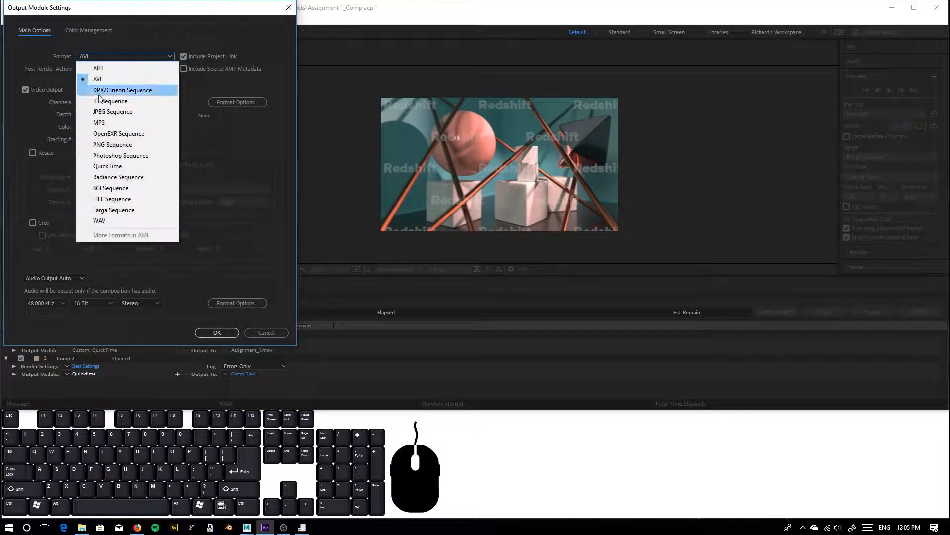
{"action": "left_click", "coordinate": [127, 170]}
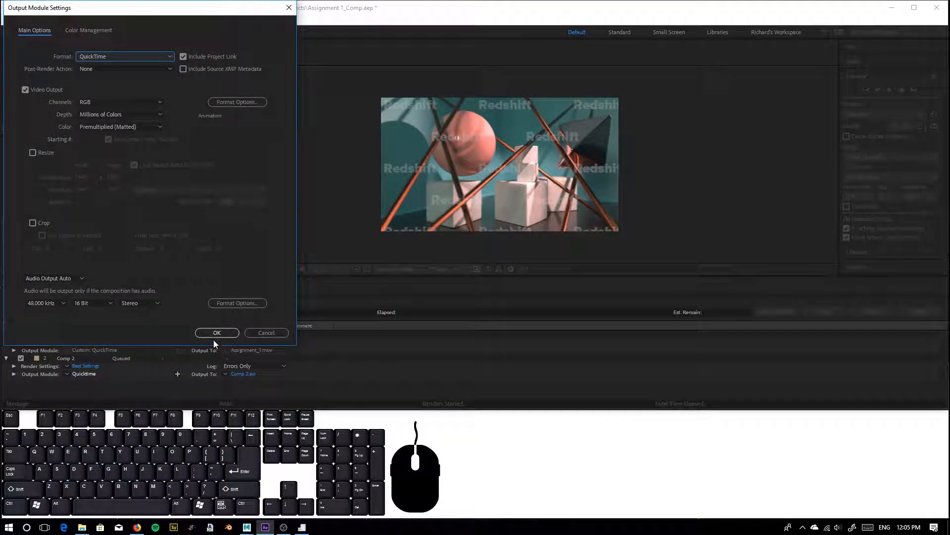
{"action": "left_click", "coordinate": [216, 334]}
Step: Set Comp 2's output file to Assignment_1_FHD.mov in the movies folder and start the render
{"action": "left_click", "coordinate": [245, 374]}
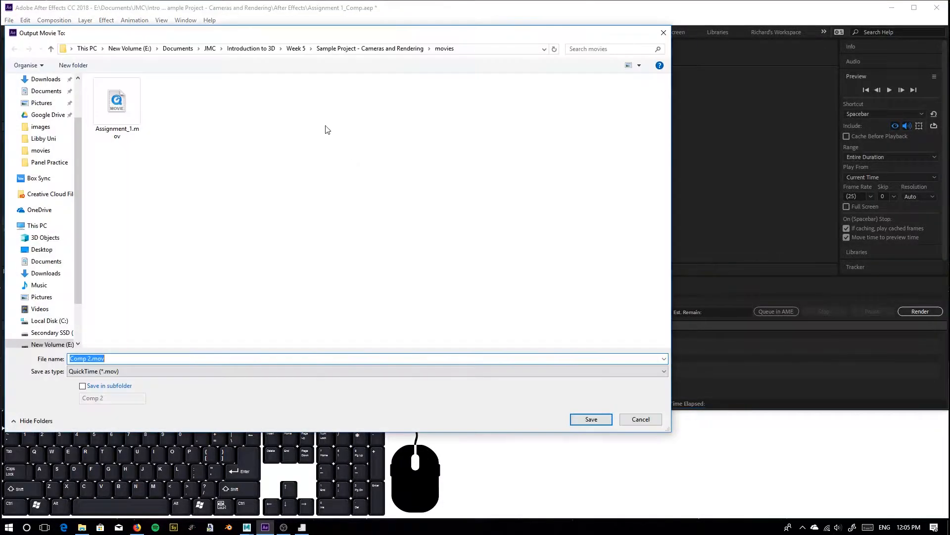
{"action": "left_click", "coordinate": [126, 125]}
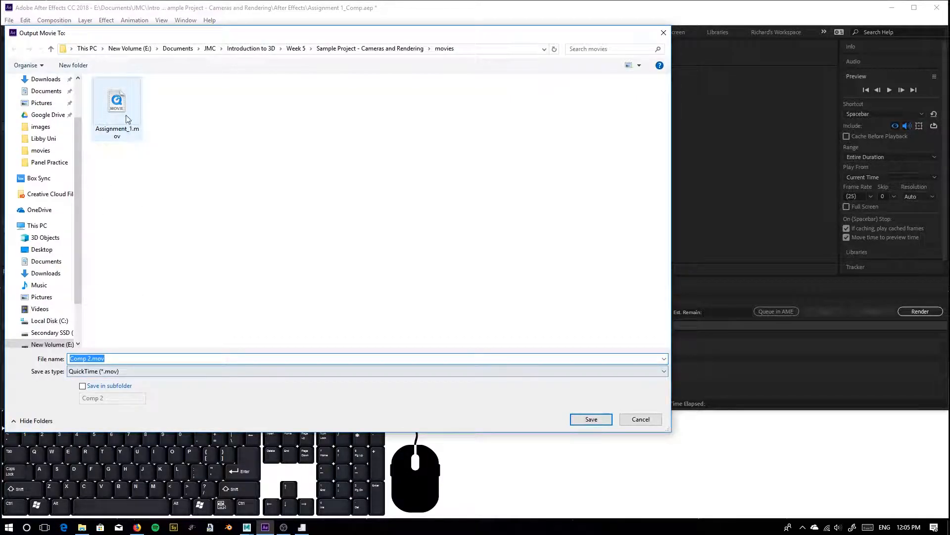
{"action": "left_click", "coordinate": [109, 358]}
{"action": "left_click", "coordinate": [109, 358]}
{"action": "type", "text": "_FHD"}
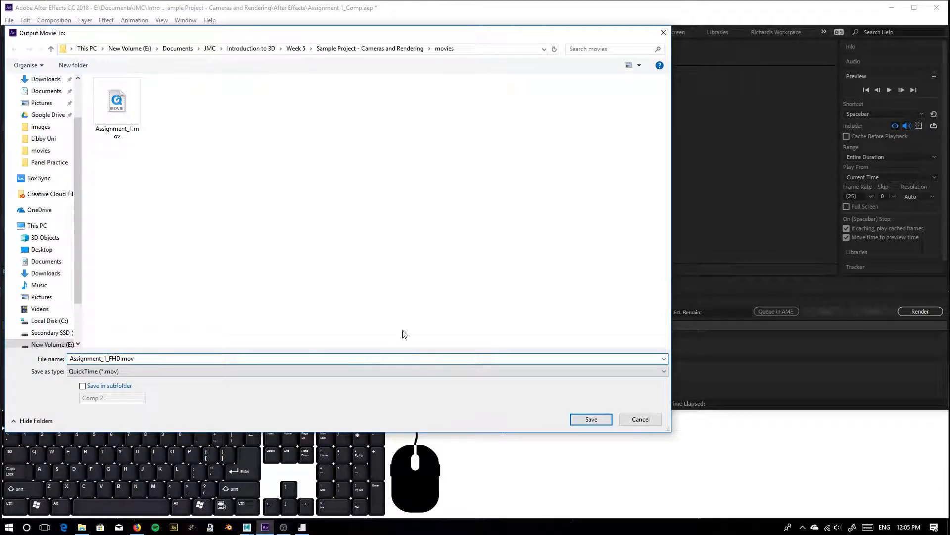
{"action": "left_click", "coordinate": [601, 422]}
{"action": "left_click", "coordinate": [906, 311]}
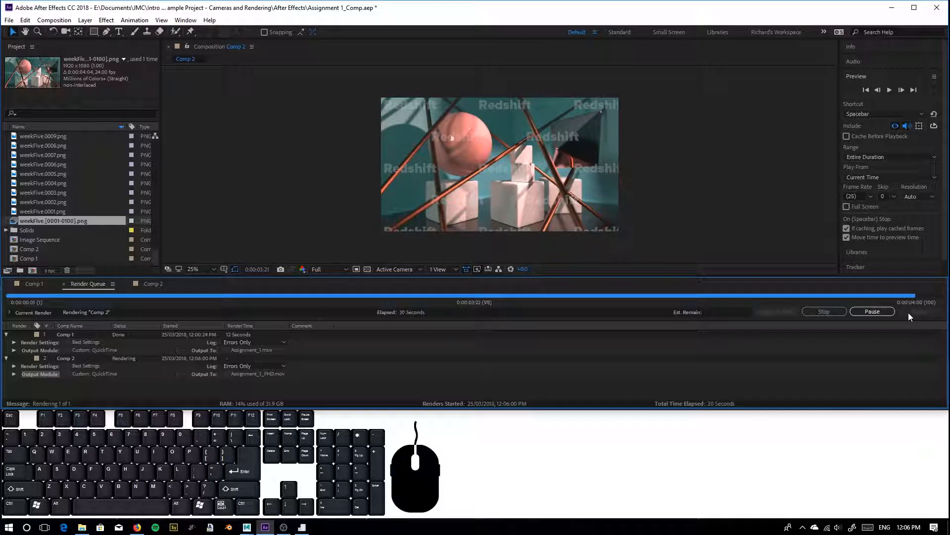
Step: Switch to the movies folder in File Explorer and compare the file sizes of Assignment_1.mov and Assignment_1_FHD.mov
{"action": "left_click", "coordinate": [891, 7]}
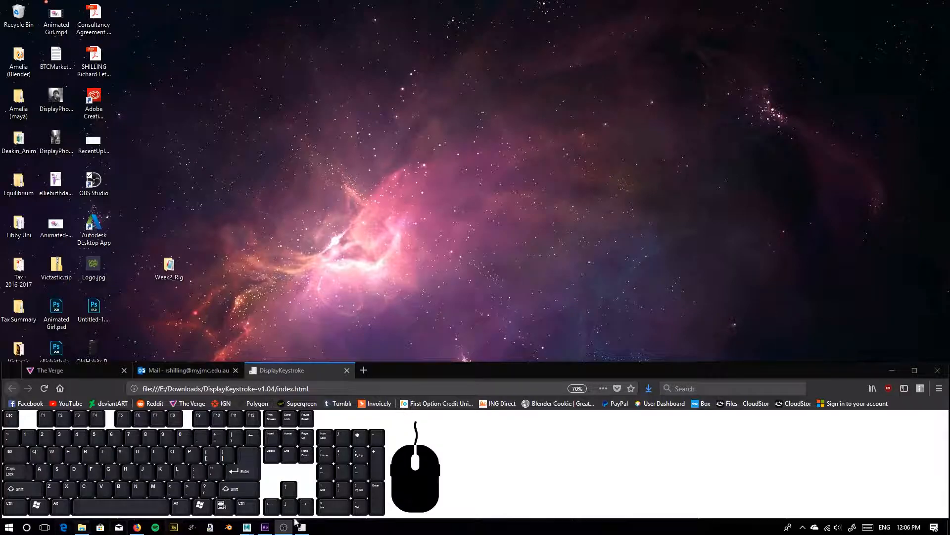
{"action": "left_click", "coordinate": [265, 527]}
{"action": "left_click", "coordinate": [81, 528]}
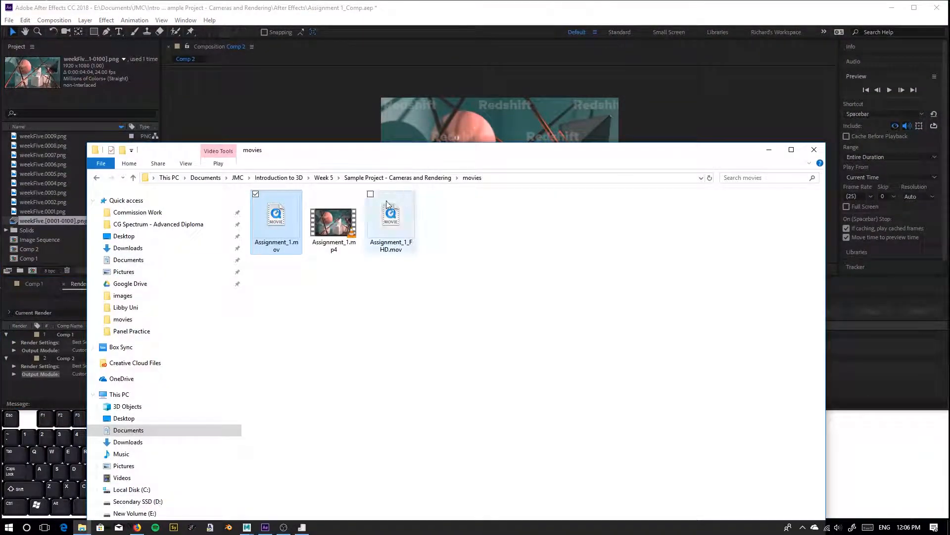
{"action": "left_click_drag", "start_coordinate": [391, 151], "coordinate": [357, 44]}
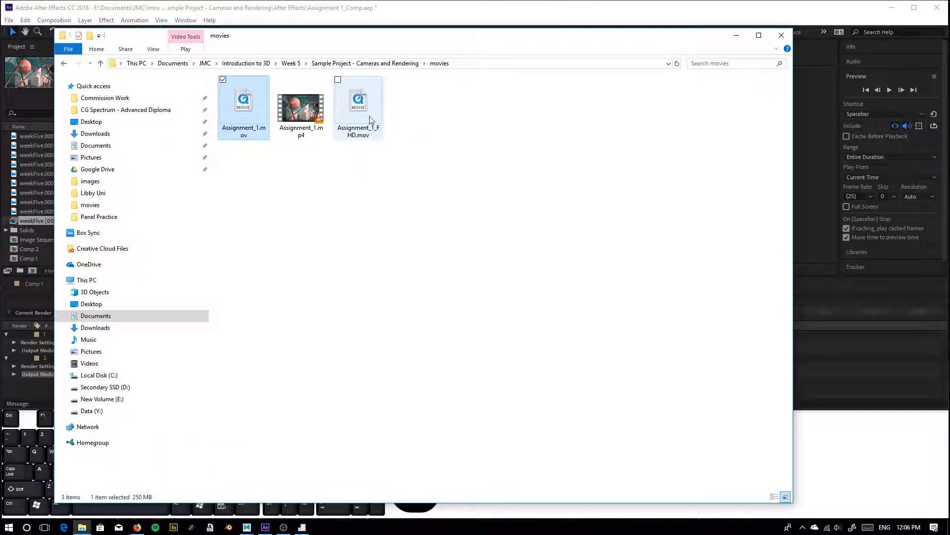
{"action": "left_click", "coordinate": [364, 103]}
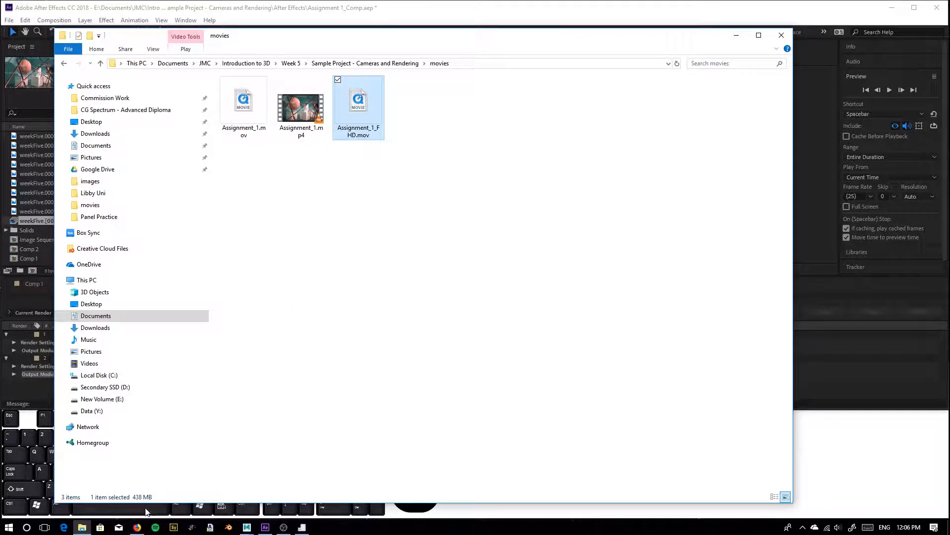
{"action": "left_click", "coordinate": [250, 111]}
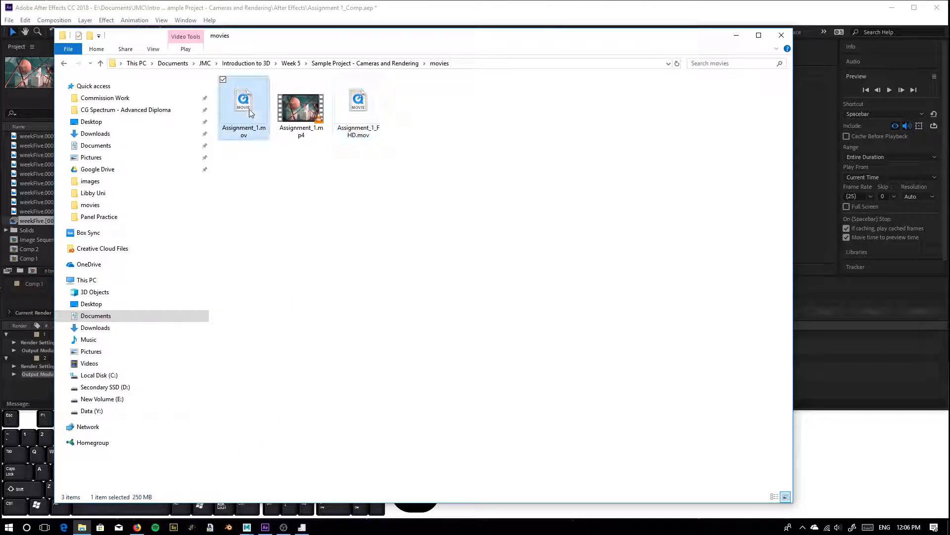
{"action": "left_click", "coordinate": [377, 107]}
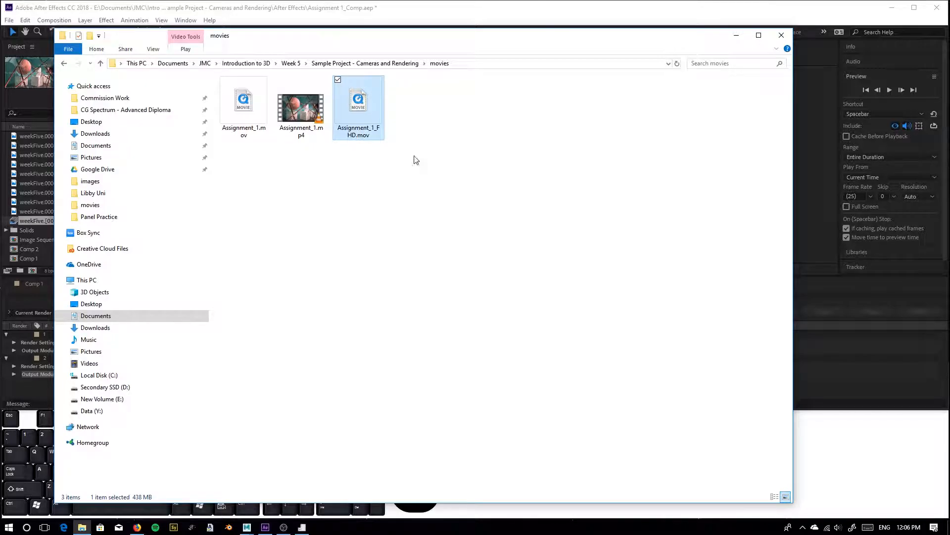
{"action": "left_click", "coordinate": [254, 137]}
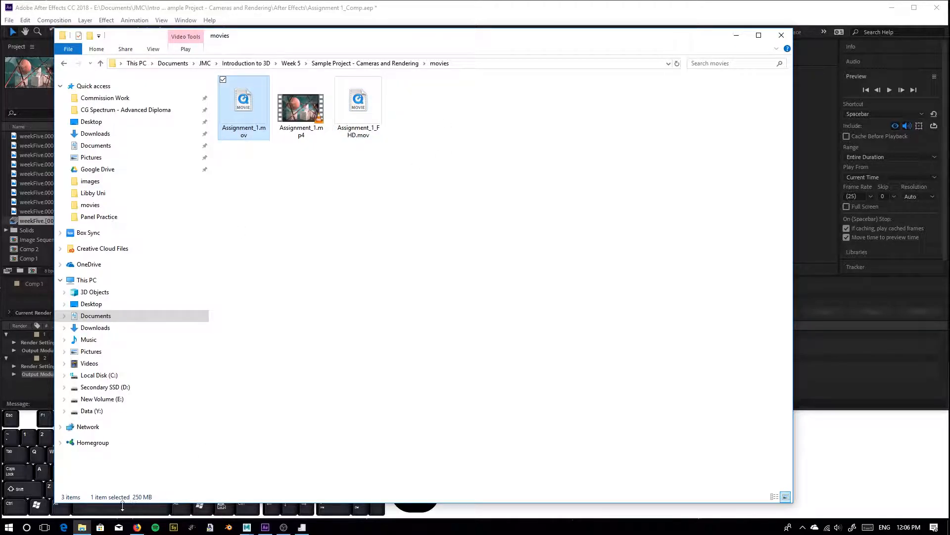
{"action": "left_click", "coordinate": [345, 111]}
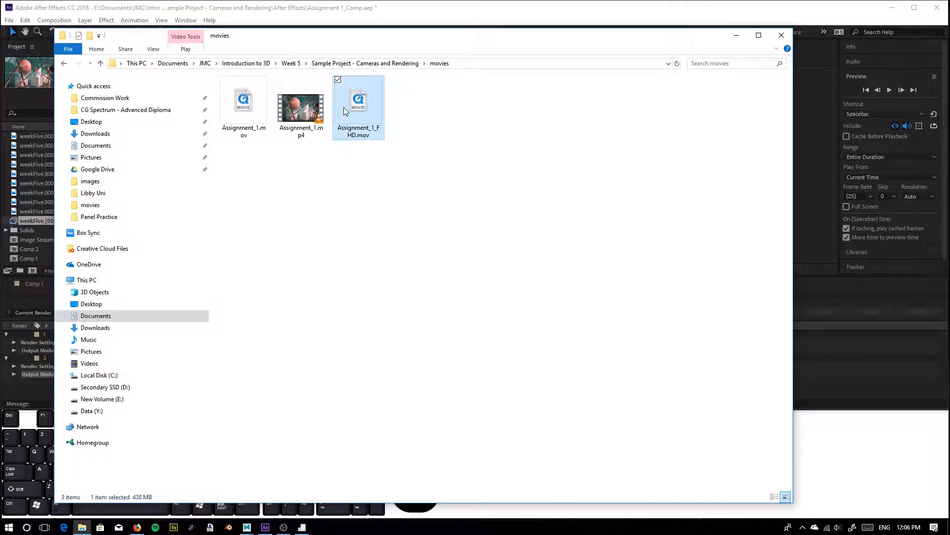
Step: Examine the file properties of Assignment_1_FHD.mov, including its size on disk, and close them
{"action": "right_click", "coordinate": [368, 117]}
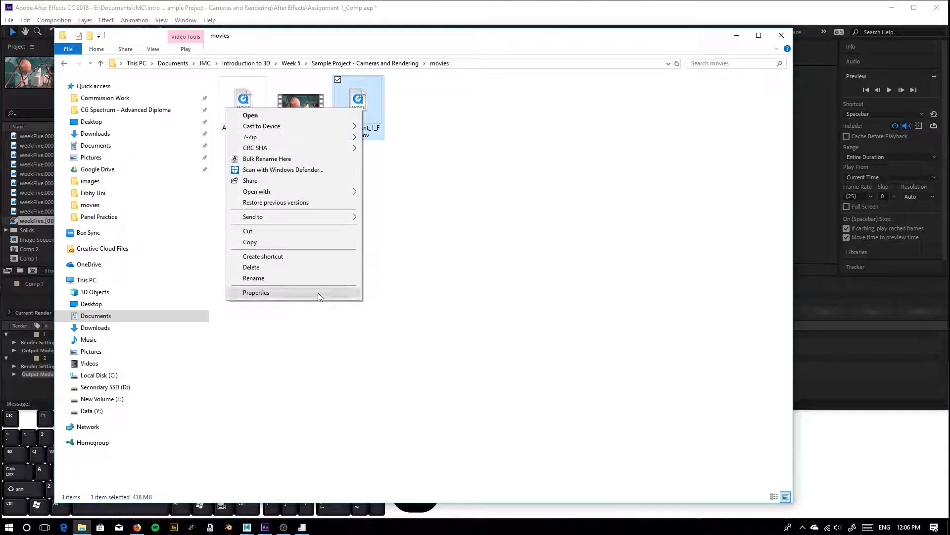
{"action": "left_click", "coordinate": [280, 299]}
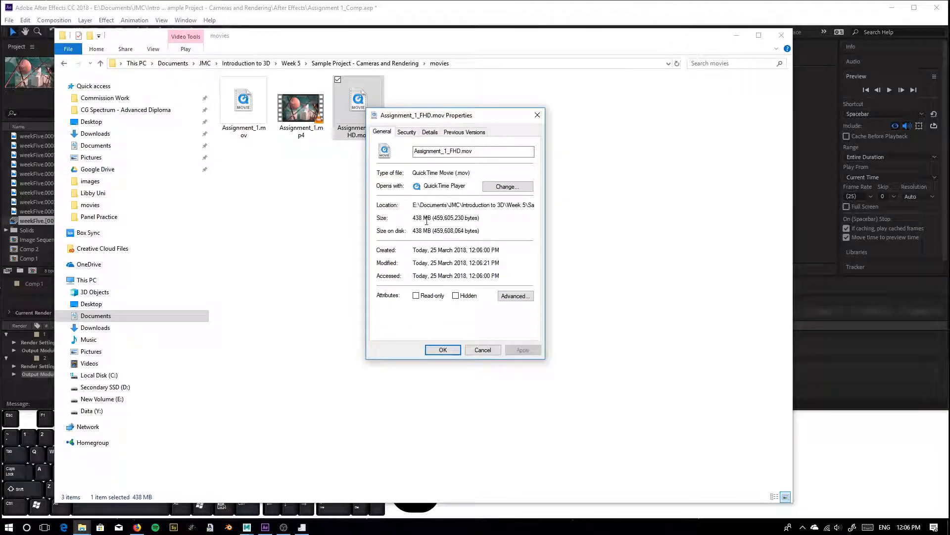
{"action": "left_click", "coordinate": [537, 116]}
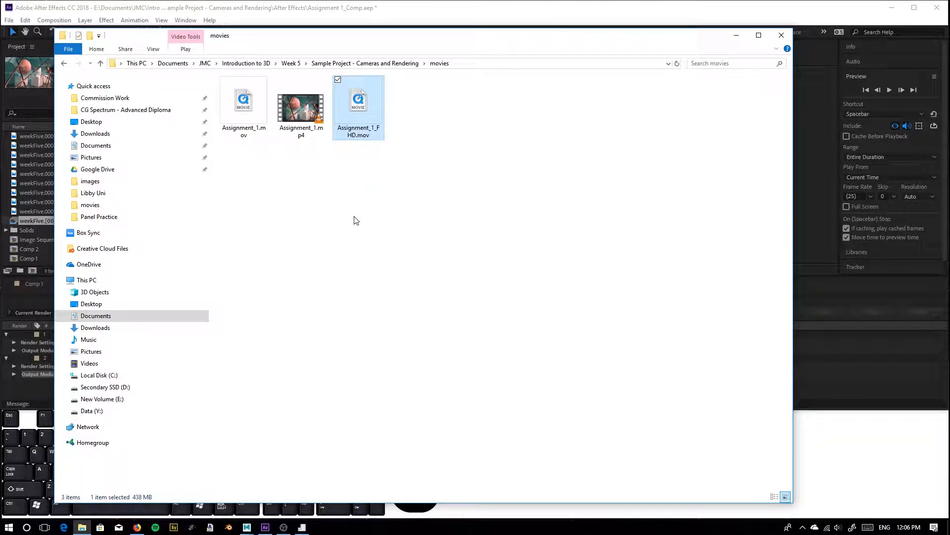
Step: Launch Adobe Media Encoder and add Assignment_1_FHD.mov from the movies folder to its queue
{"action": "left_click", "coordinate": [9, 526]}
{"action": "type", "text": "media"}
{"action": "key", "text": "Return"}
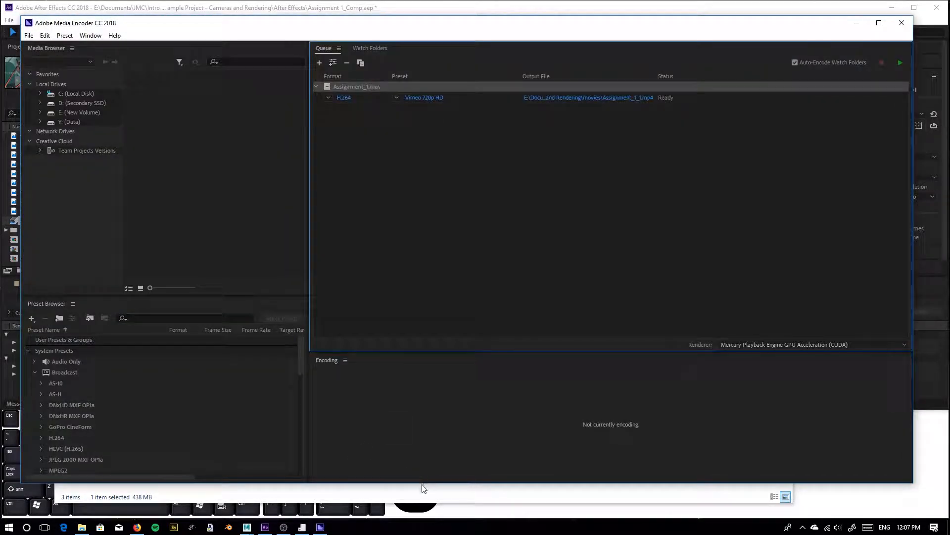
{"action": "left_click", "coordinate": [422, 490]}
{"action": "left_click_drag", "start_coordinate": [449, 44], "coordinate": [469, 246]}
{"action": "left_click", "coordinate": [387, 310]}
{"action": "left_click_drag", "start_coordinate": [372, 303], "coordinate": [479, 164]}
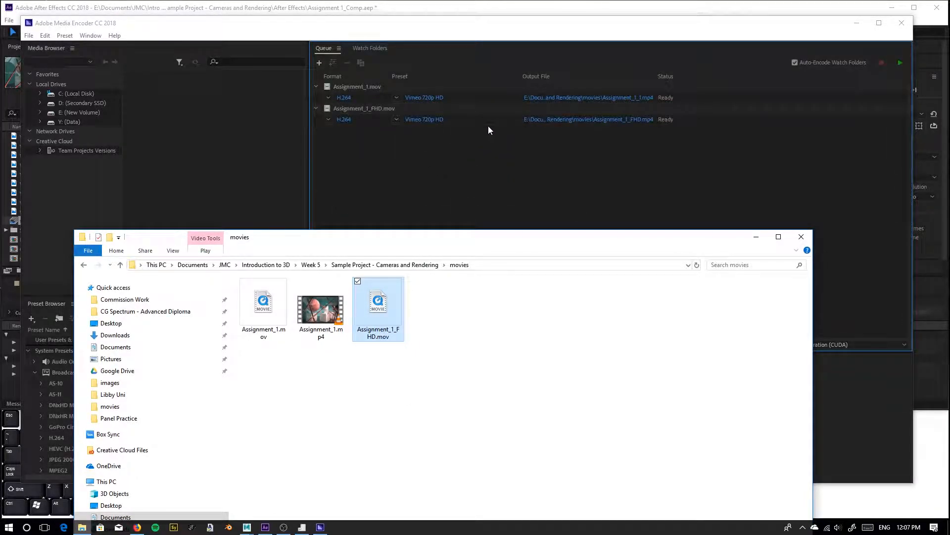
Step: Set the Assignment_1_FHD.mov export to H.264 with the Vimeo 720p HD preset and start encoding the queue
{"action": "left_click", "coordinate": [501, 119]}
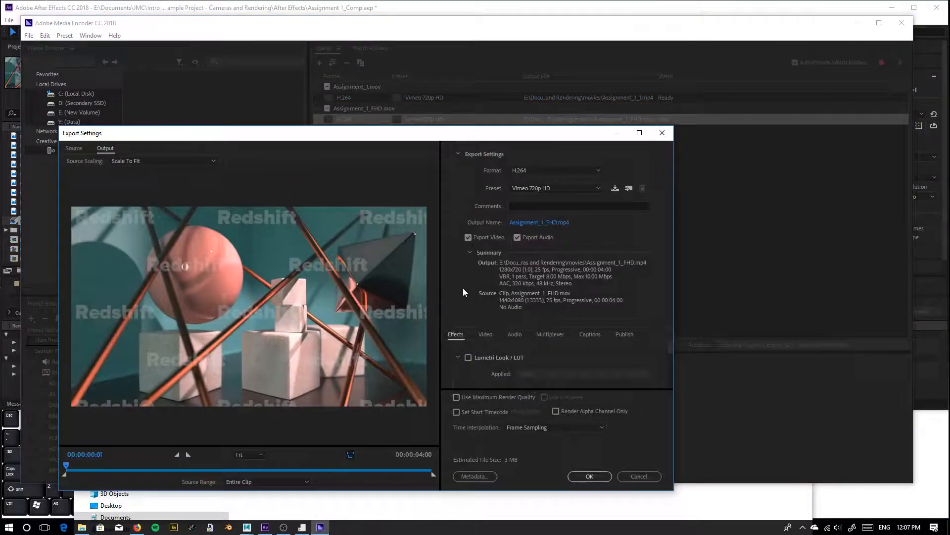
{"action": "left_click", "coordinate": [554, 188]}
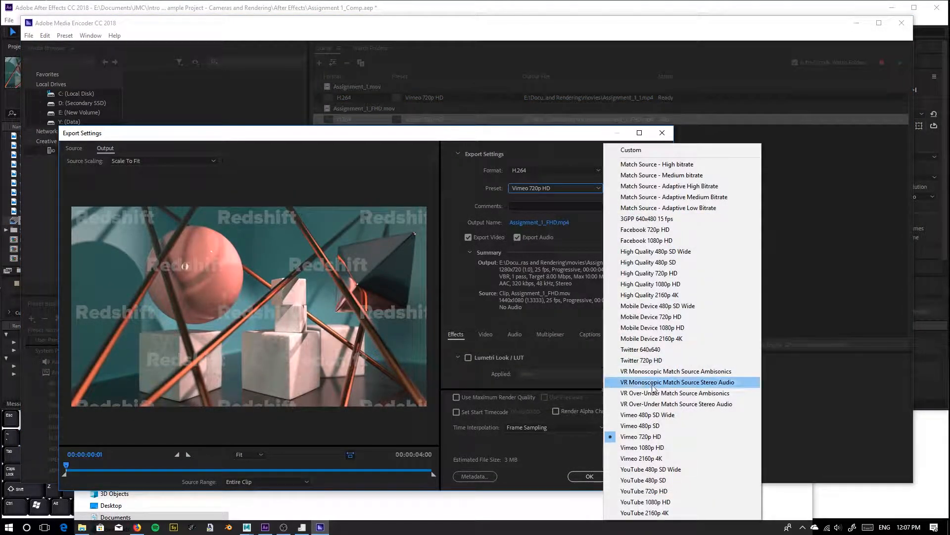
{"action": "left_click", "coordinate": [669, 437]}
{"action": "left_click", "coordinate": [596, 477]}
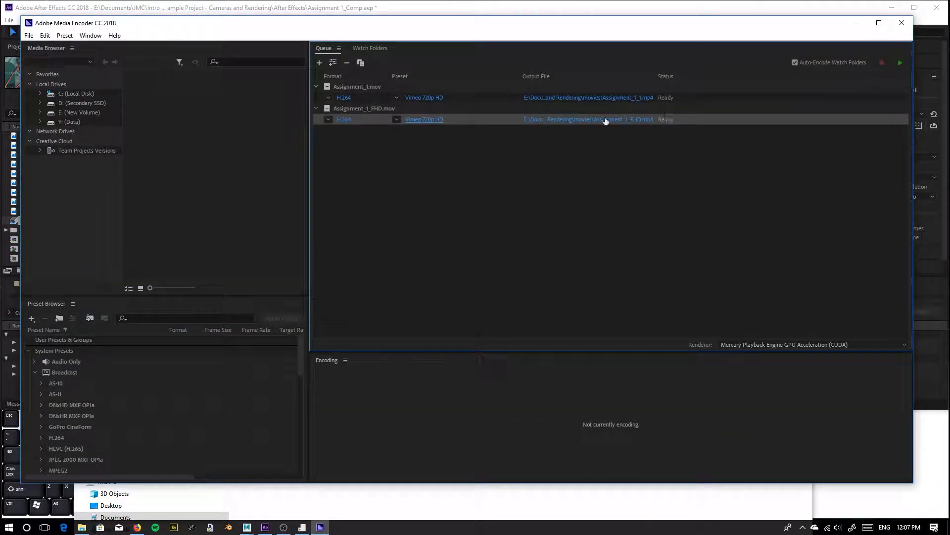
{"action": "left_click", "coordinate": [899, 62]}
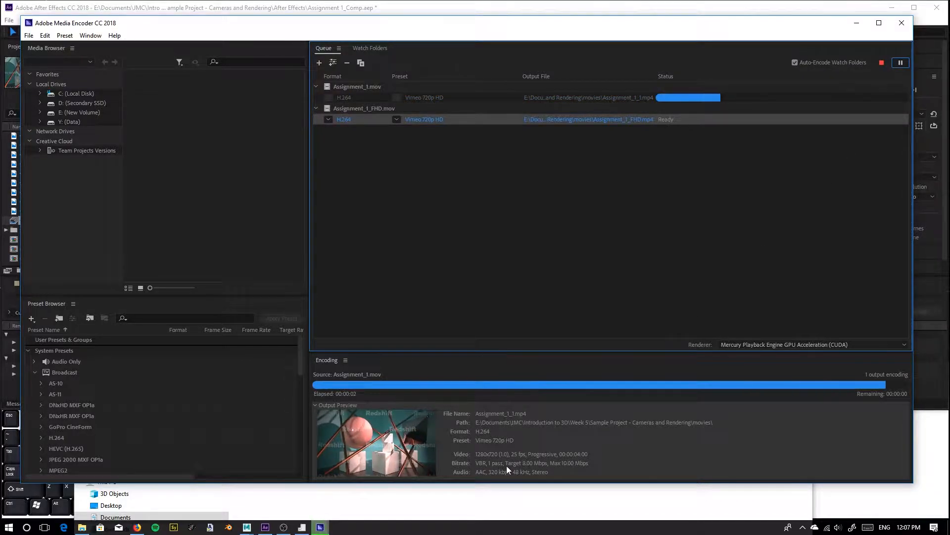
Step: Switch to the movies folder and check the file sizes of the encoded Assignment_1, Assignment_1_1 and Assignment_1_FHD MP4 files
{"action": "left_click", "coordinate": [525, 504]}
{"action": "left_click_drag", "start_coordinate": [469, 239], "coordinate": [456, 49]}
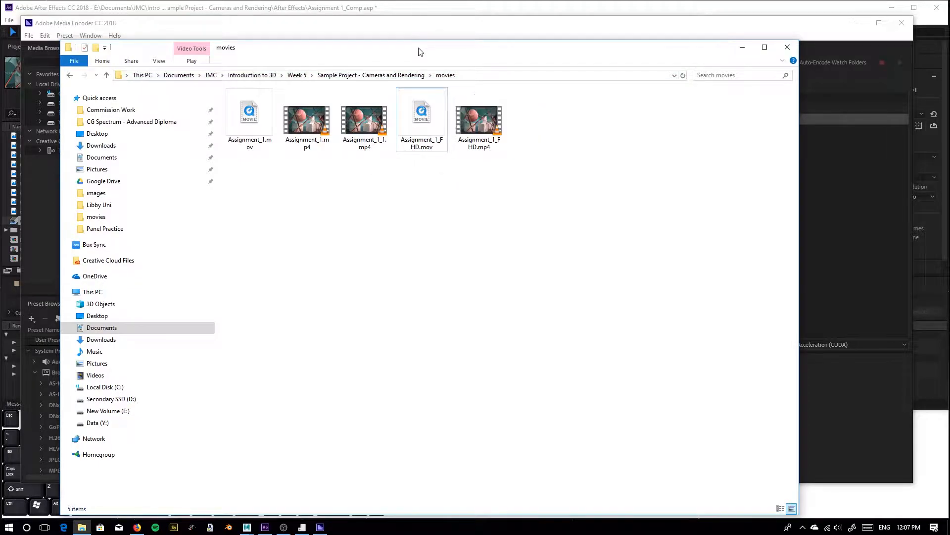
{"action": "left_click_drag", "start_coordinate": [386, 51], "coordinate": [390, 28]}
{"action": "left_click", "coordinate": [357, 99]}
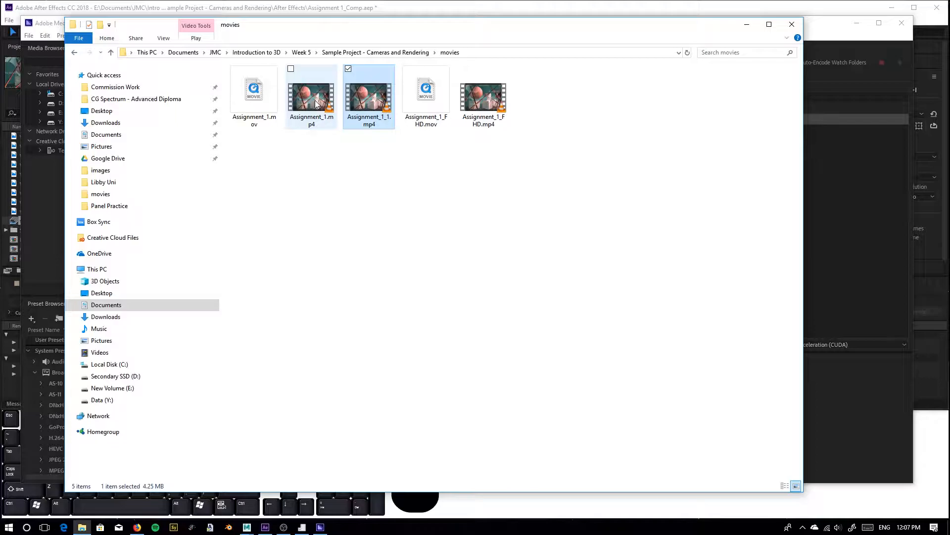
{"action": "left_click", "coordinate": [316, 101]}
{"action": "left_click", "coordinate": [363, 97]}
{"action": "key", "text": "Right"}
{"action": "key", "text": "Right"}
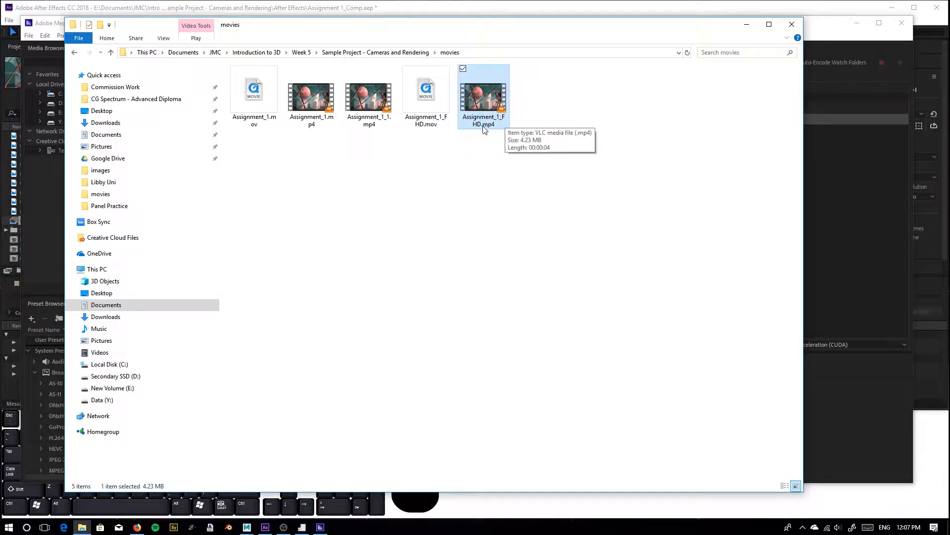
Step: Compare the file size of Assignment_1.mp4 directly with that of Assignment_1_FHD.mp4
{"action": "left_click", "coordinate": [315, 102]}
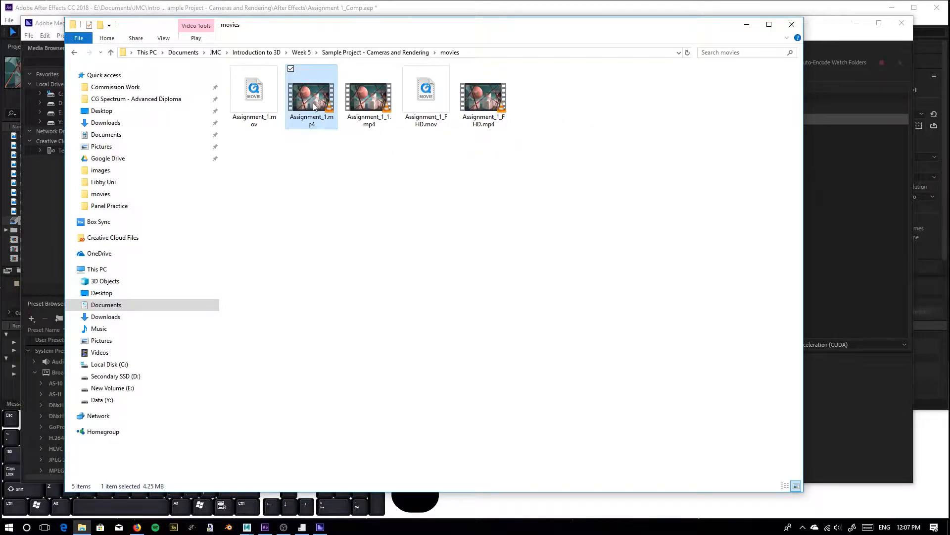
{"action": "left_click", "coordinate": [462, 108]}
{"action": "left_click", "coordinate": [324, 114]}
{"action": "left_click", "coordinate": [468, 116]}
{"action": "left_click", "coordinate": [306, 120]}
{"action": "left_click", "coordinate": [473, 115]}
{"action": "left_click", "coordinate": [312, 113]}
{"action": "left_click", "coordinate": [476, 113]}
{"action": "left_click", "coordinate": [312, 102]}
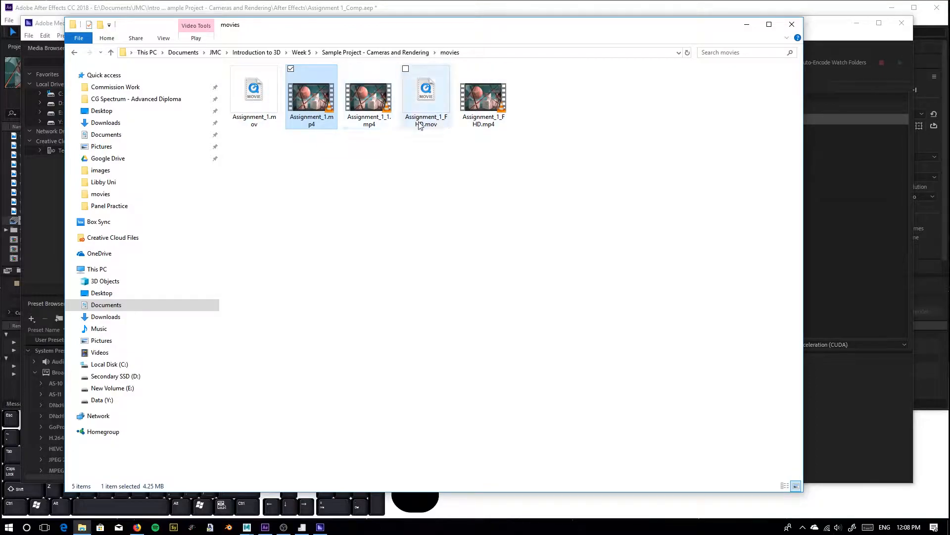
{"action": "left_click", "coordinate": [484, 111]}
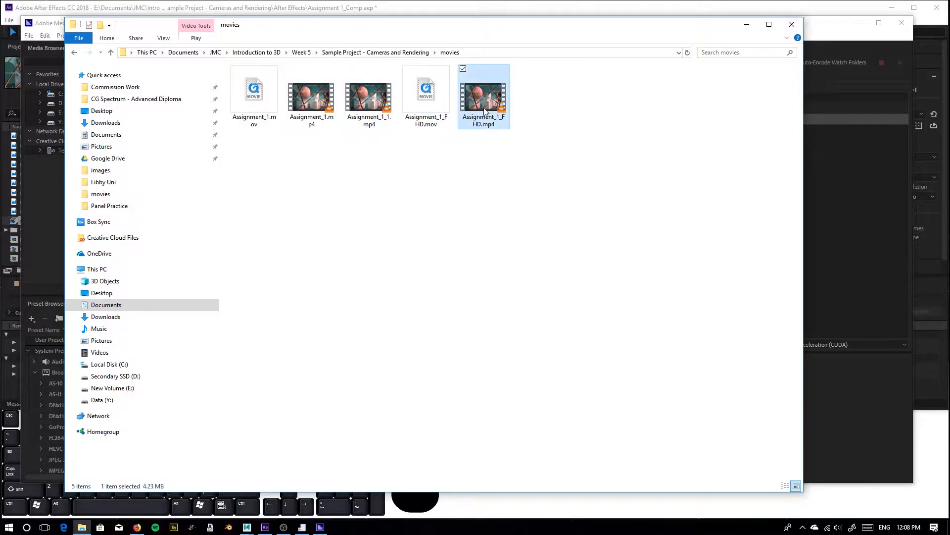
Step: Play Assignment_1_FHD.mp4 in VLC to review it, and close the player, the movies folder and Media Encoder to return to After Effects
{"action": "left_click_drag", "start_coordinate": [702, 29], "coordinate": [681, 220]}
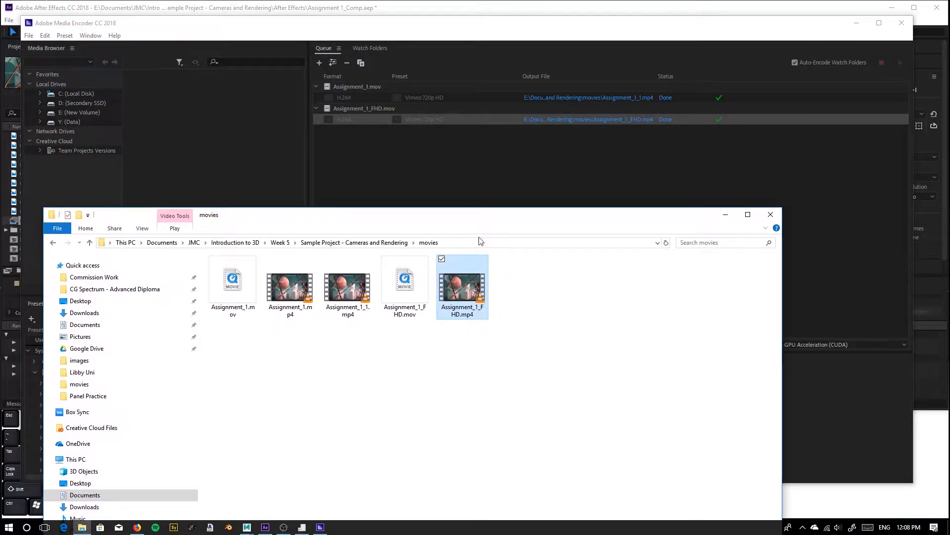
{"action": "left_click_drag", "start_coordinate": [406, 220], "coordinate": [396, 43]}
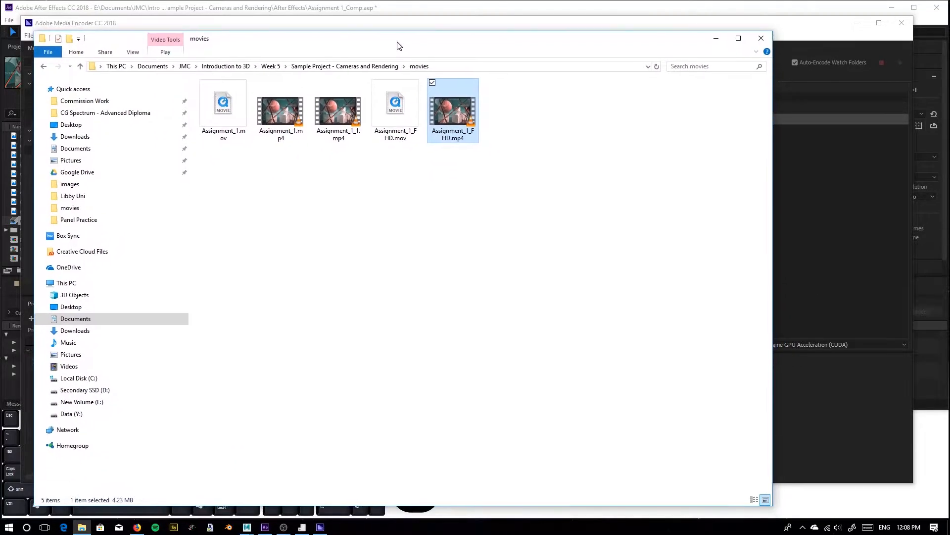
{"action": "double_click", "coordinate": [453, 117]}
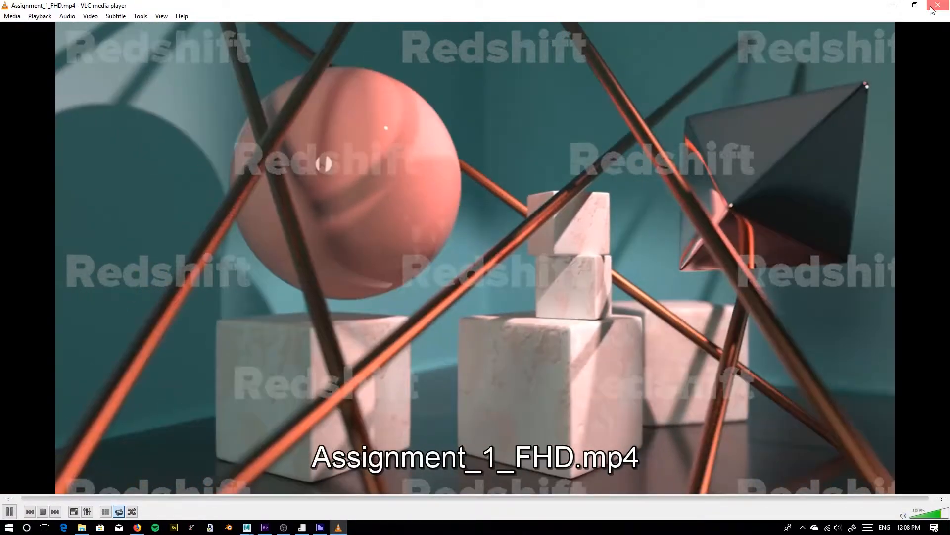
{"action": "left_click", "coordinate": [932, 7]}
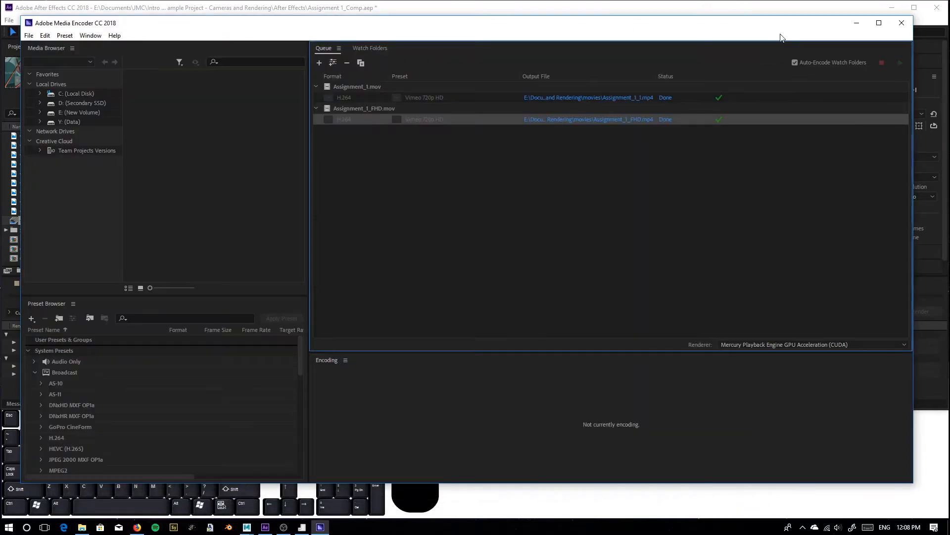
{"action": "left_click", "coordinate": [761, 38]}
{"action": "left_click", "coordinate": [902, 23]}
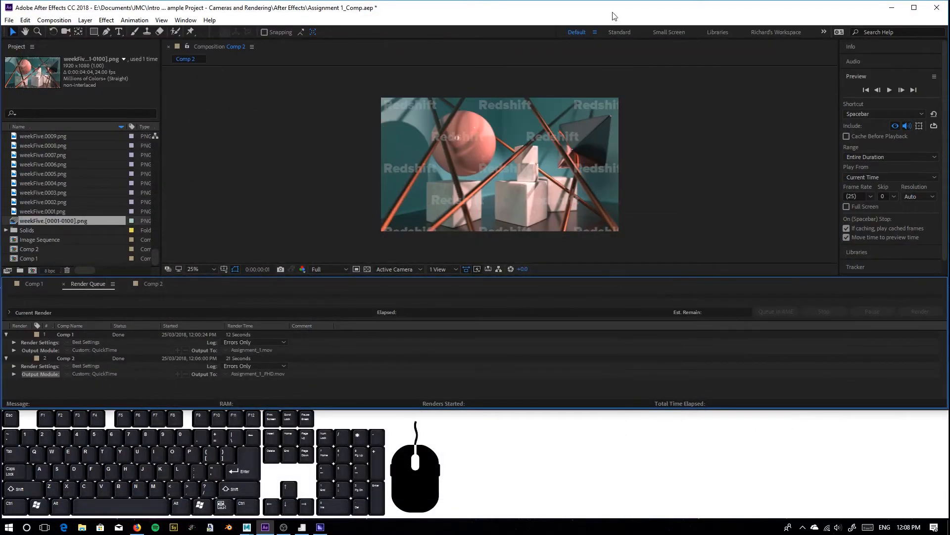